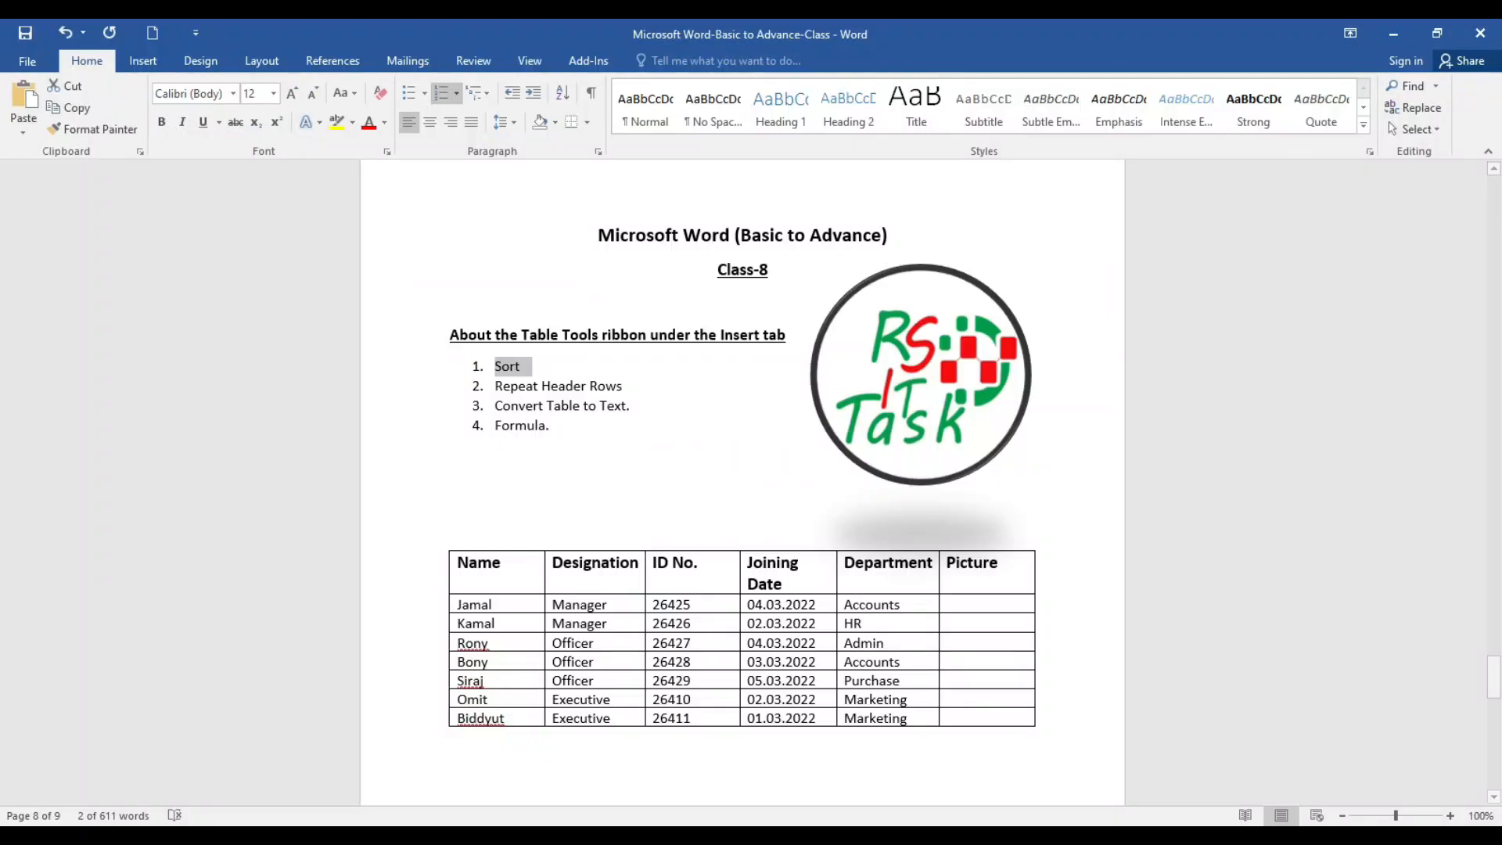
# - Switch to Document1 and sort the employee table by Joining Date as Date type in ascending order
pyautogui.moveTo(1035, 831)
pyautogui.click(1149, 768)
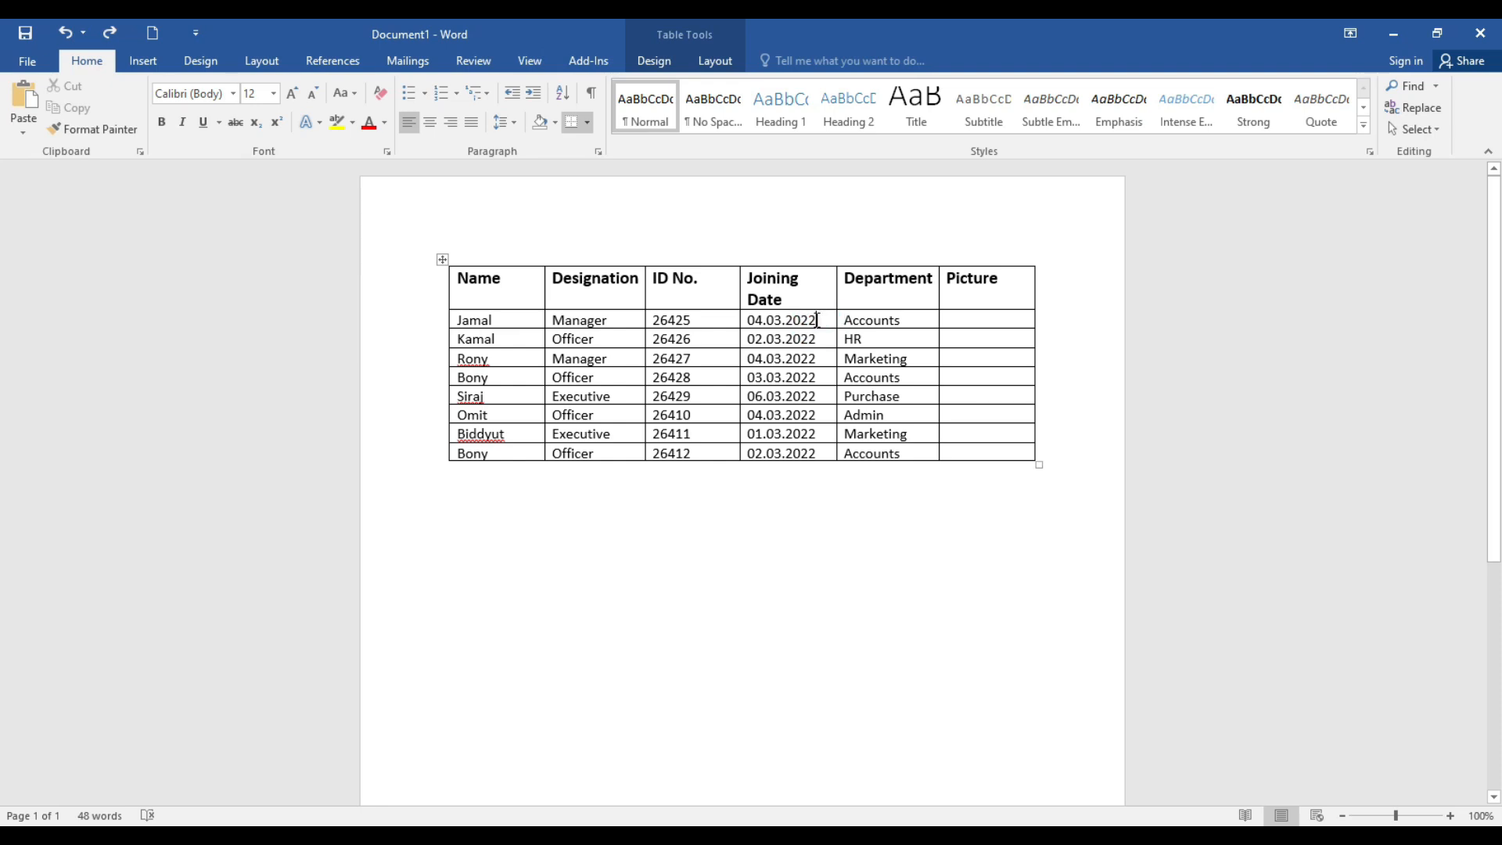
pyautogui.click(714, 63)
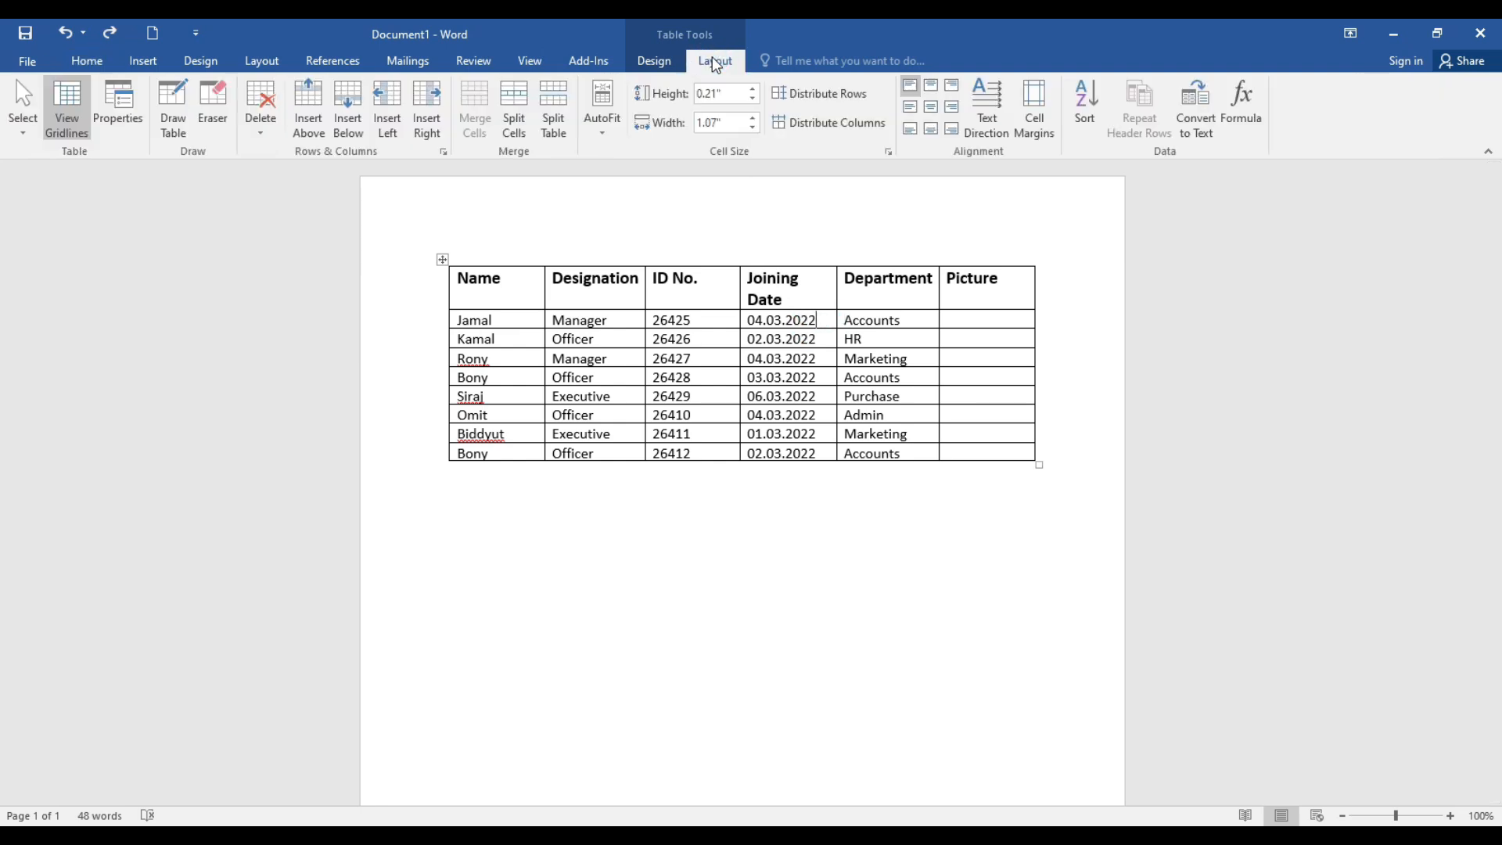
pyautogui.click(1087, 122)
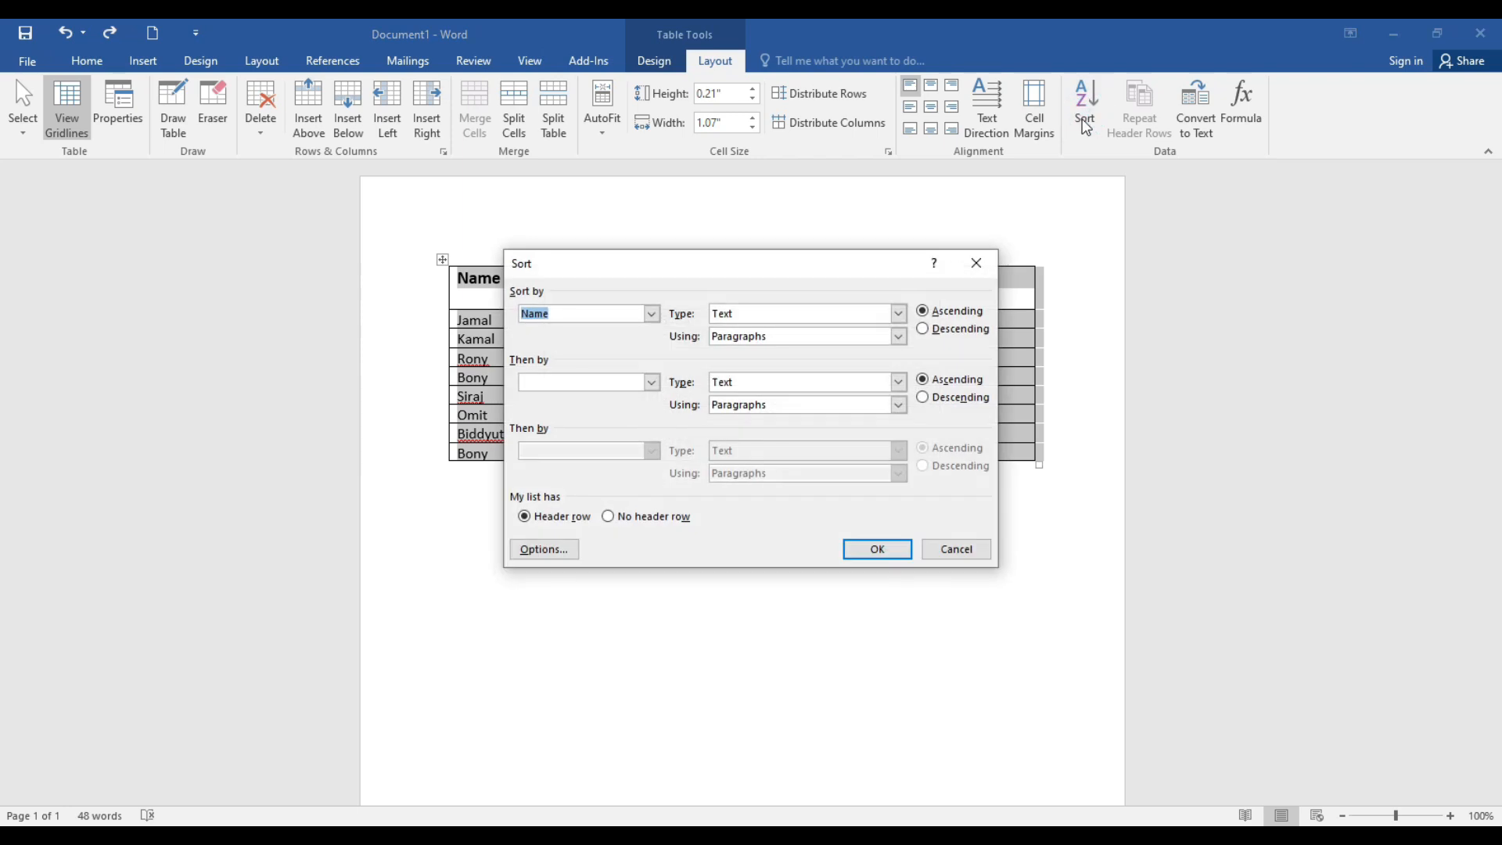
pyautogui.moveTo(816, 267); pyautogui.dragTo(1214, 245)
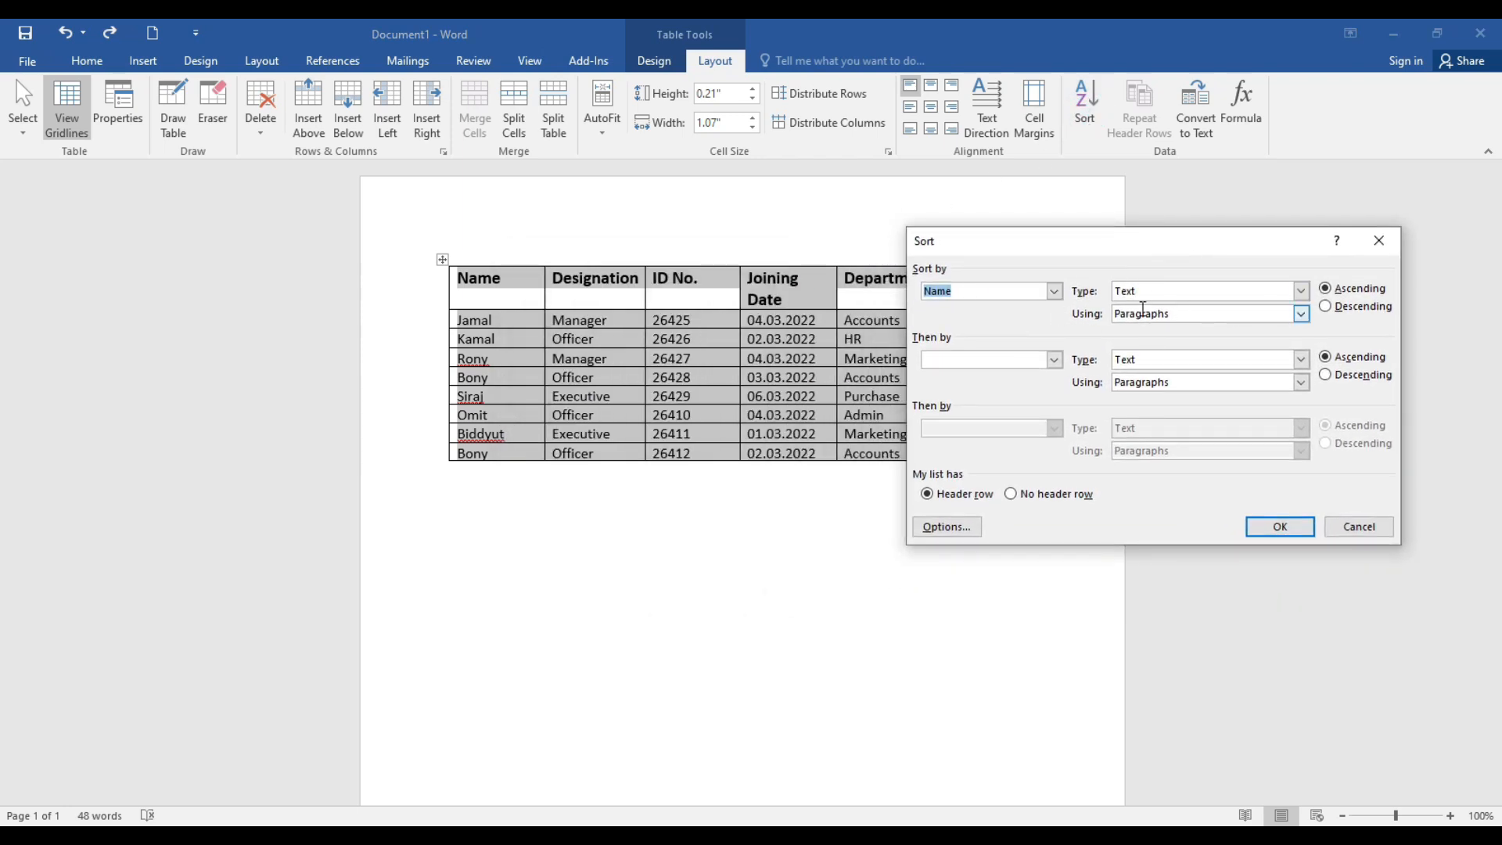
pyautogui.click(1056, 295)
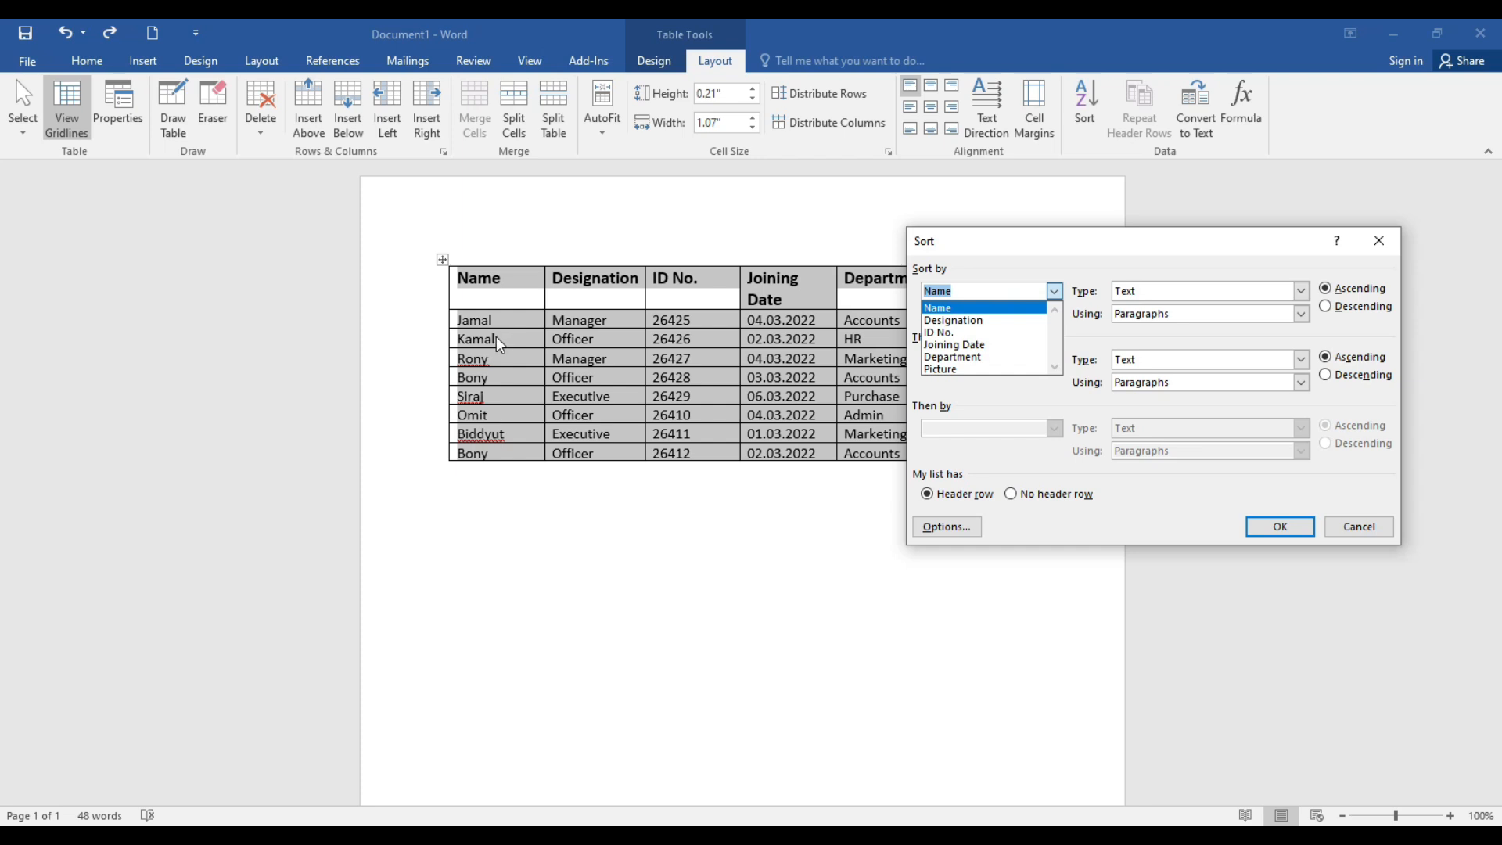
pyautogui.click(977, 345)
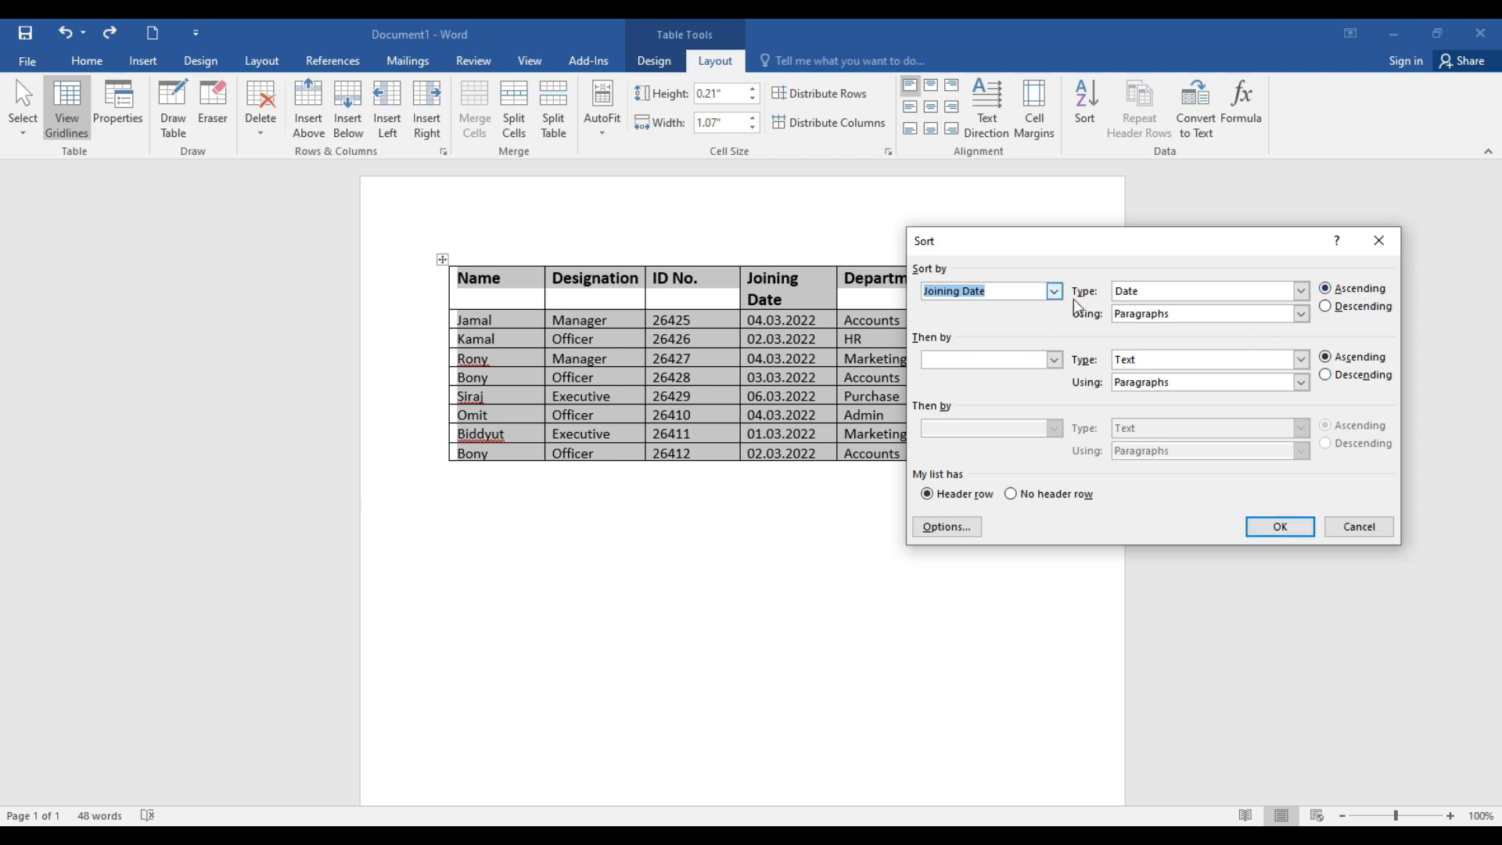
pyautogui.click(1301, 528)
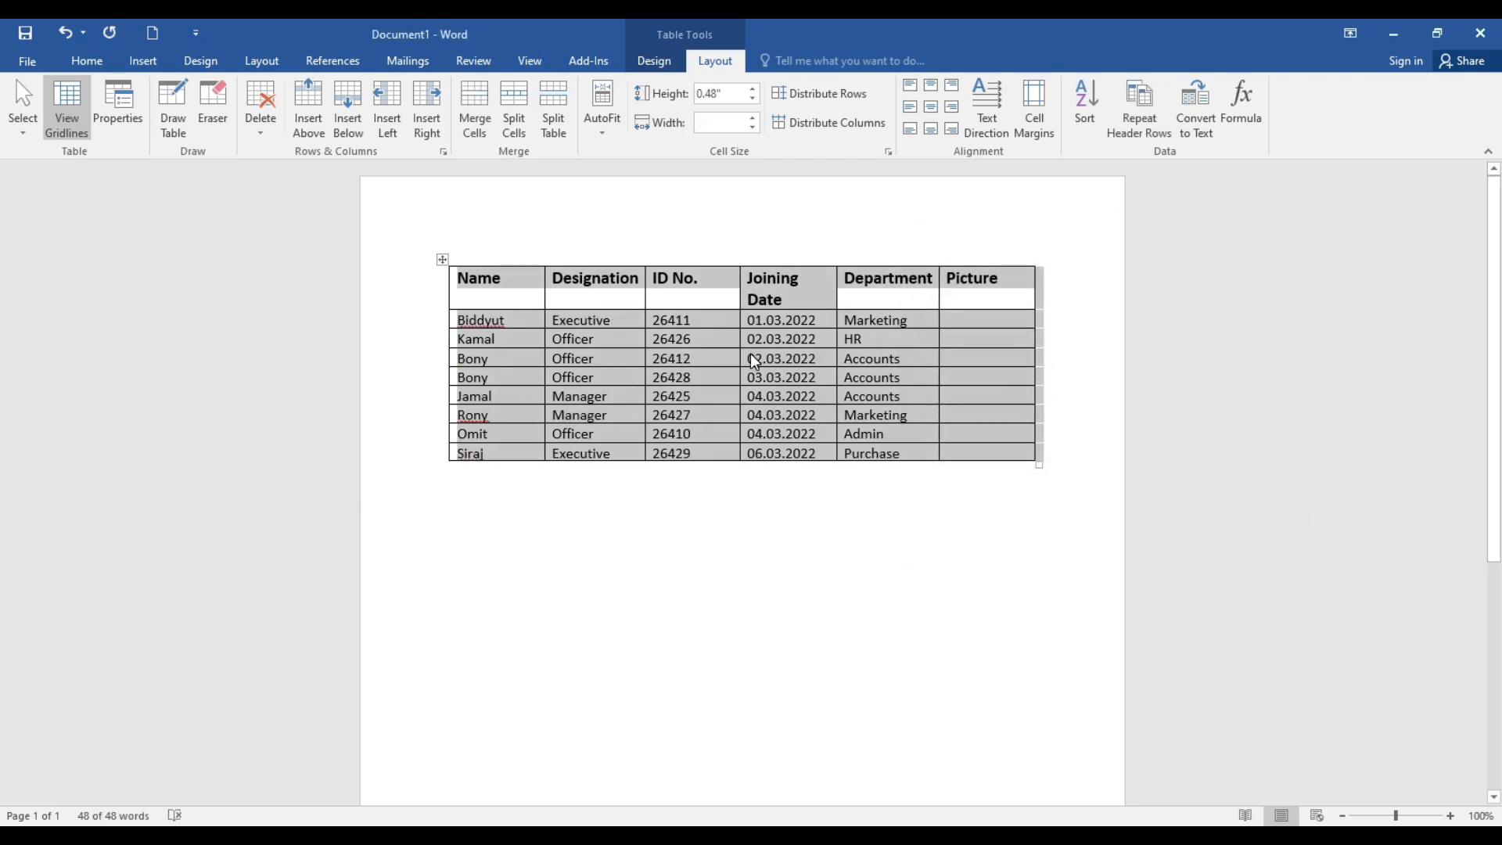
pyautogui.click(761, 343)
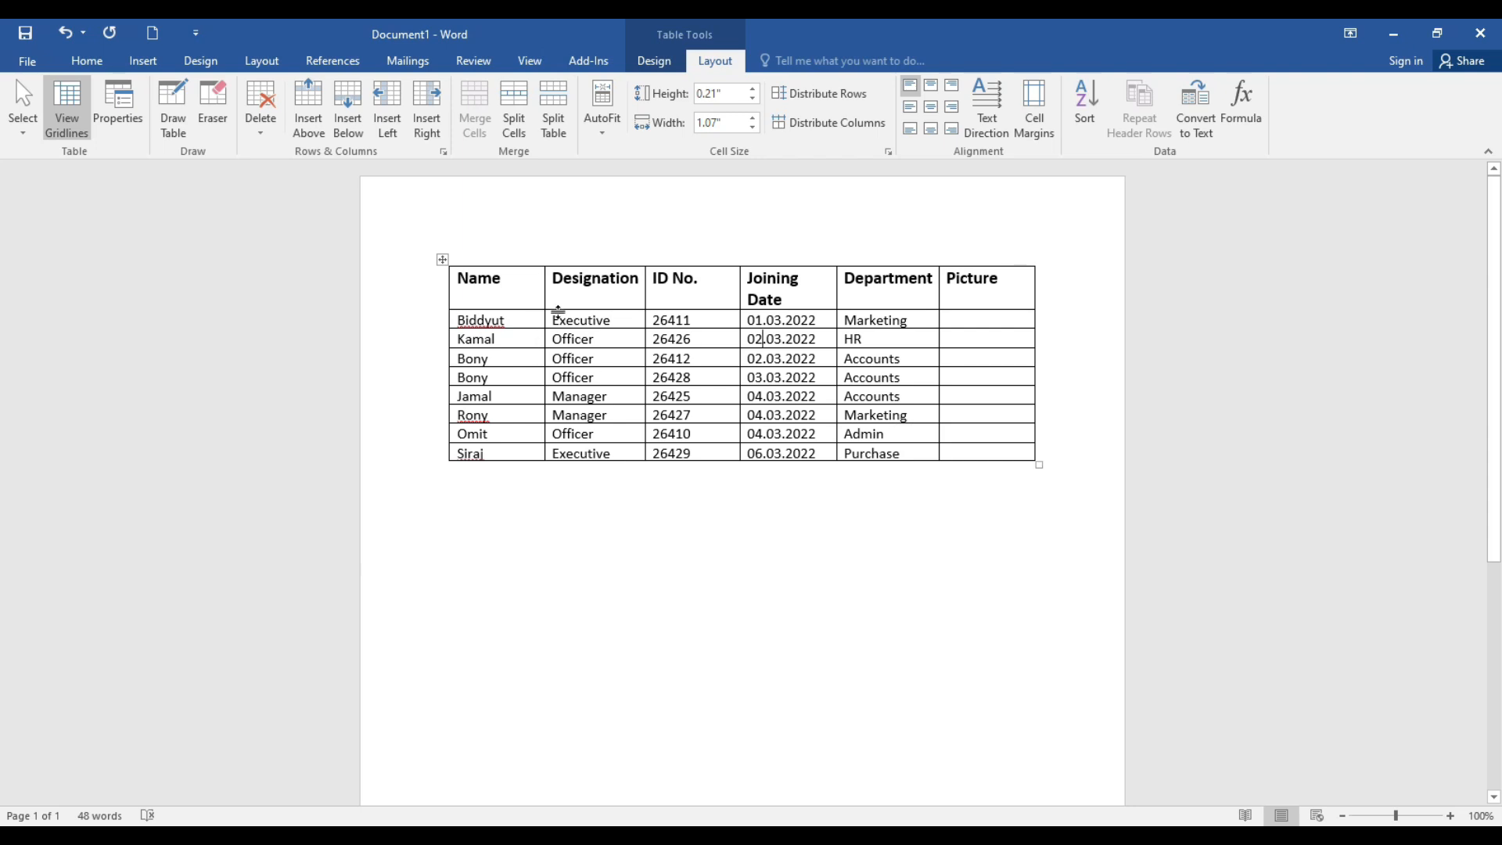
# - Sort the employee table by Designation as Text type in ascending order
pyautogui.click(1085, 106)
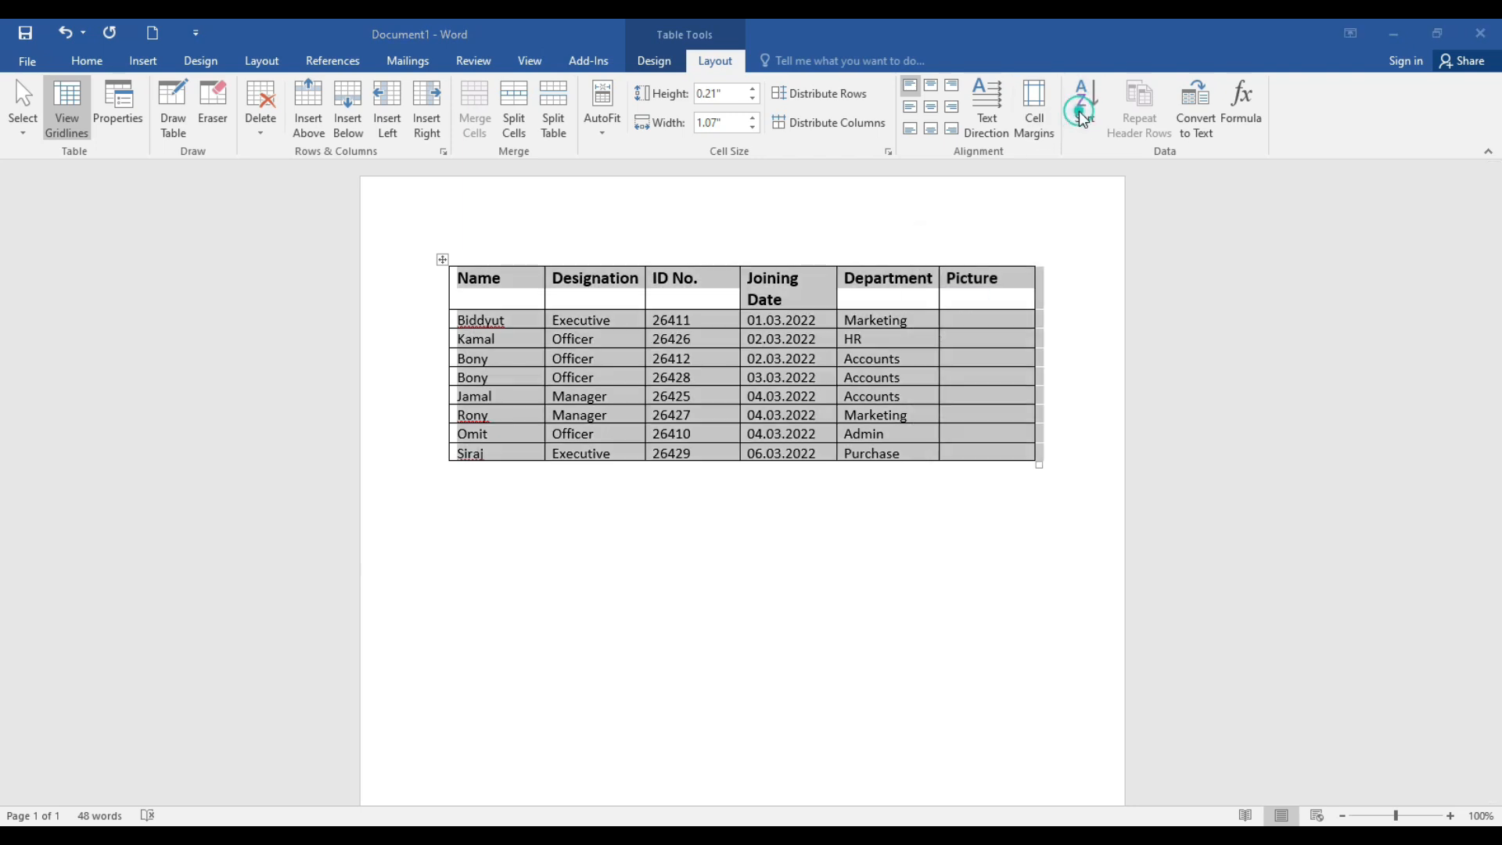
pyautogui.click(1049, 291)
pyautogui.click(961, 323)
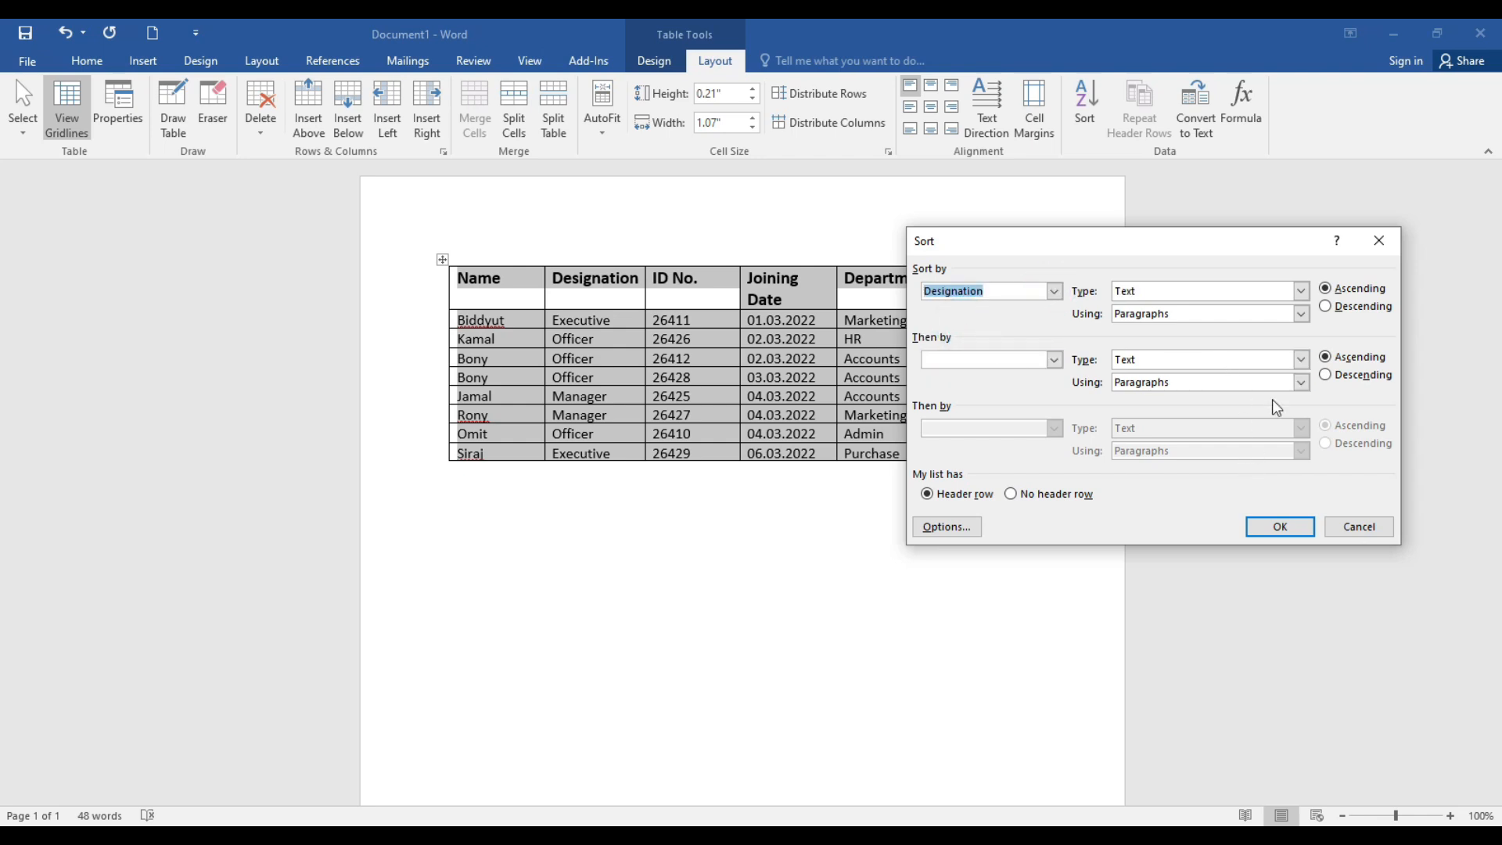
pyautogui.click(1295, 531)
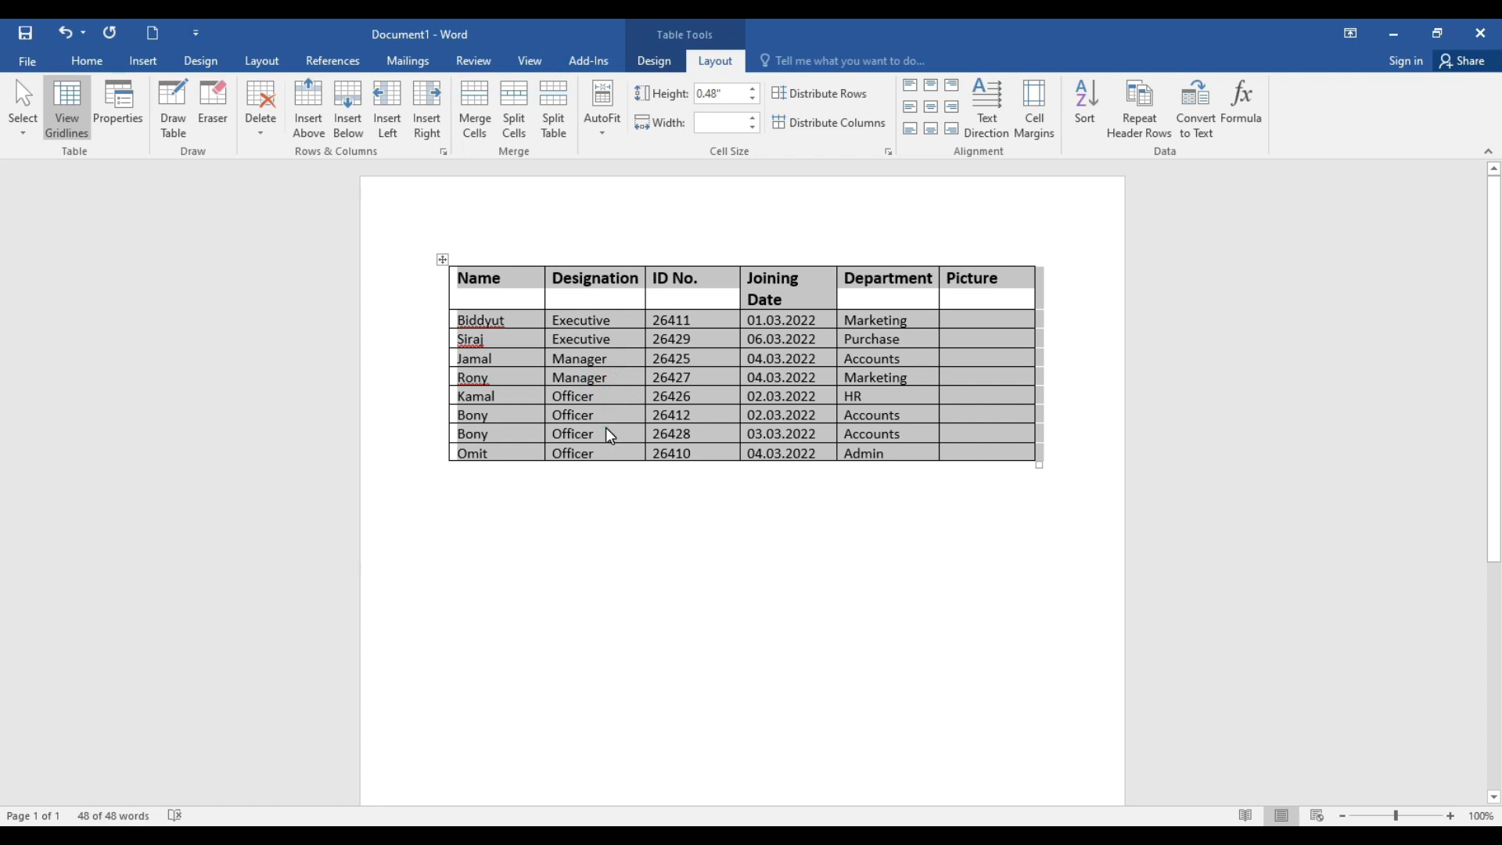
pyautogui.click(585, 400)
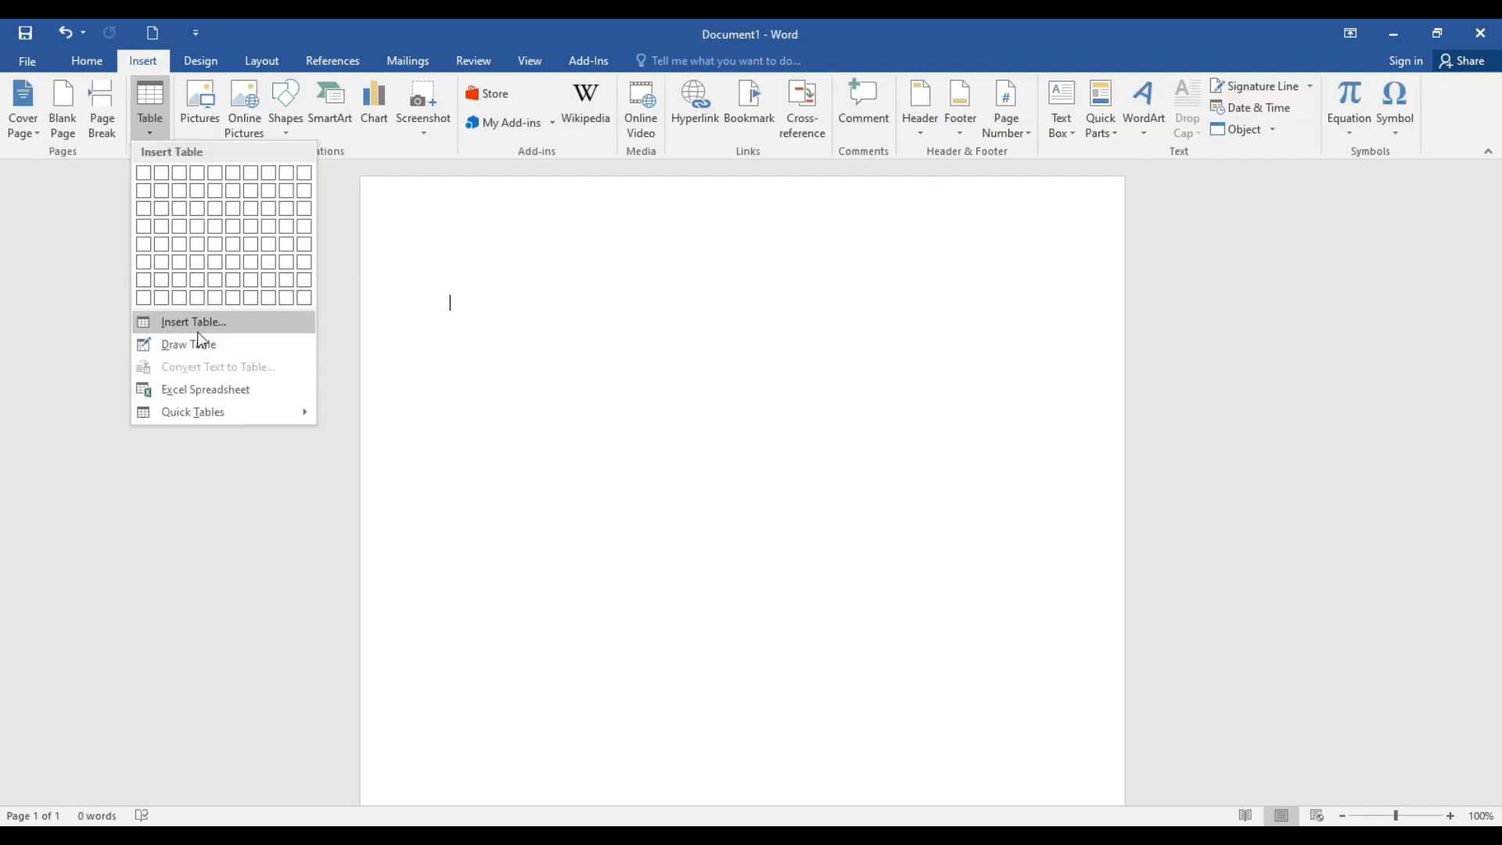
# - Insert a table with 3 columns and enough rows to span three pages
pyautogui.click(190, 322)
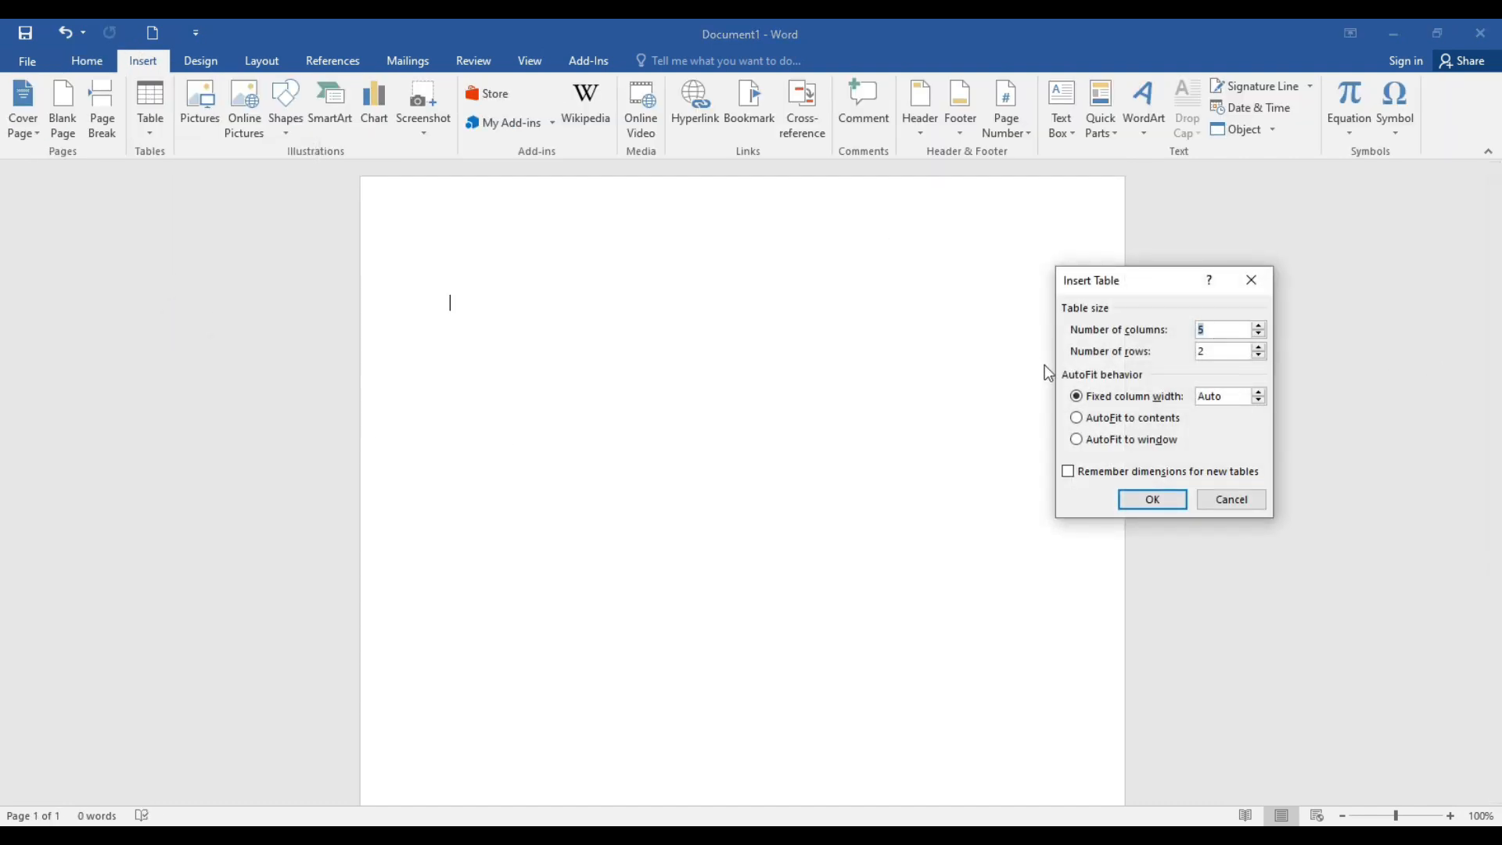
pyautogui.click(1260, 334)
pyautogui.click(1260, 334)
pyautogui.press('Tab')
pyautogui.write('10')
pyautogui.click(1173, 503)
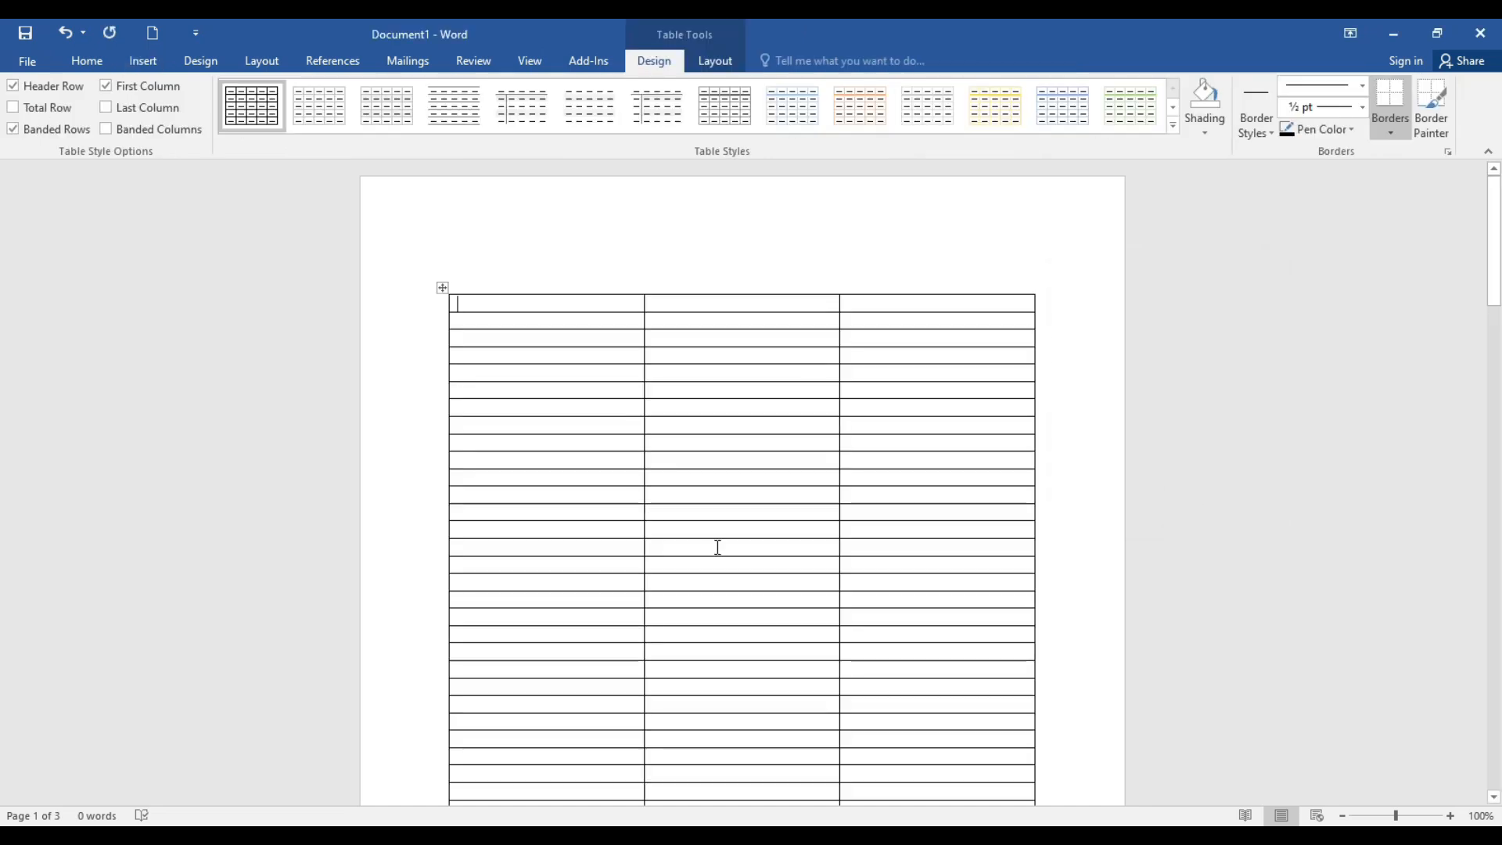
# - Fill the table's first row with the headings Name, Designation and Mobile No
pyautogui.scroll(-15, 717, 547)
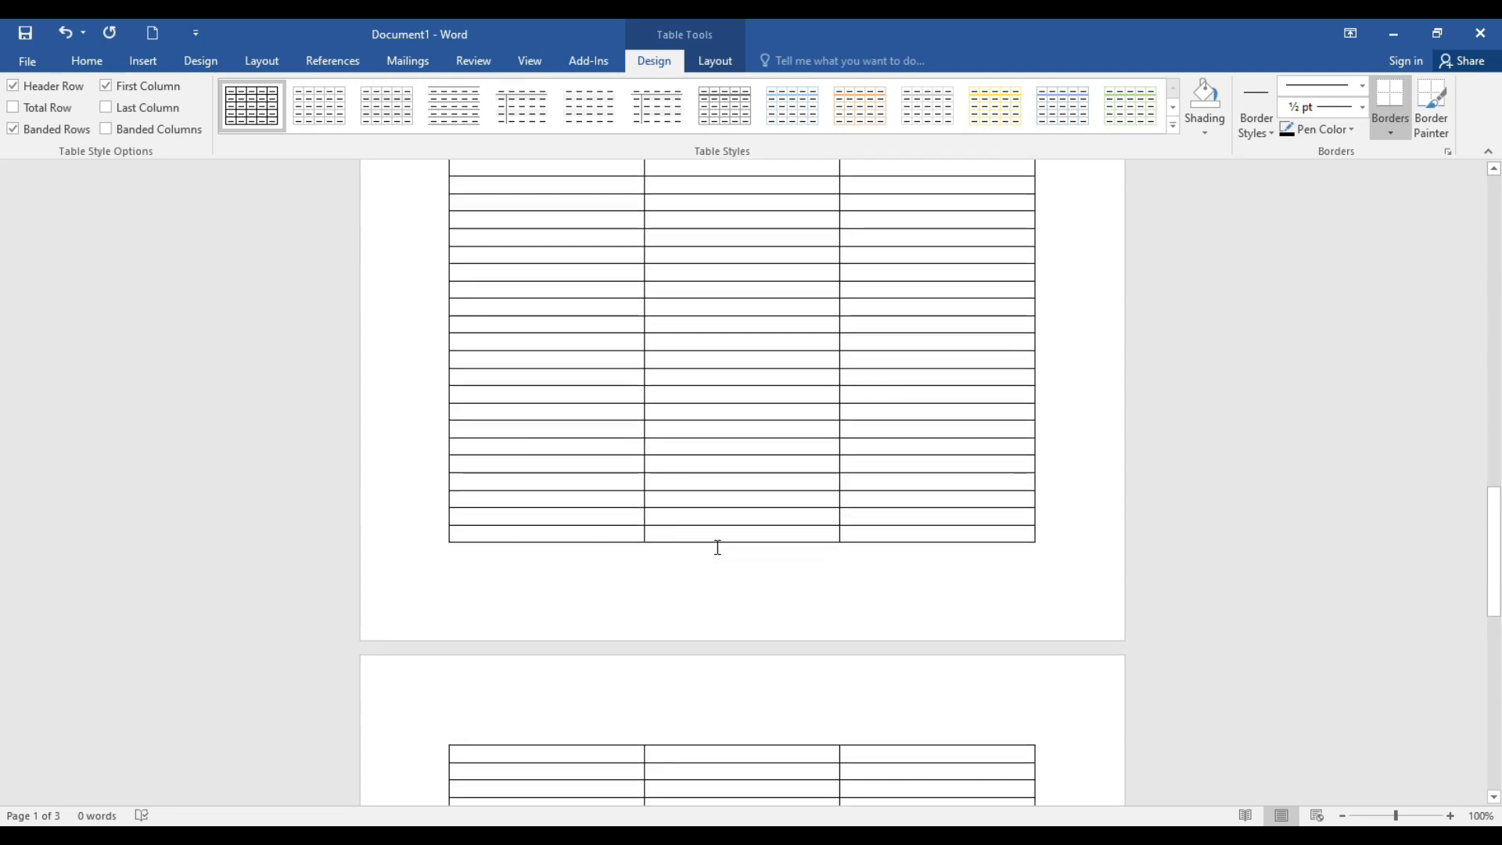
pyautogui.scroll(10, 717, 547)
pyautogui.scroll(20, 717, 541)
pyautogui.click(599, 303)
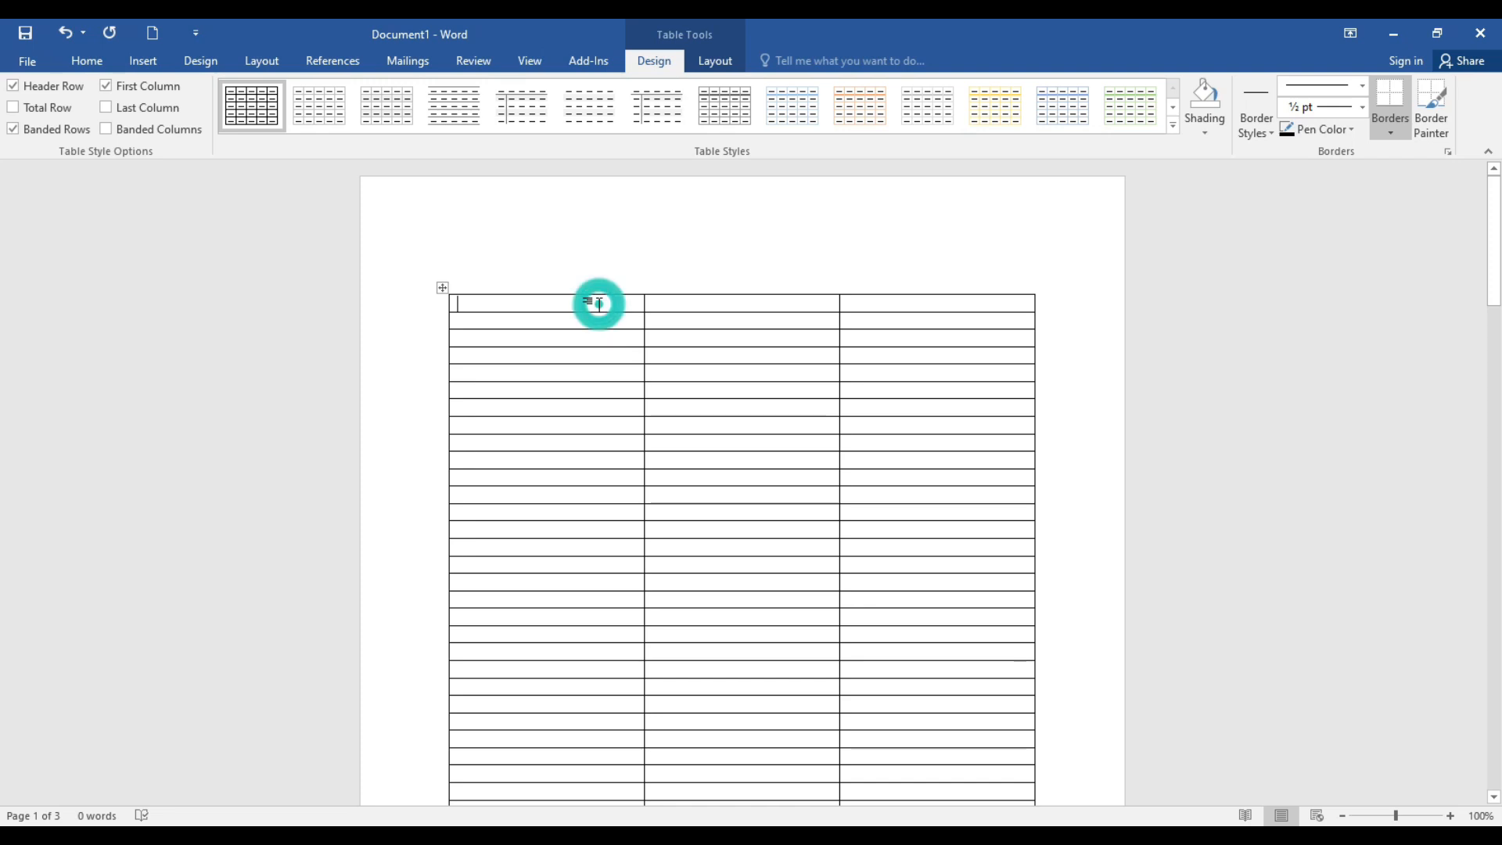
pyautogui.write('Name')
pyautogui.press('Tab')
pyautogui.write('Designation')
pyautogui.press('Tab')
pyautogui.write('Mobile No')
pyautogui.click(733, 324)
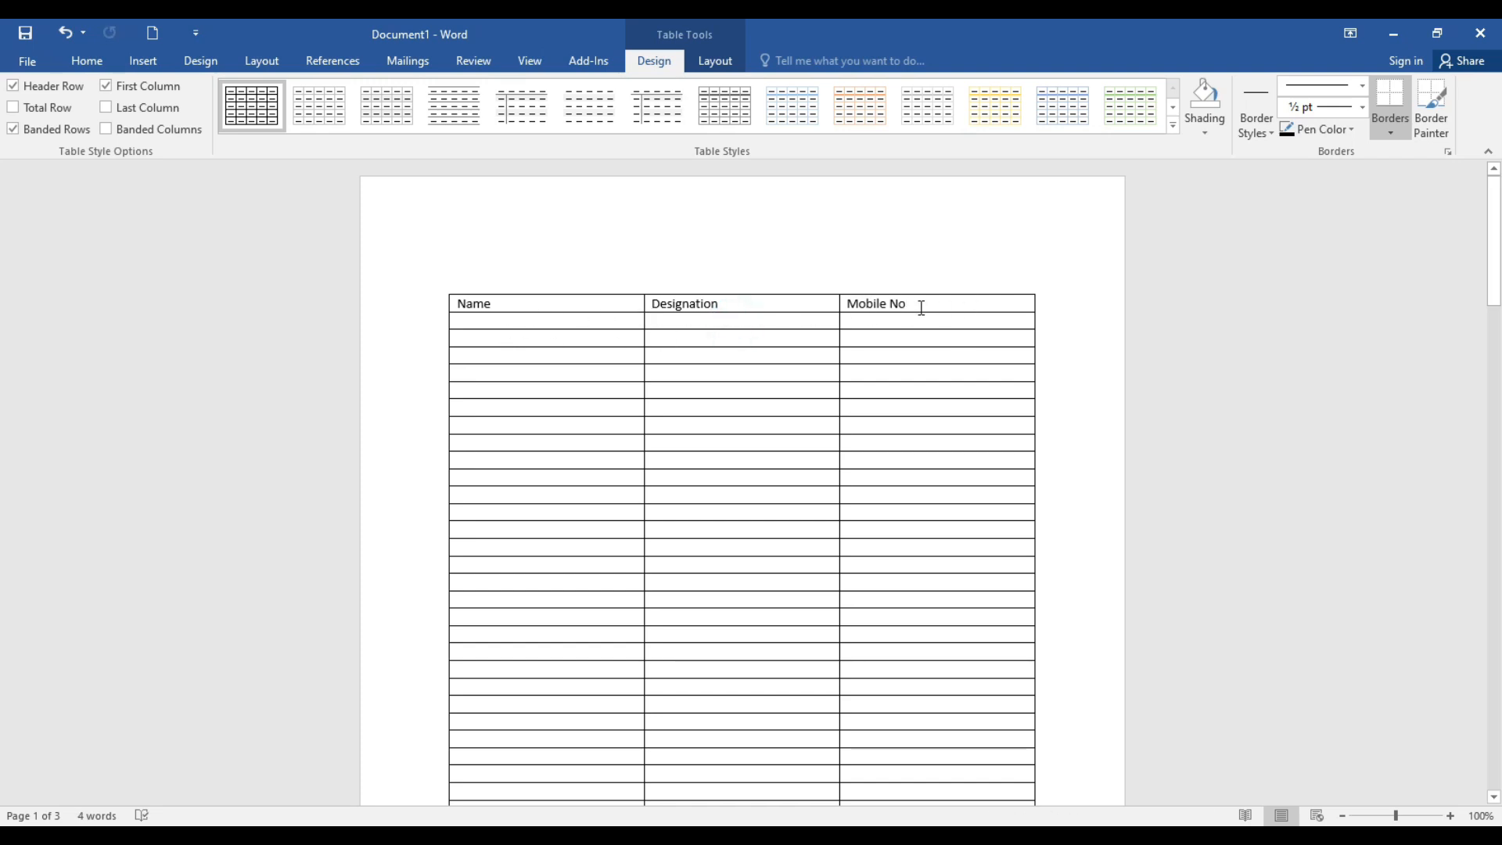
# - Select the heading row and examine whether the table's second and third pages carry these headings
pyautogui.moveTo(969, 302); pyautogui.dragTo(503, 313)
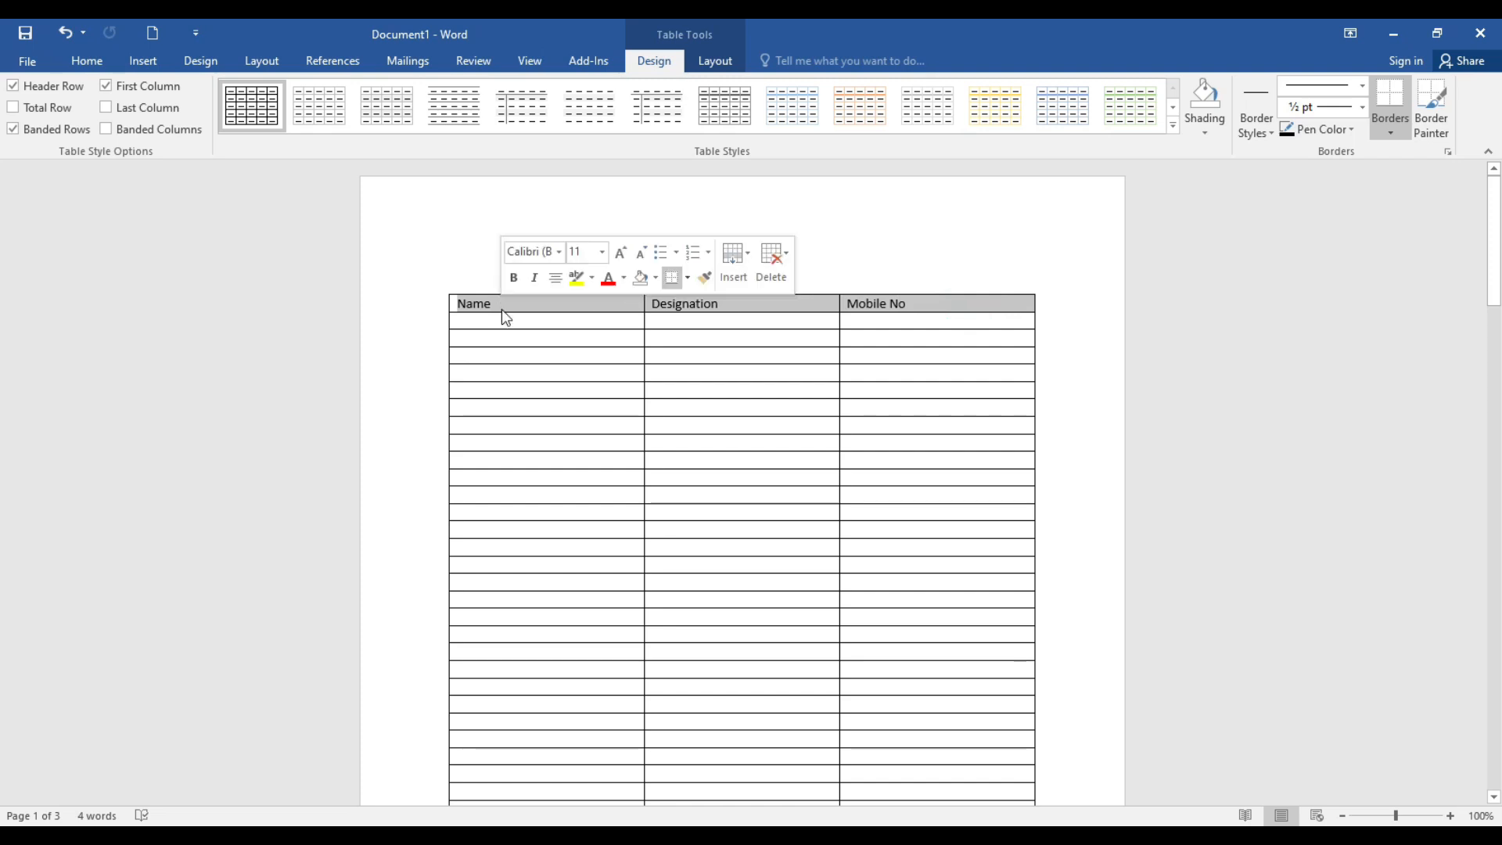
pyautogui.click(918, 302)
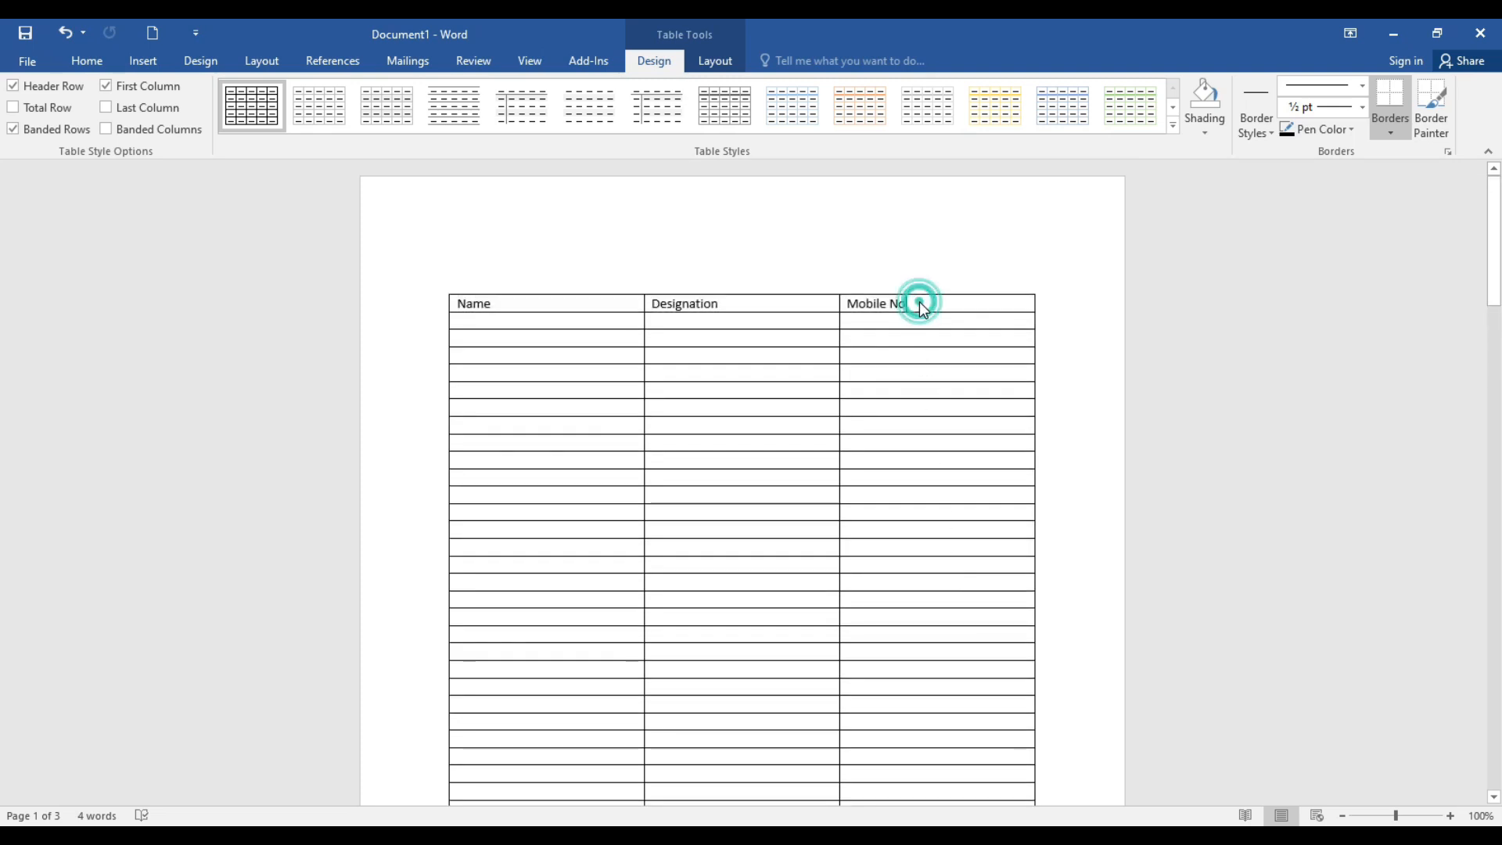
pyautogui.moveTo(917, 302); pyautogui.dragTo(600, 305)
pyautogui.scroll(-15, 872, 669)
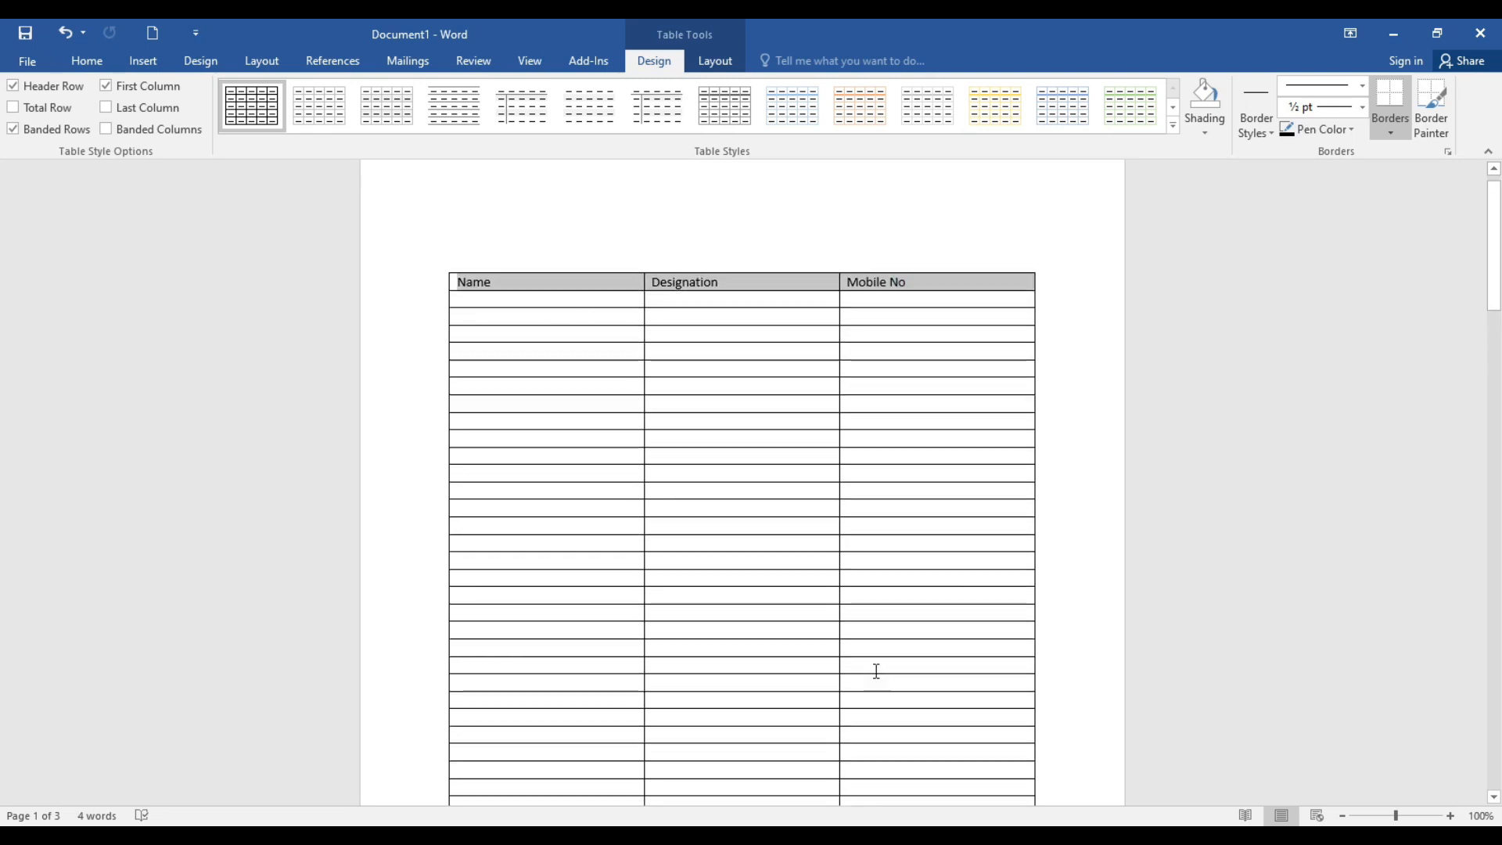
pyautogui.scroll(-3, 800, 646)
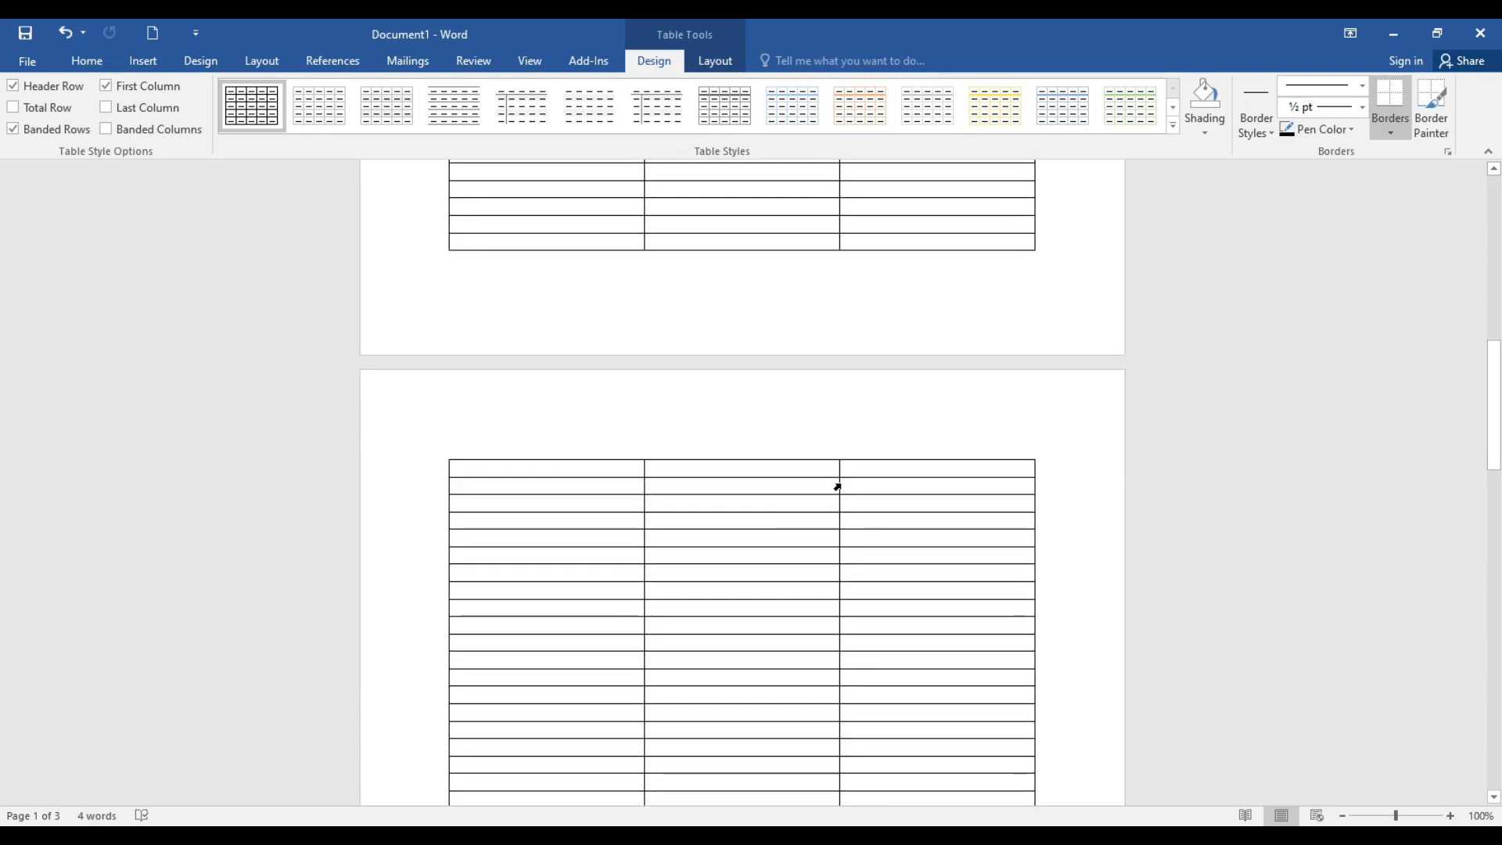
pyautogui.scroll(-14, 1022, 681)
pyautogui.scroll(-5, 651, 537)
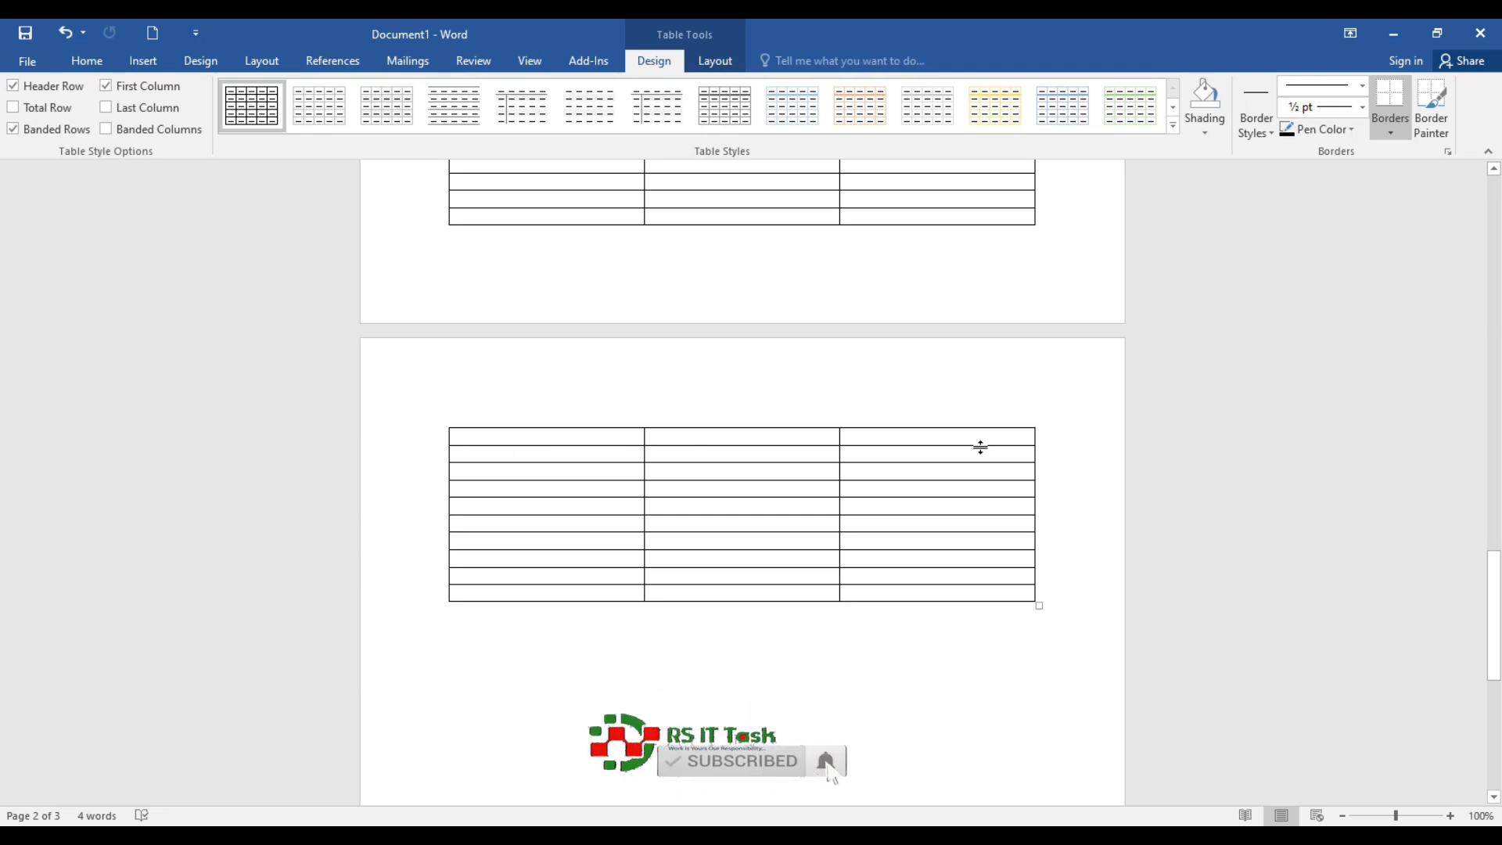
pyautogui.scroll(7, 907, 633)
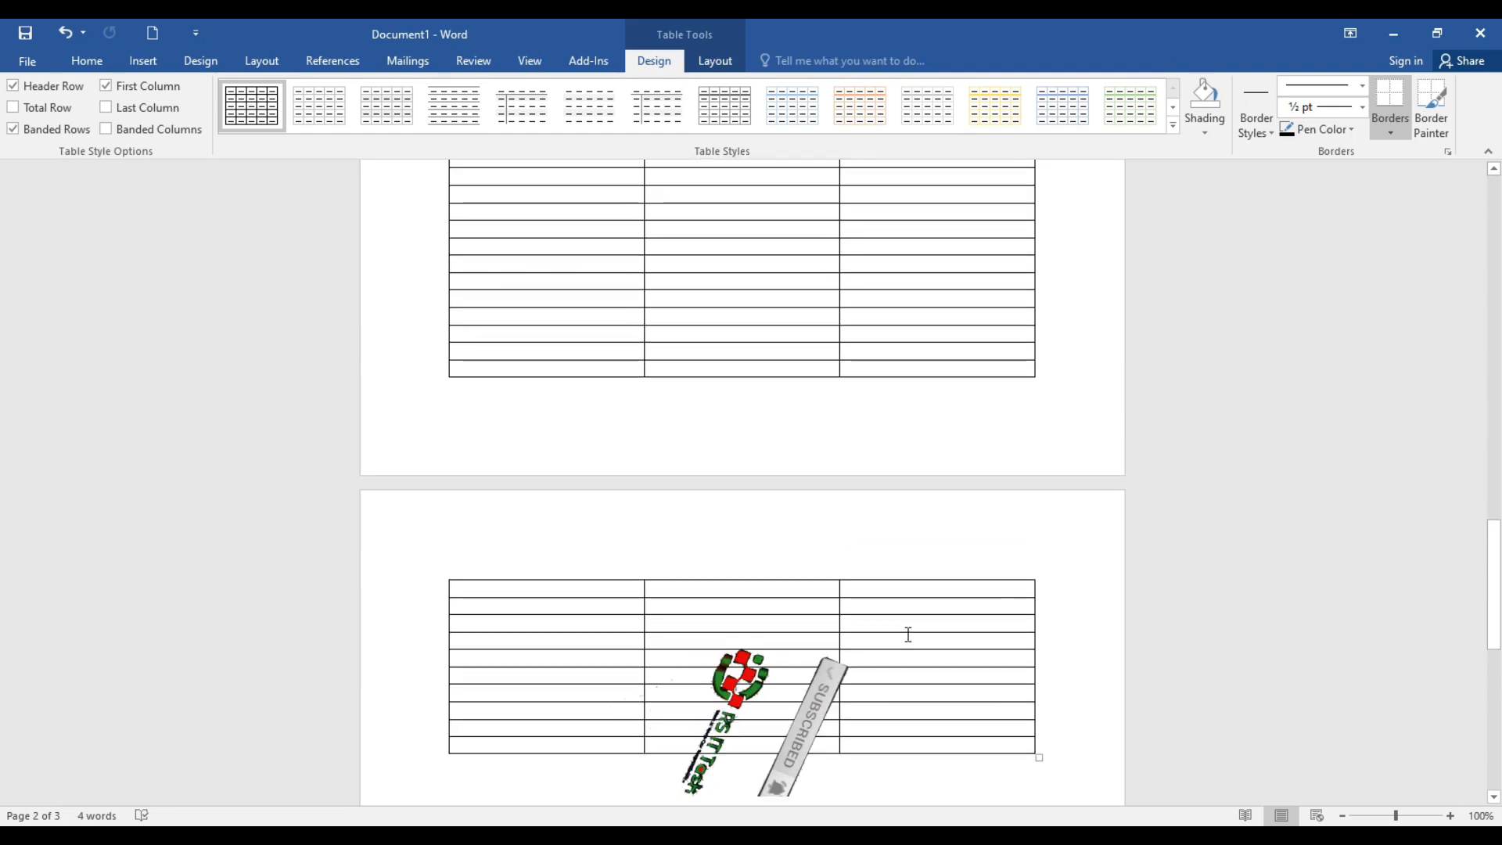
pyautogui.scroll(12, 913, 637)
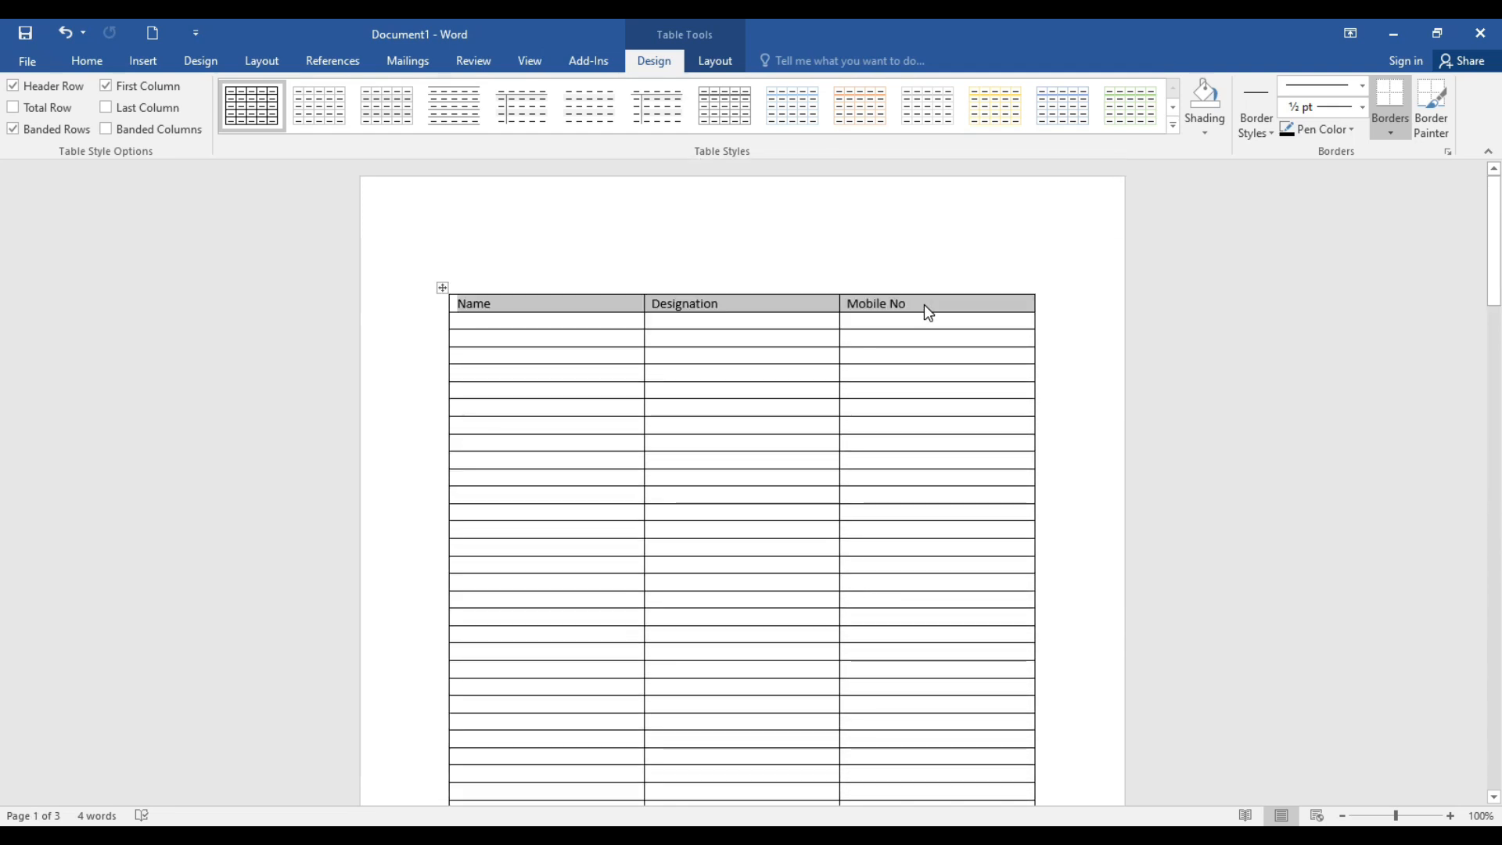
# - Make the table's first row a header row that repeats on every page
pyautogui.click(924, 305)
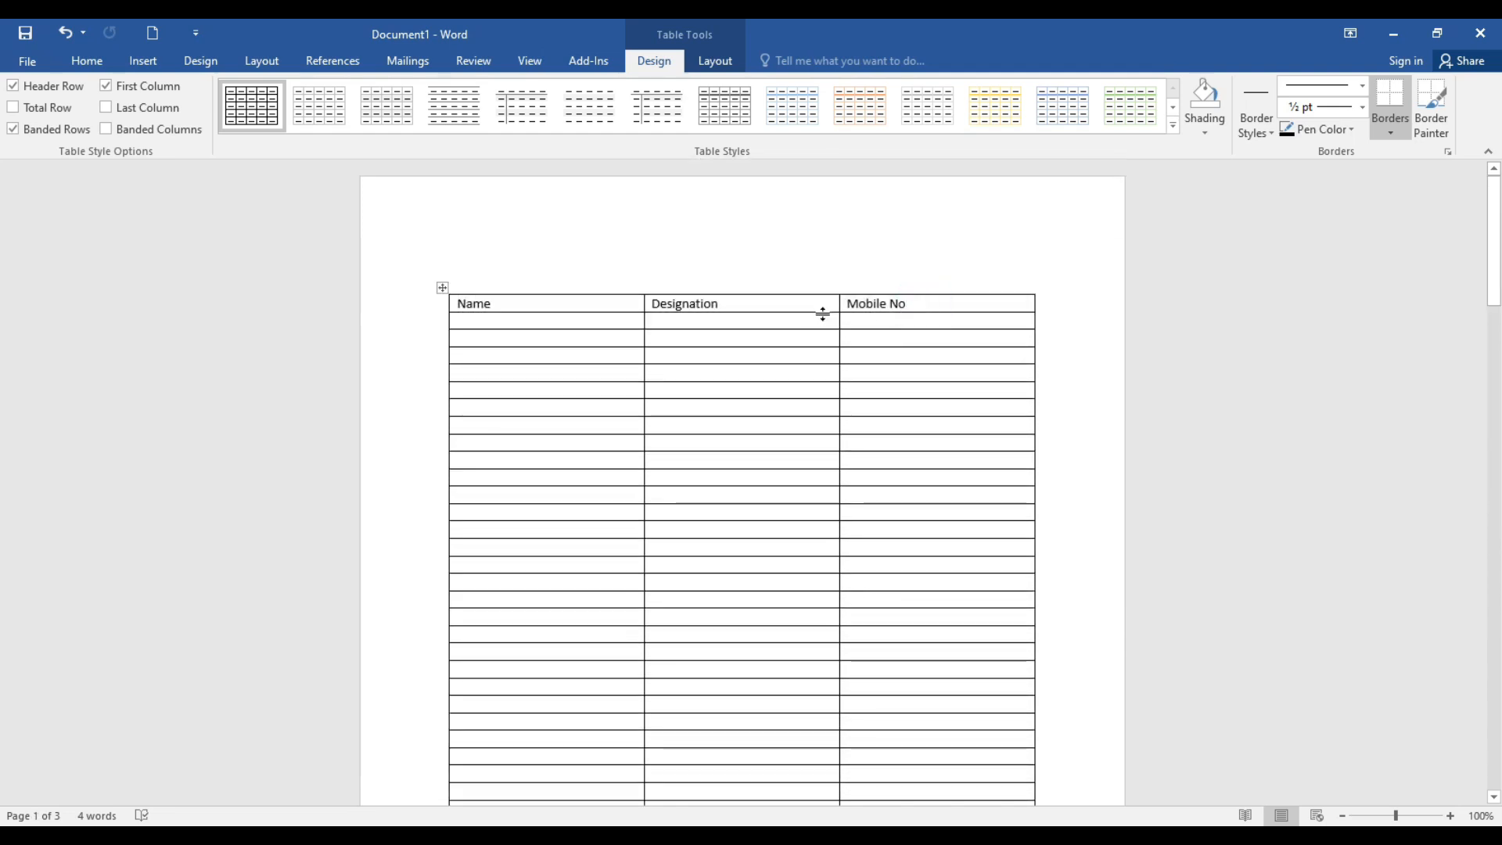
pyautogui.click(715, 61)
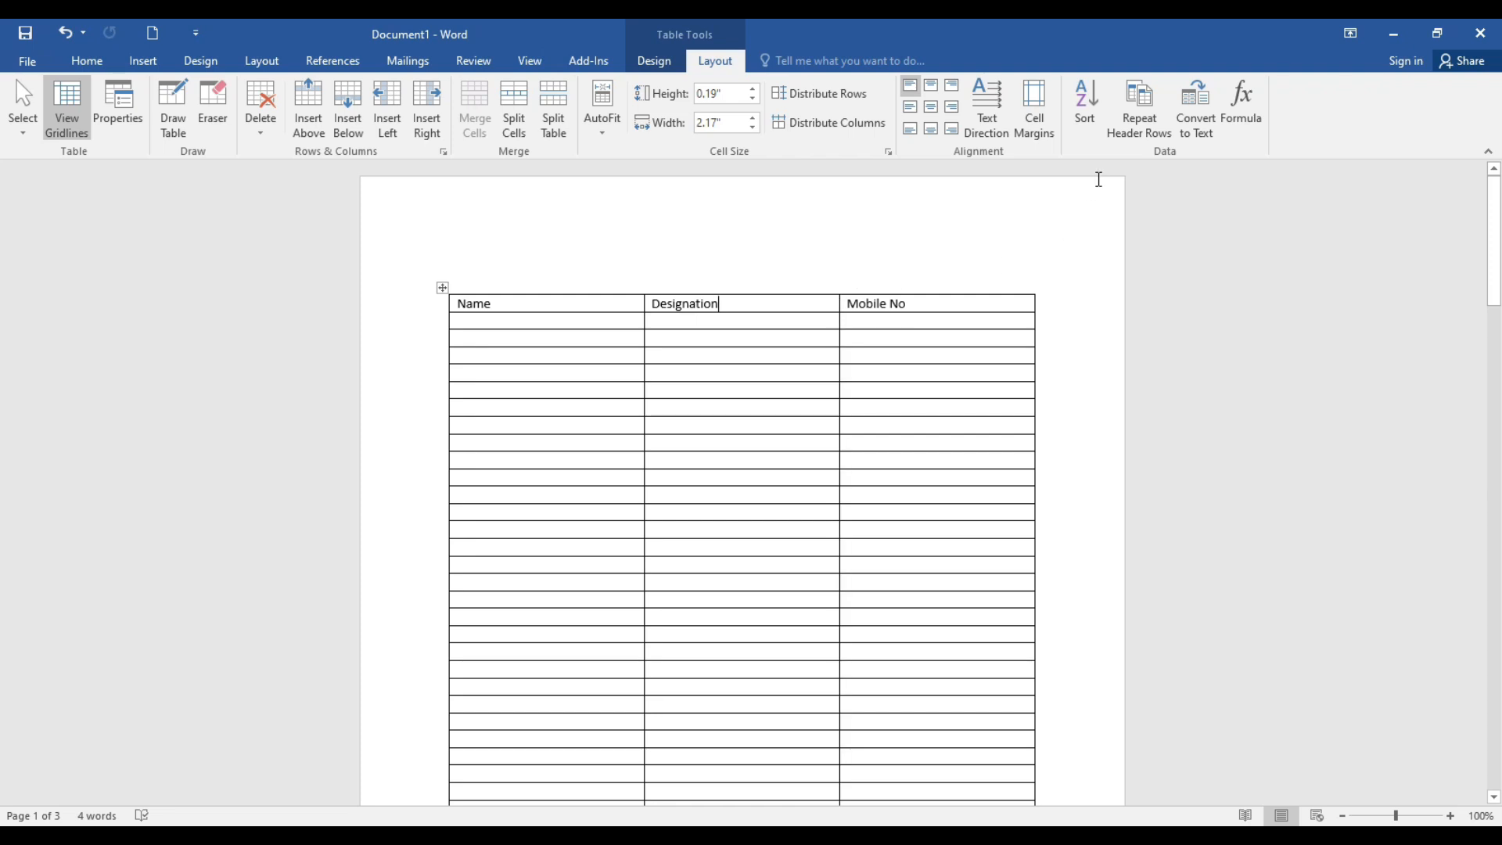
pyautogui.click(1134, 133)
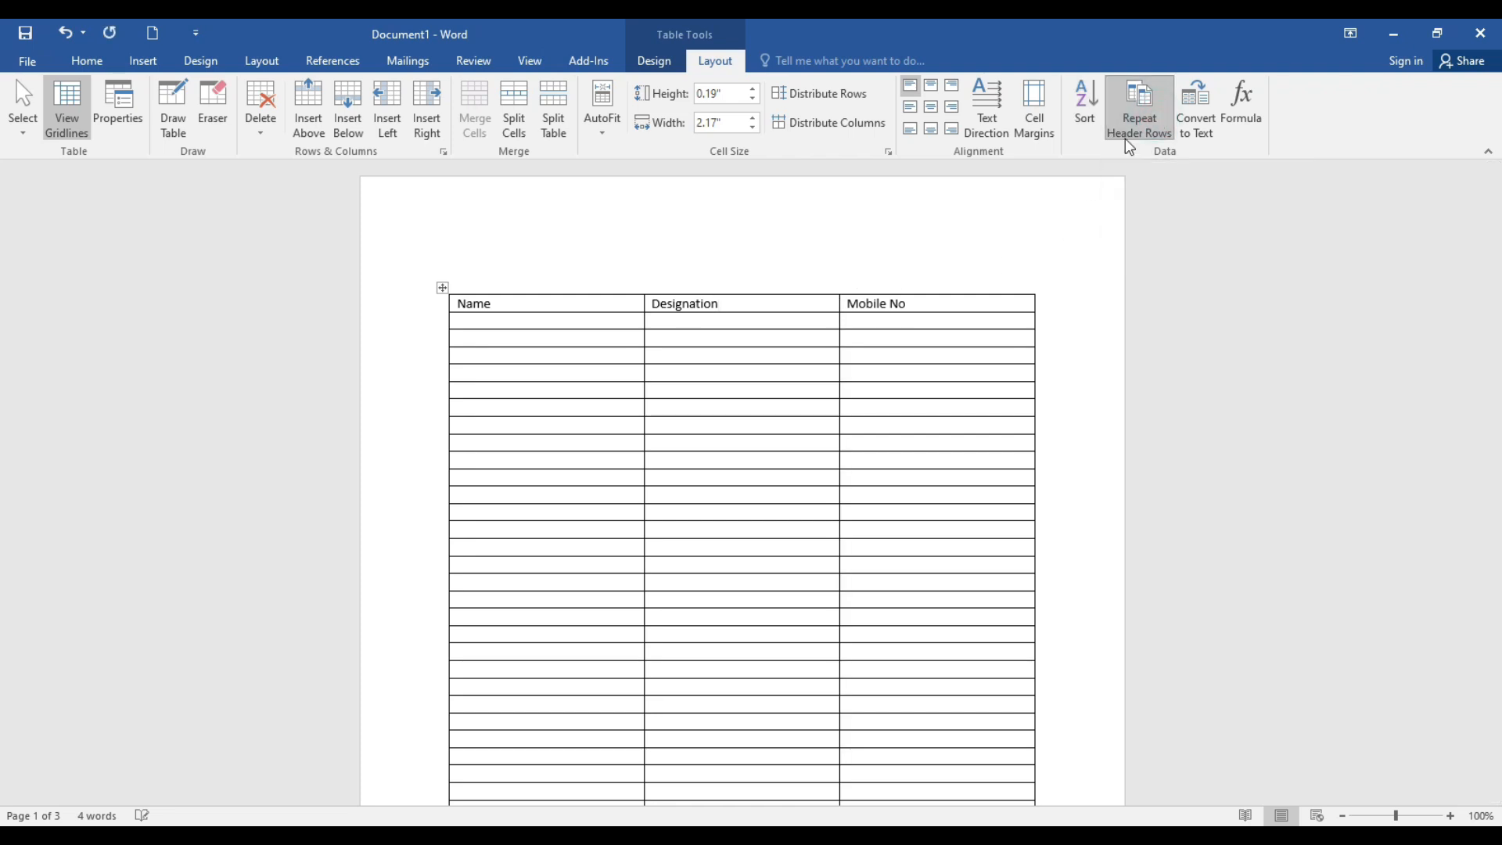
# - Check the repeated header row across the table's second and third pages
pyautogui.scroll(-12, 1025, 396)
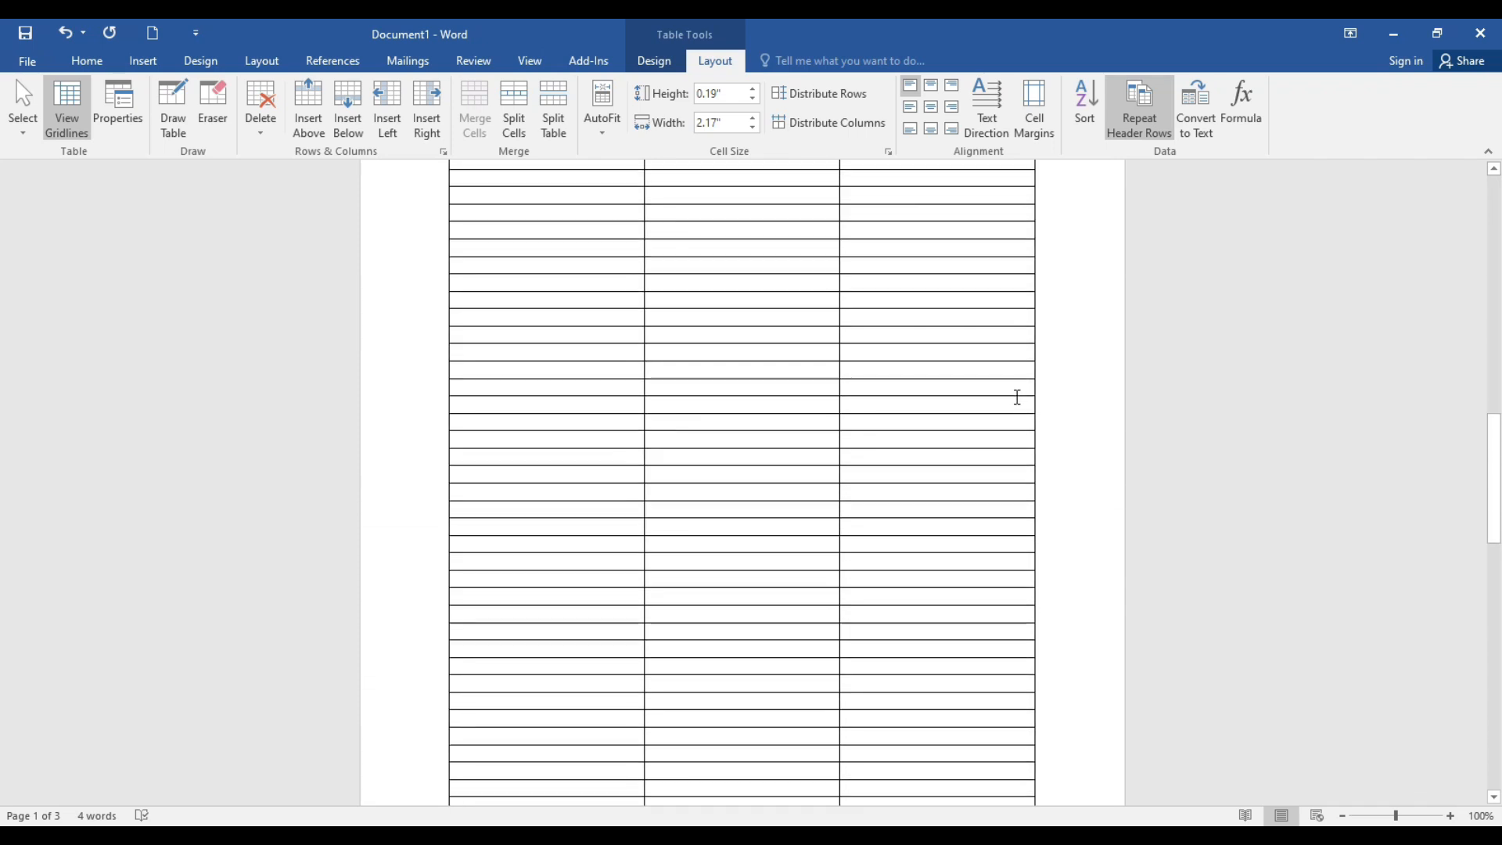
pyautogui.scroll(-8, 1017, 396)
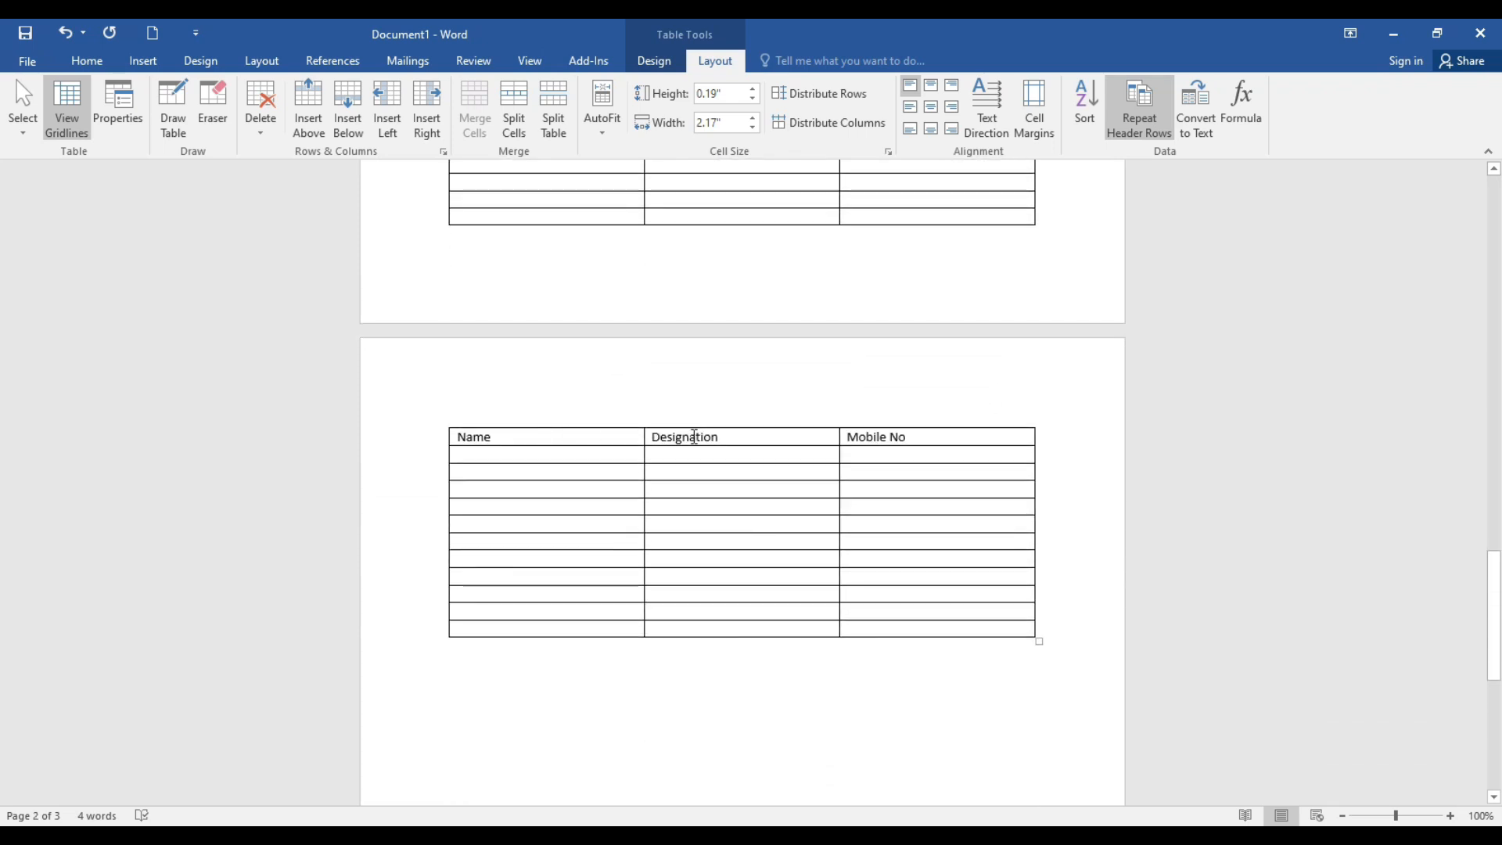
pyautogui.scroll(-4, 932, 252)
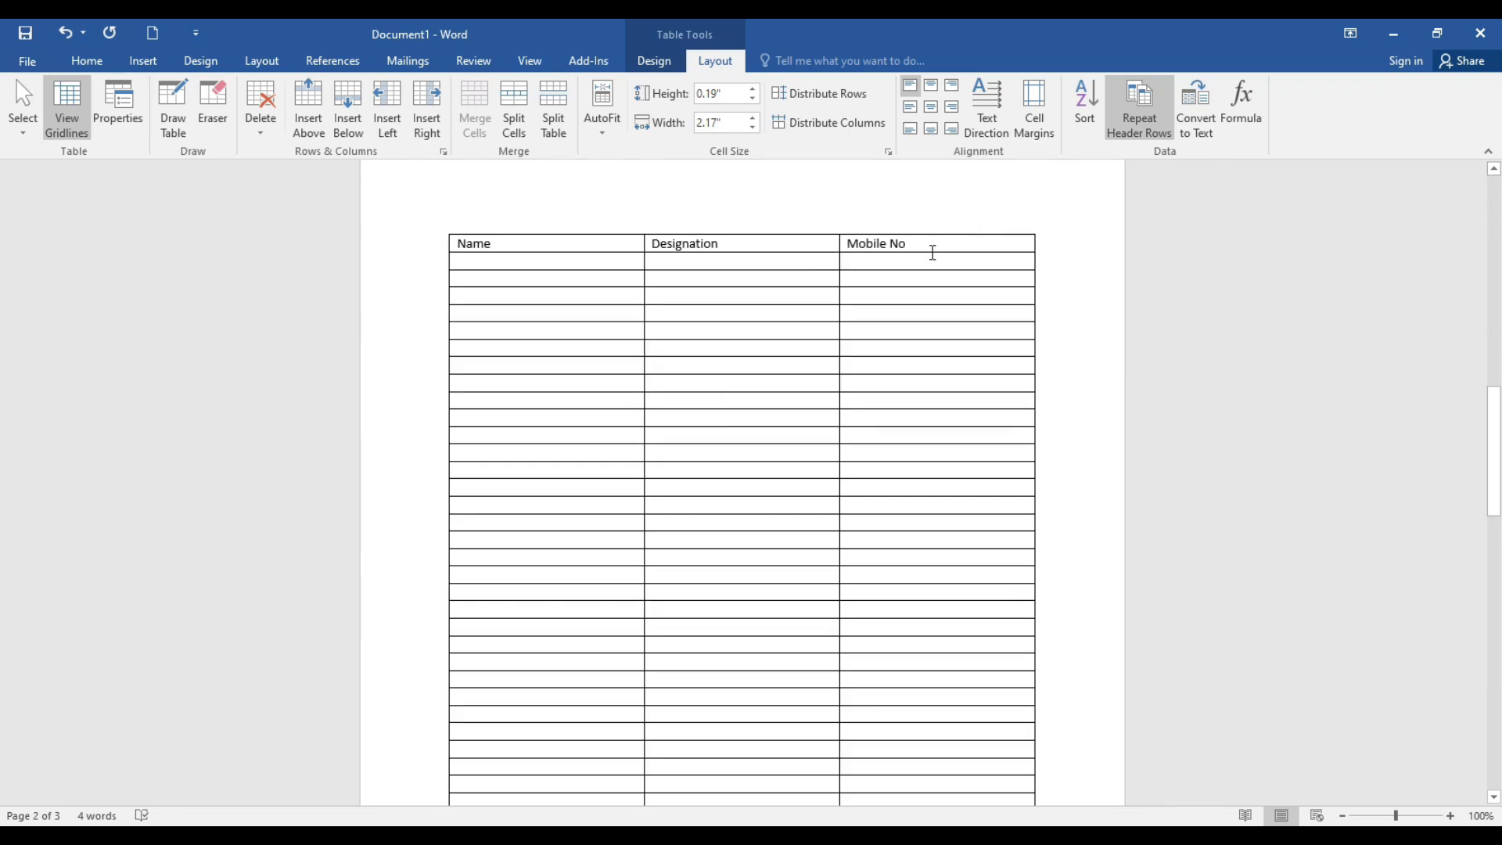
pyautogui.scroll(-12, 744, 412)
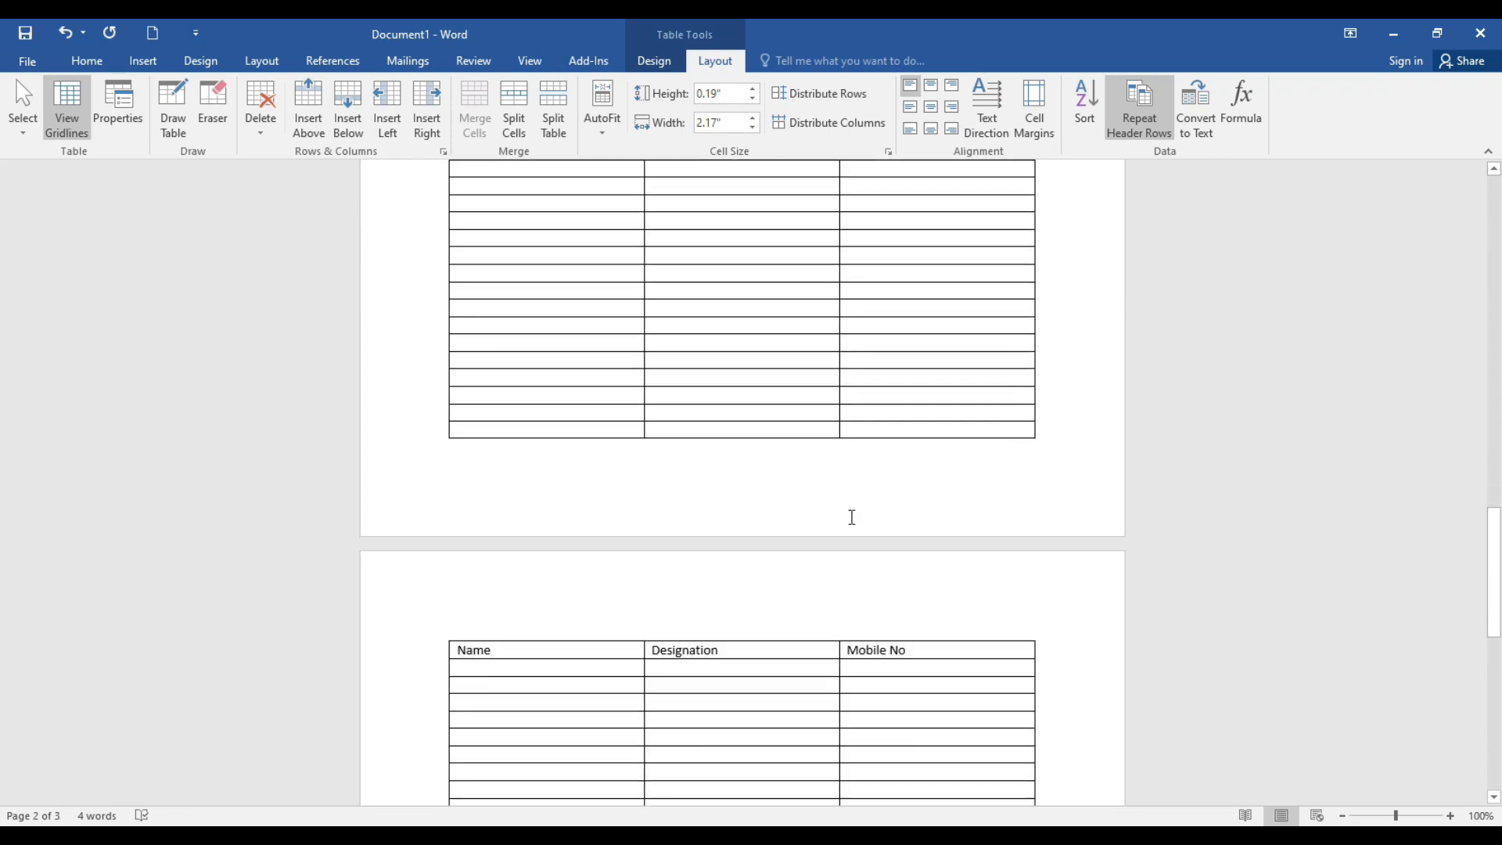
pyautogui.scroll(-8, 839, 493)
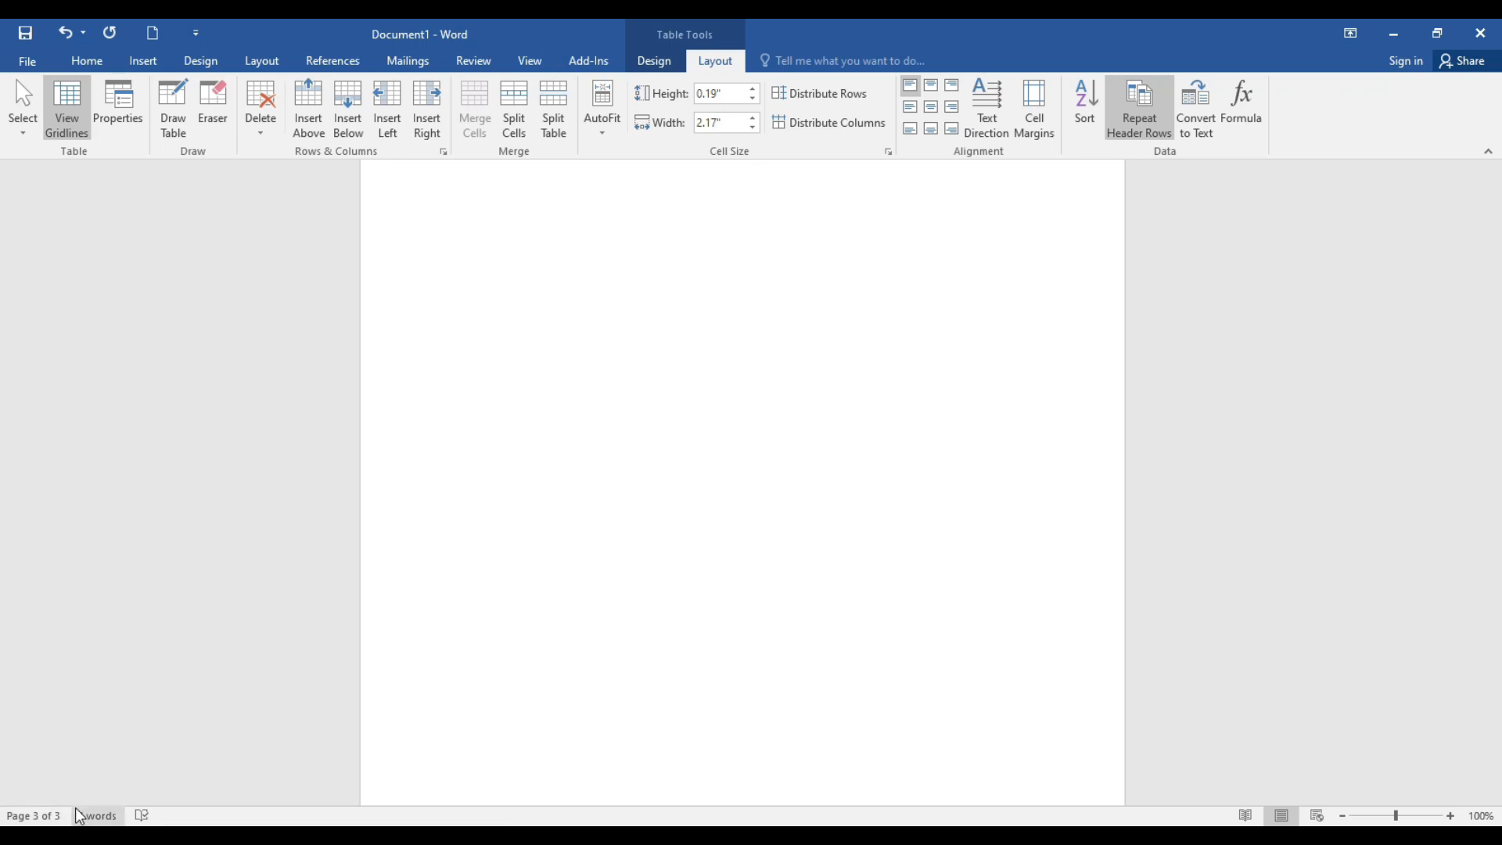
pyautogui.scroll(10, 705, 649)
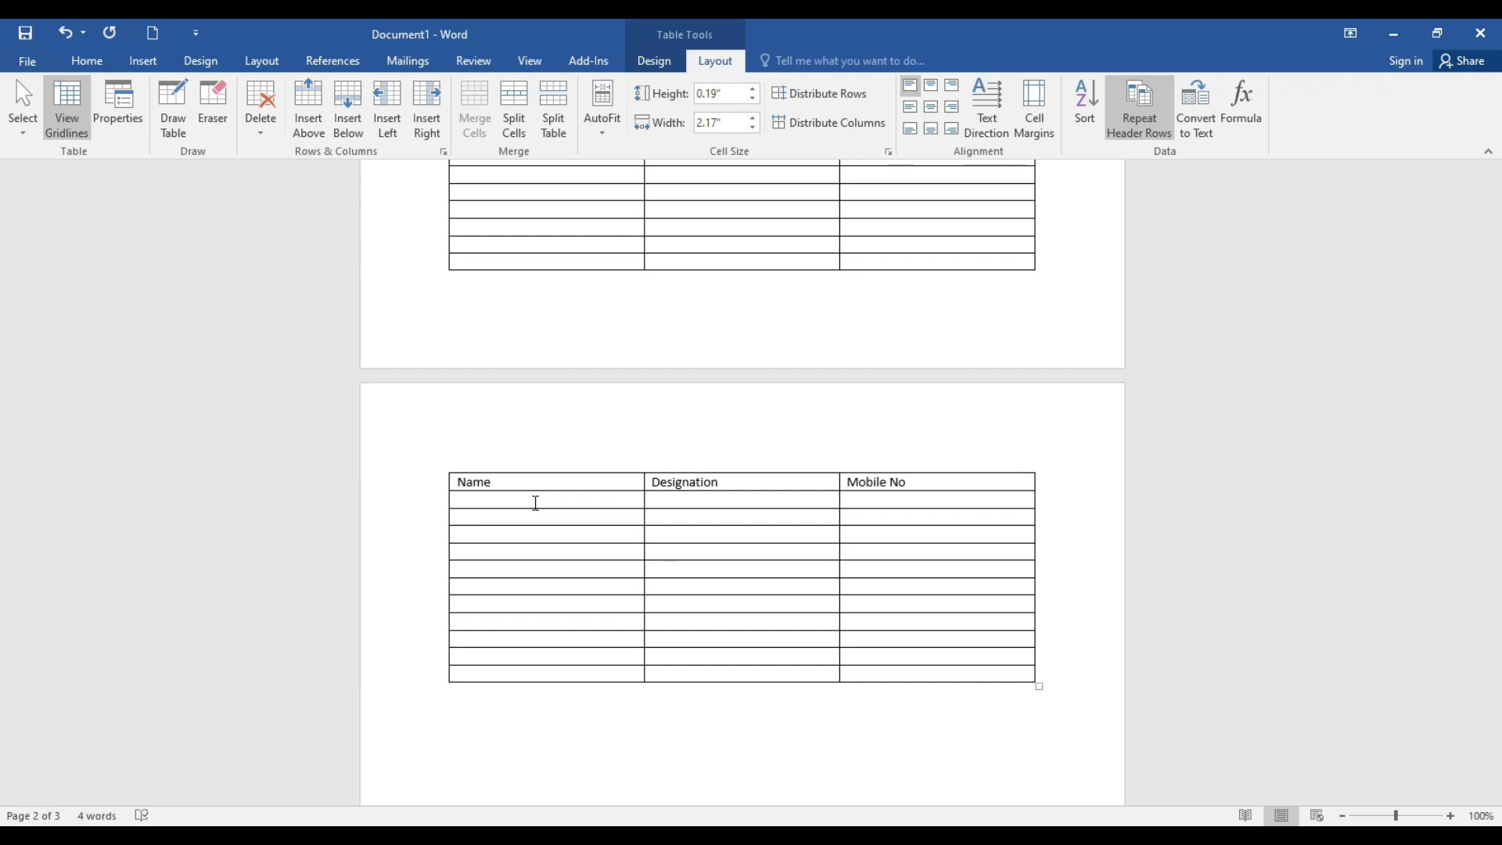
pyautogui.scroll(3, 748, 446)
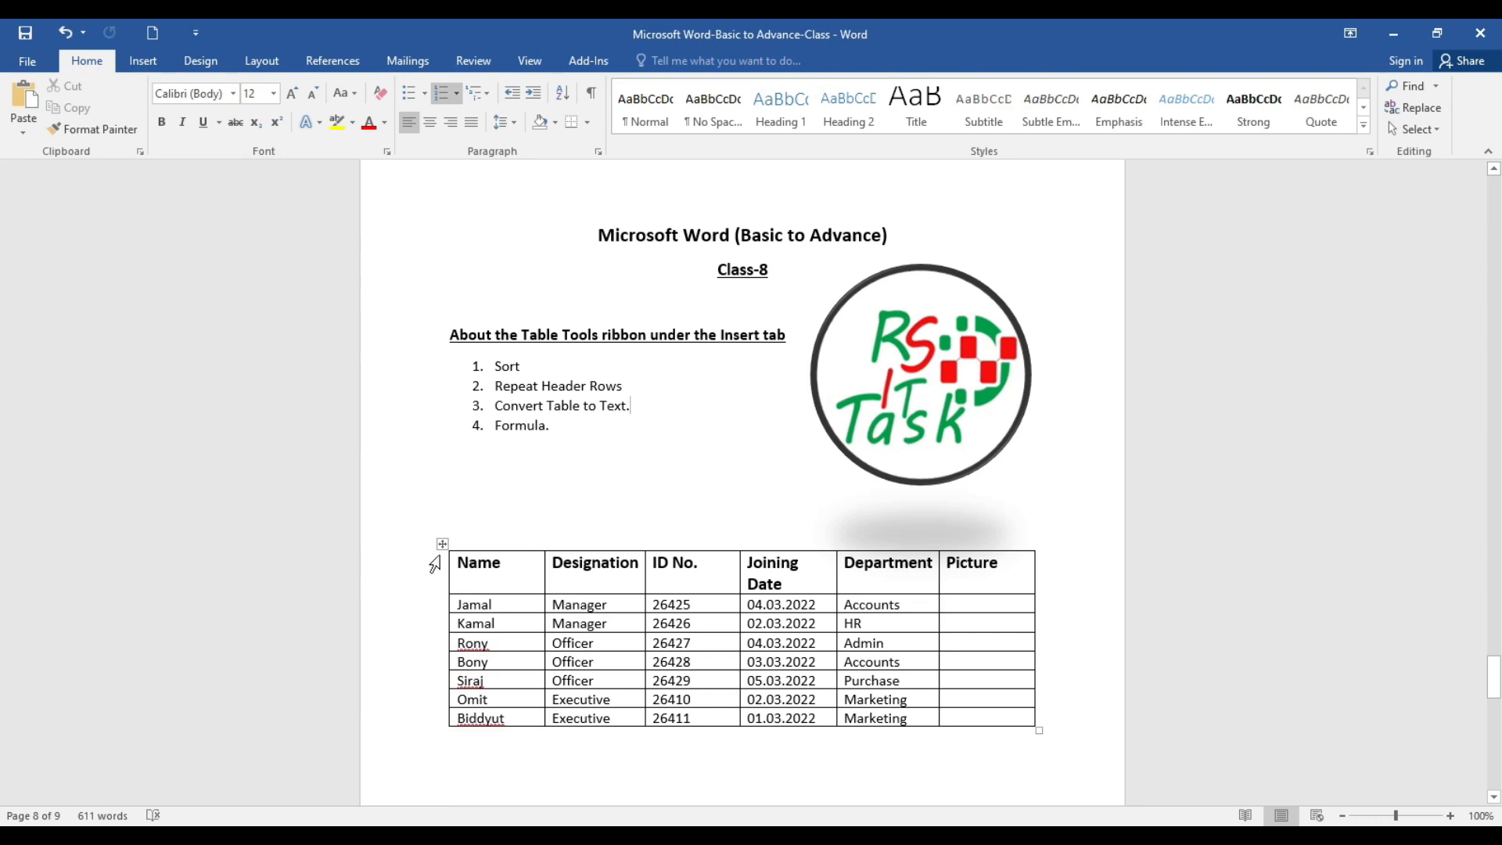
# - Copy the employee table into a blank document and place the cursor in its first data row
pyautogui.click(444, 543)
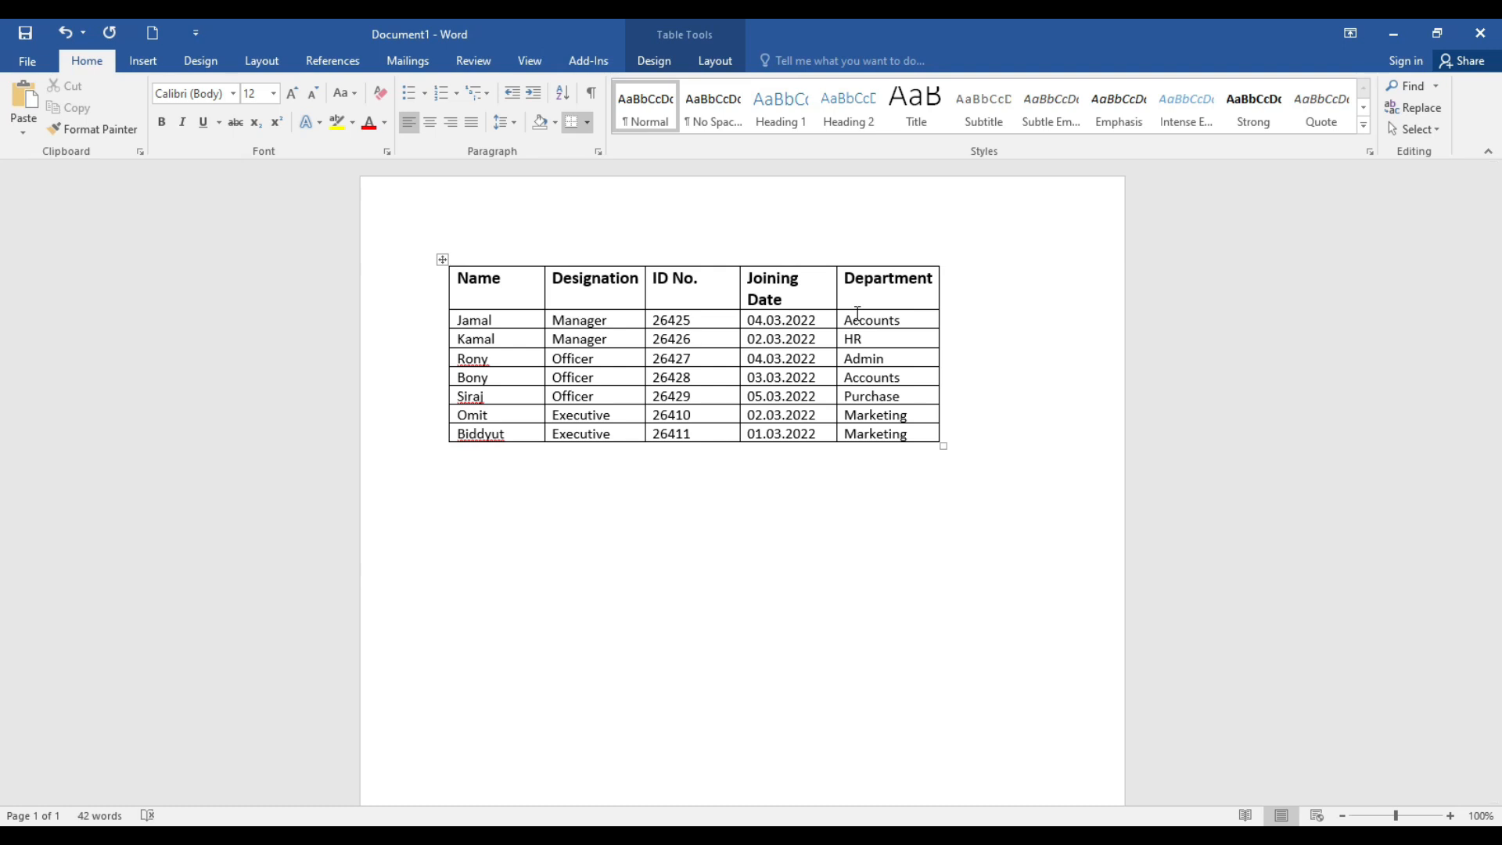
pyautogui.click(817, 320)
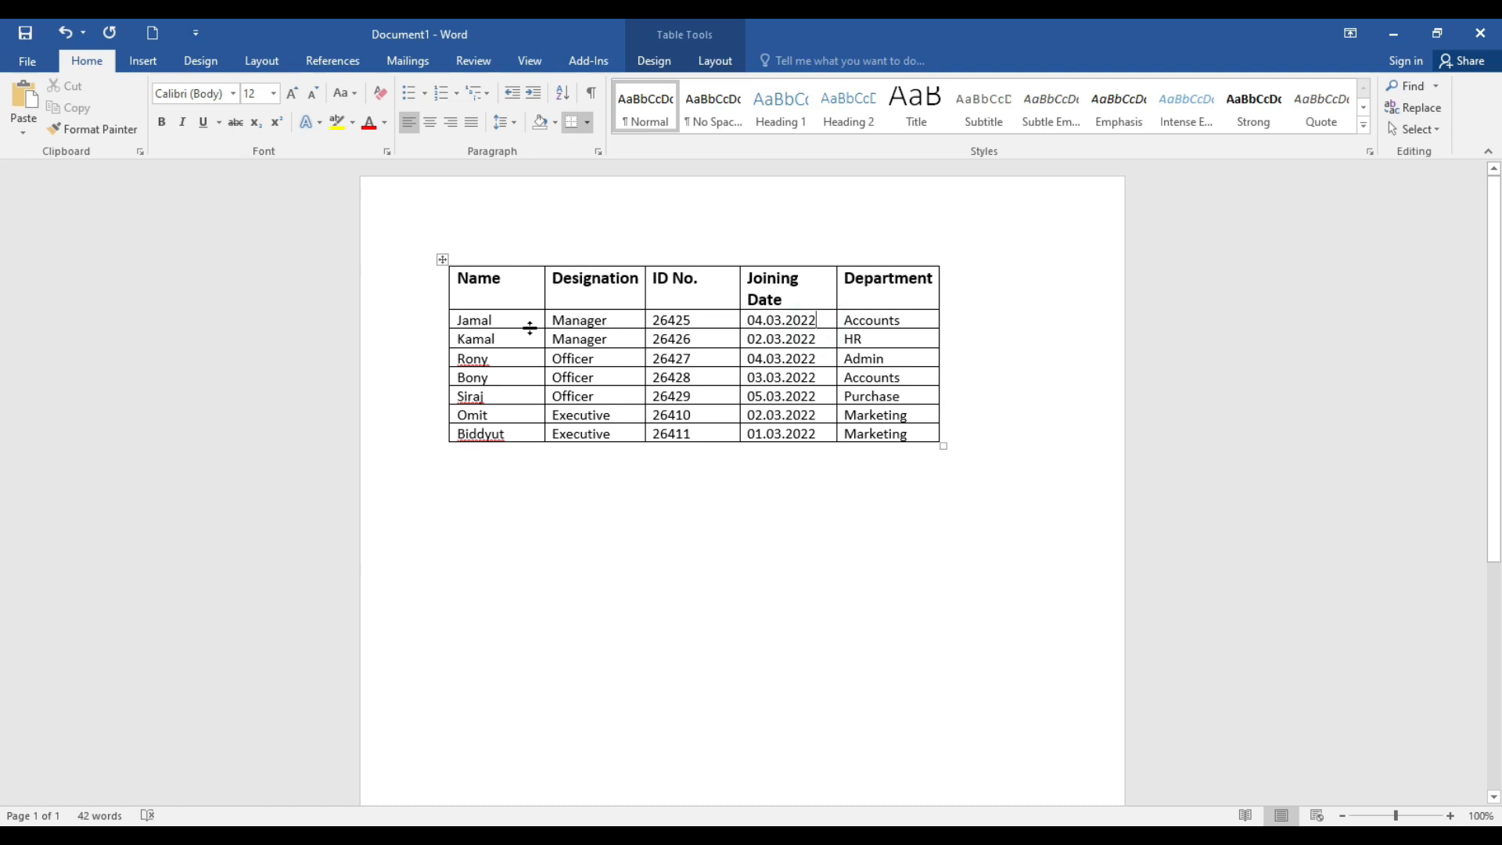
pyautogui.click(460, 320)
# - Convert the employee table to regular text with the columns separated by tabs
pyautogui.click(724, 62)
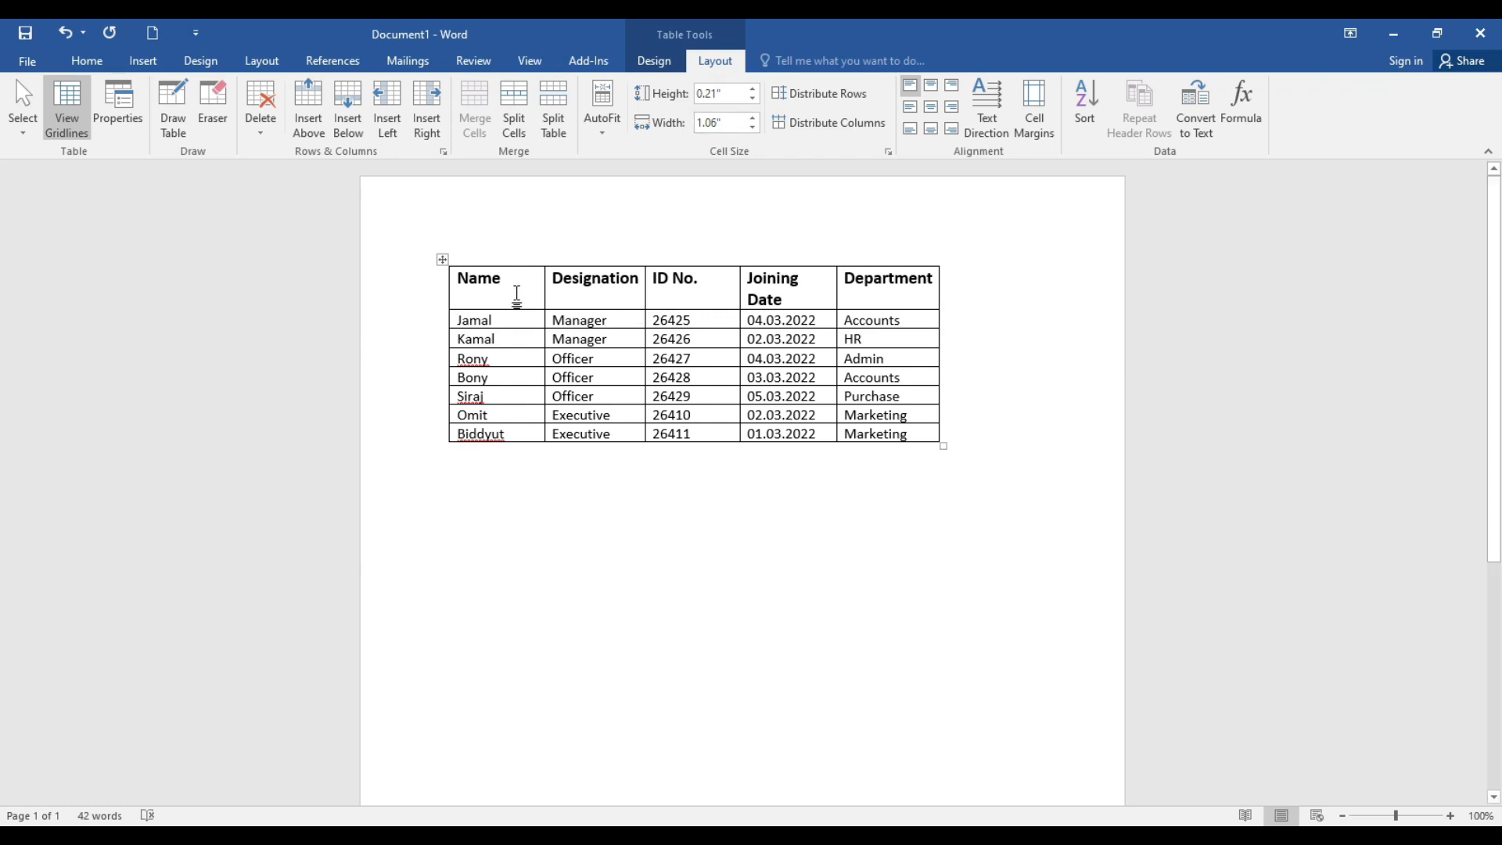
pyautogui.click(468, 282)
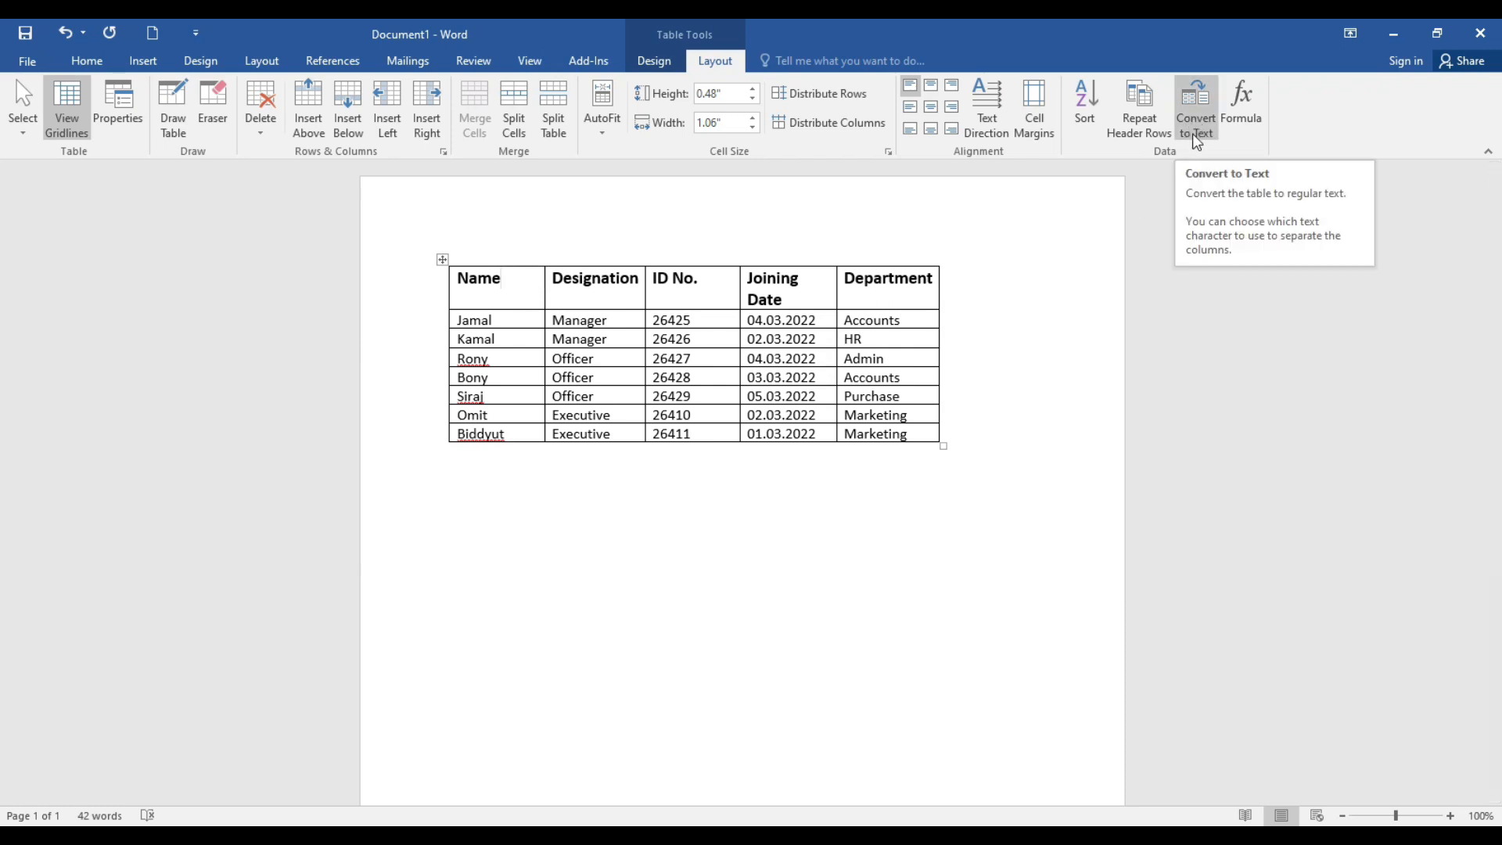
pyautogui.click(1204, 104)
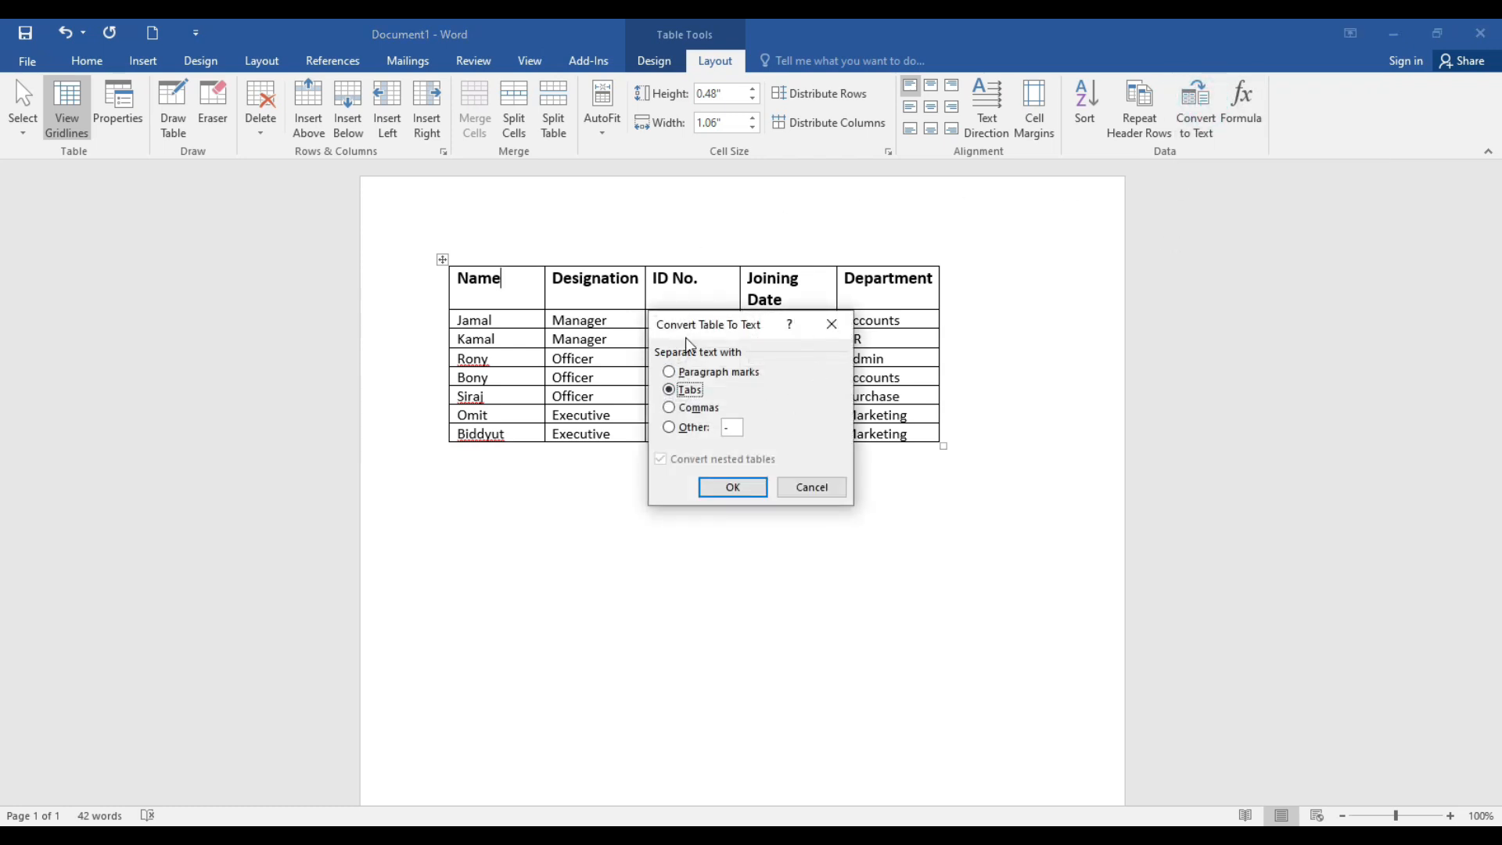
pyautogui.moveTo(756, 327); pyautogui.dragTo(1174, 307)
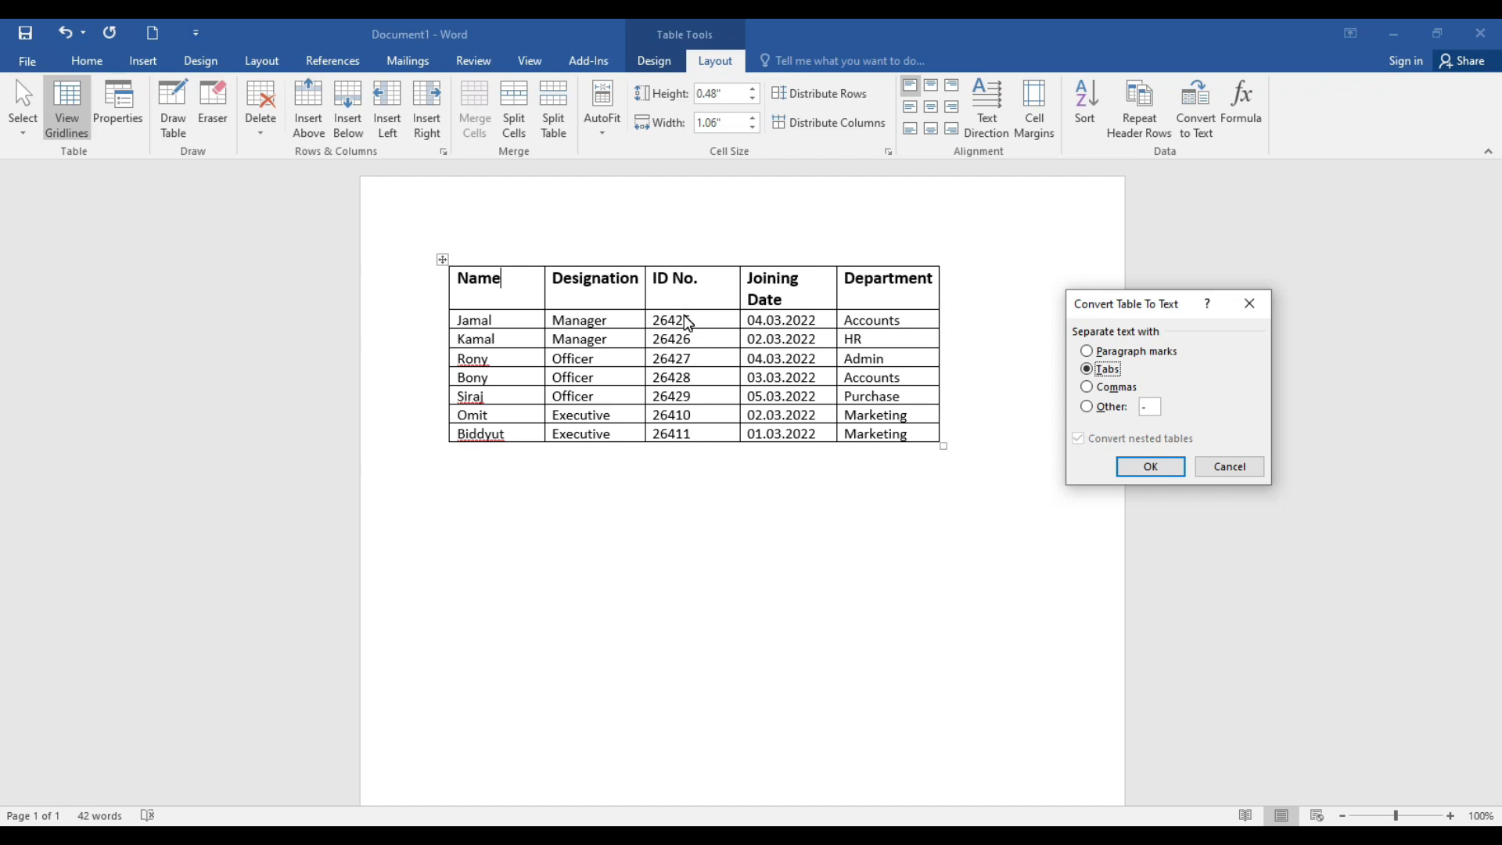
pyautogui.click(1121, 389)
pyautogui.click(1088, 407)
pyautogui.click(1093, 373)
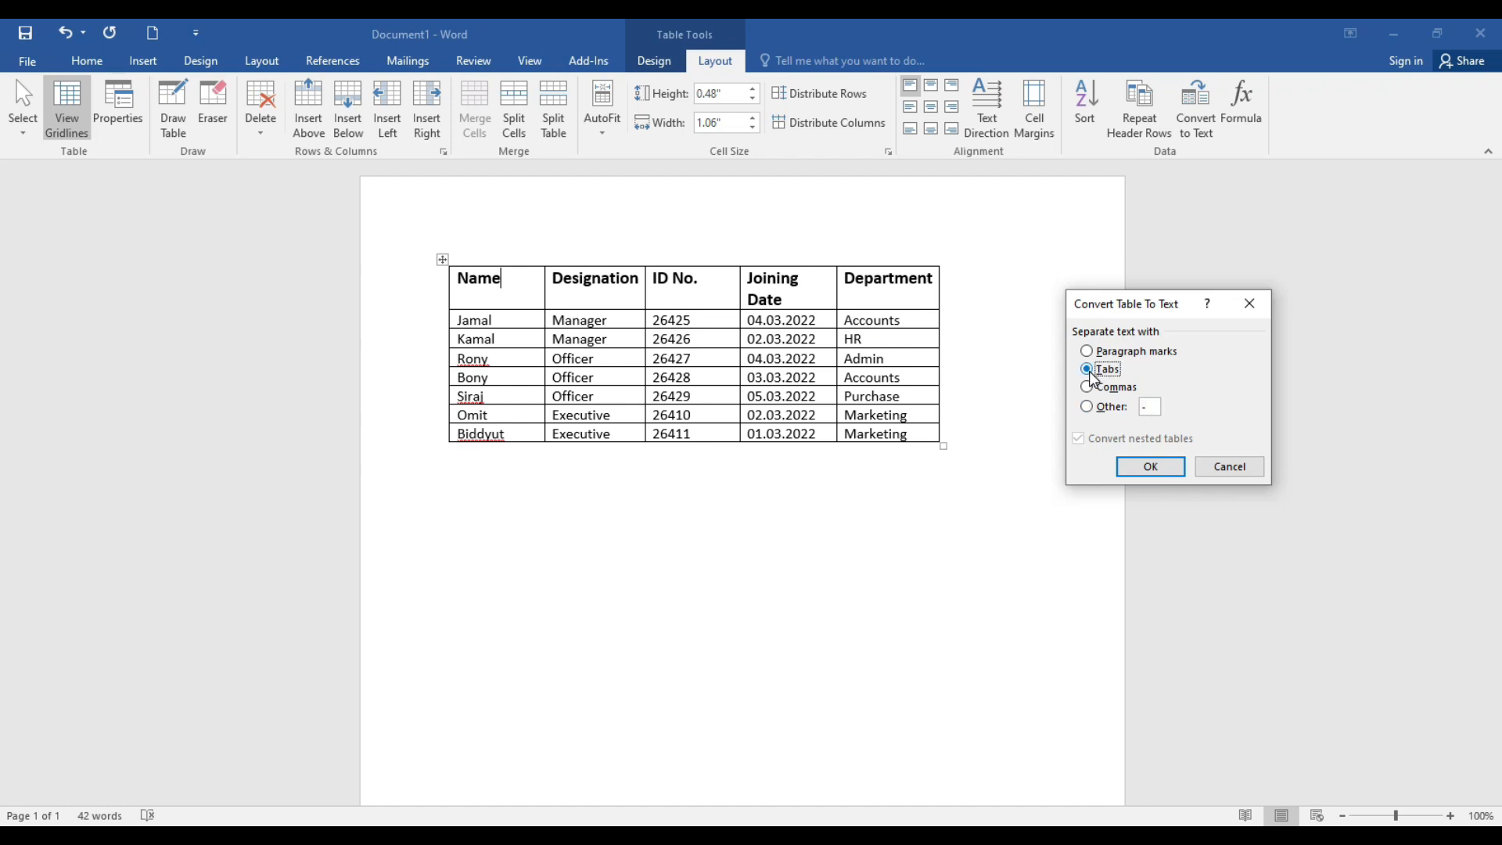
pyautogui.click(1151, 467)
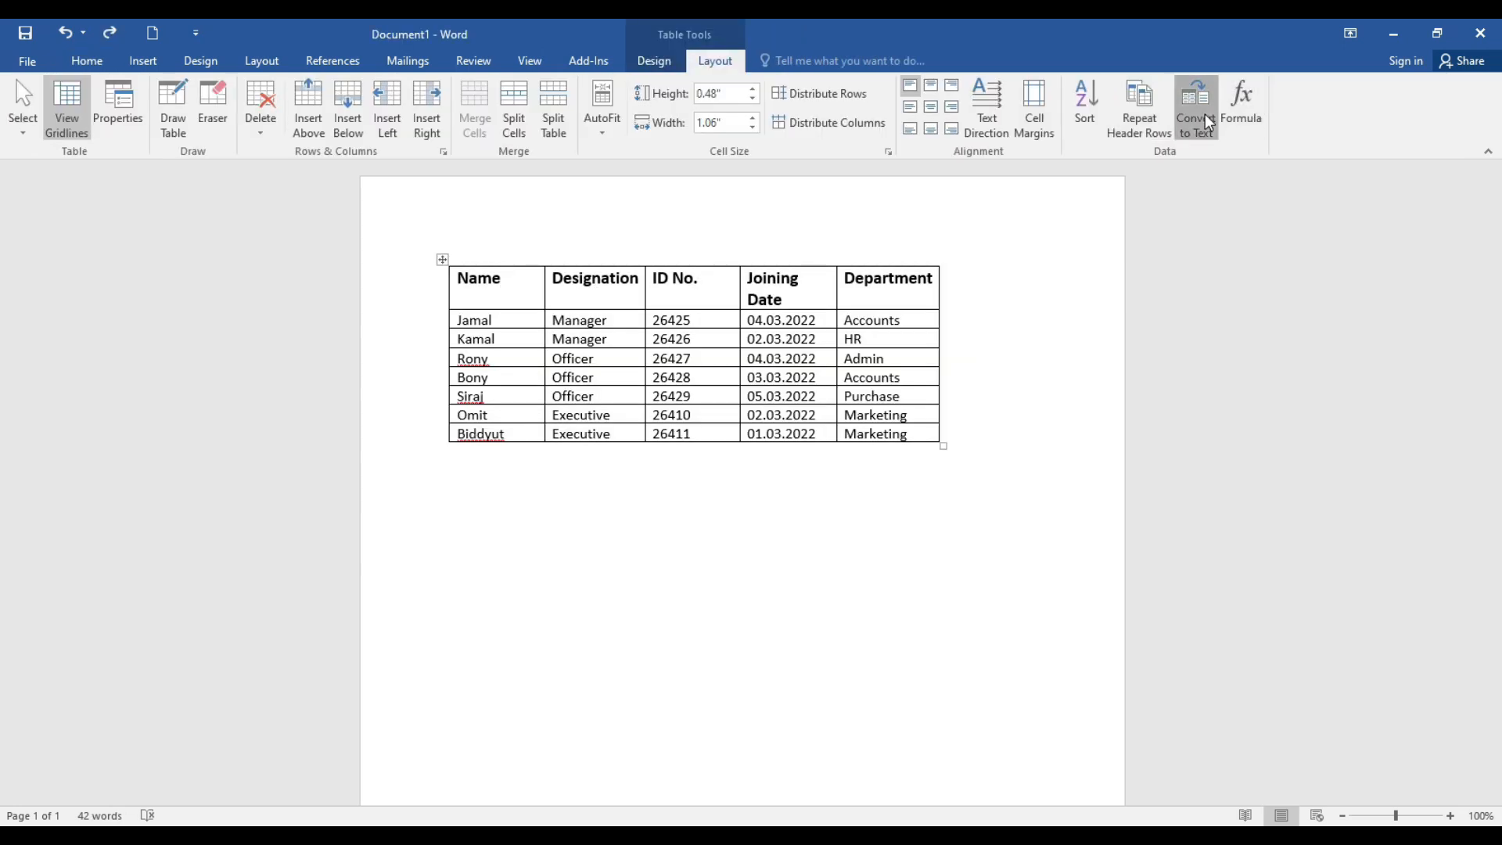
# - Convert the restored employee table to text with commas as the separator
pyautogui.click(1197, 110)
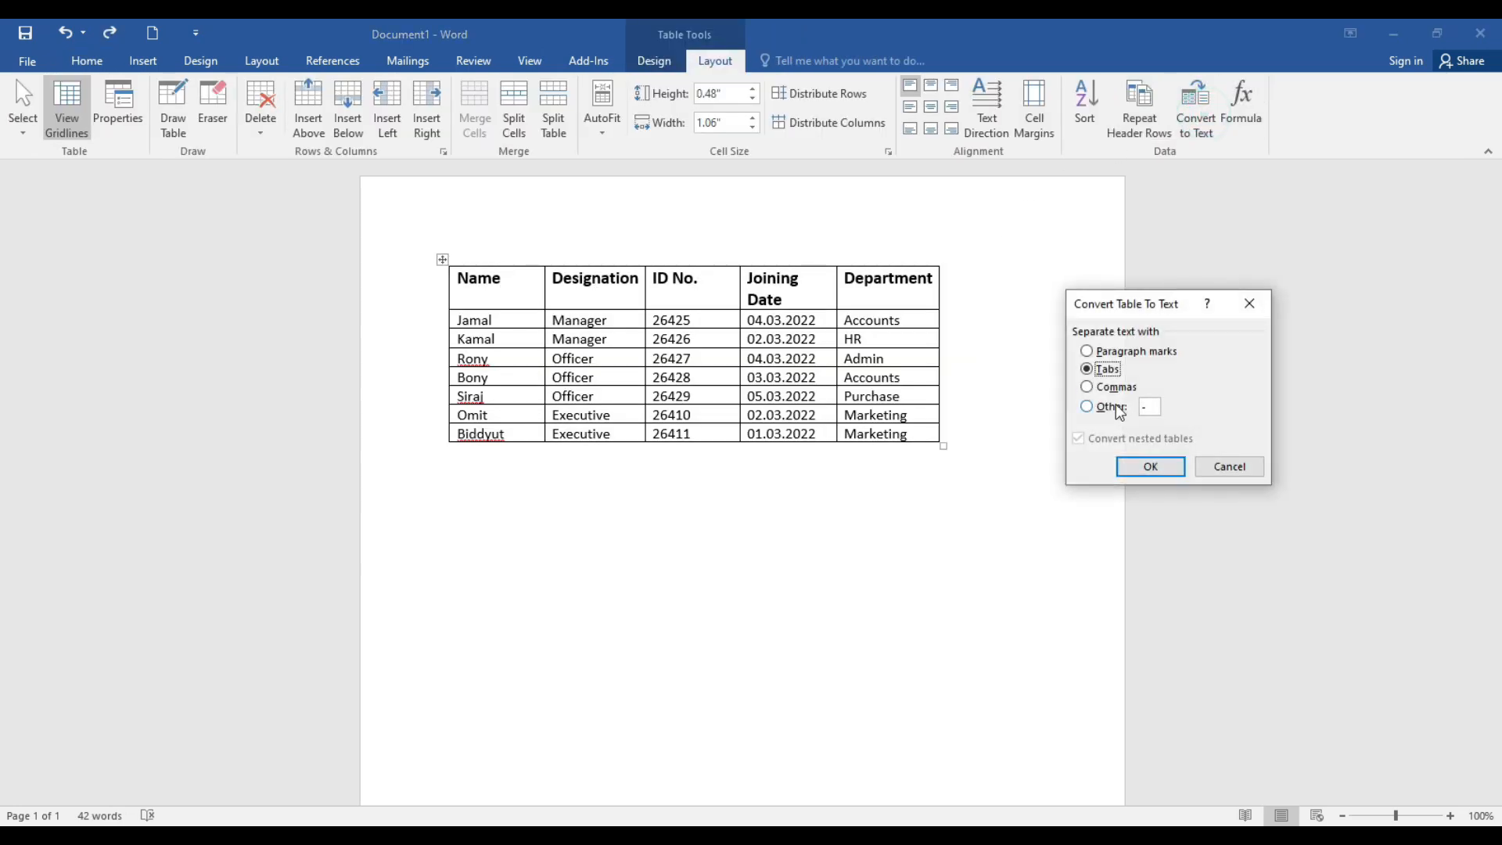
pyautogui.click(1086, 388)
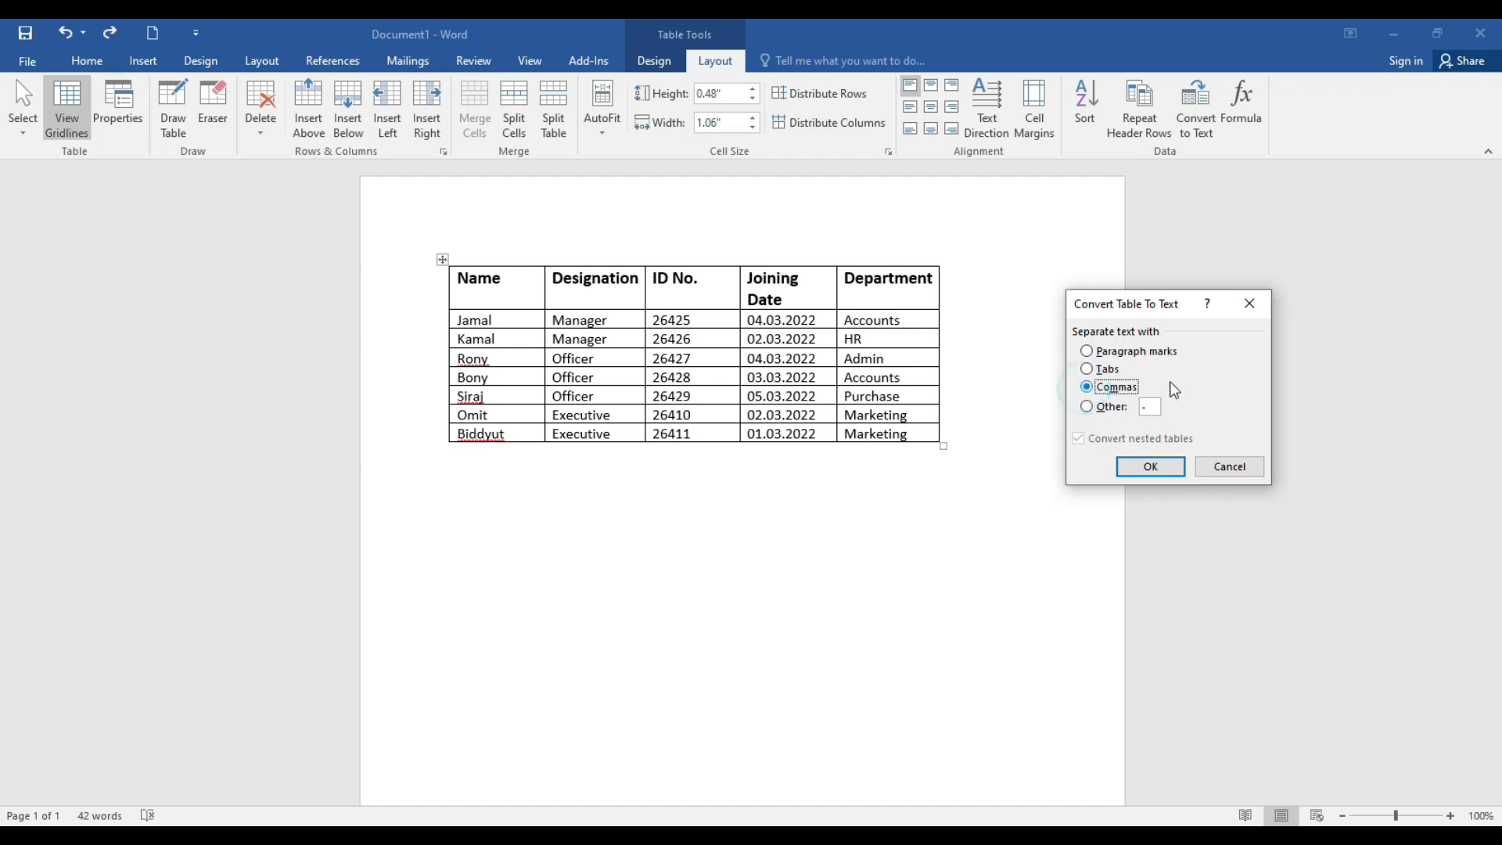
pyautogui.click(1151, 466)
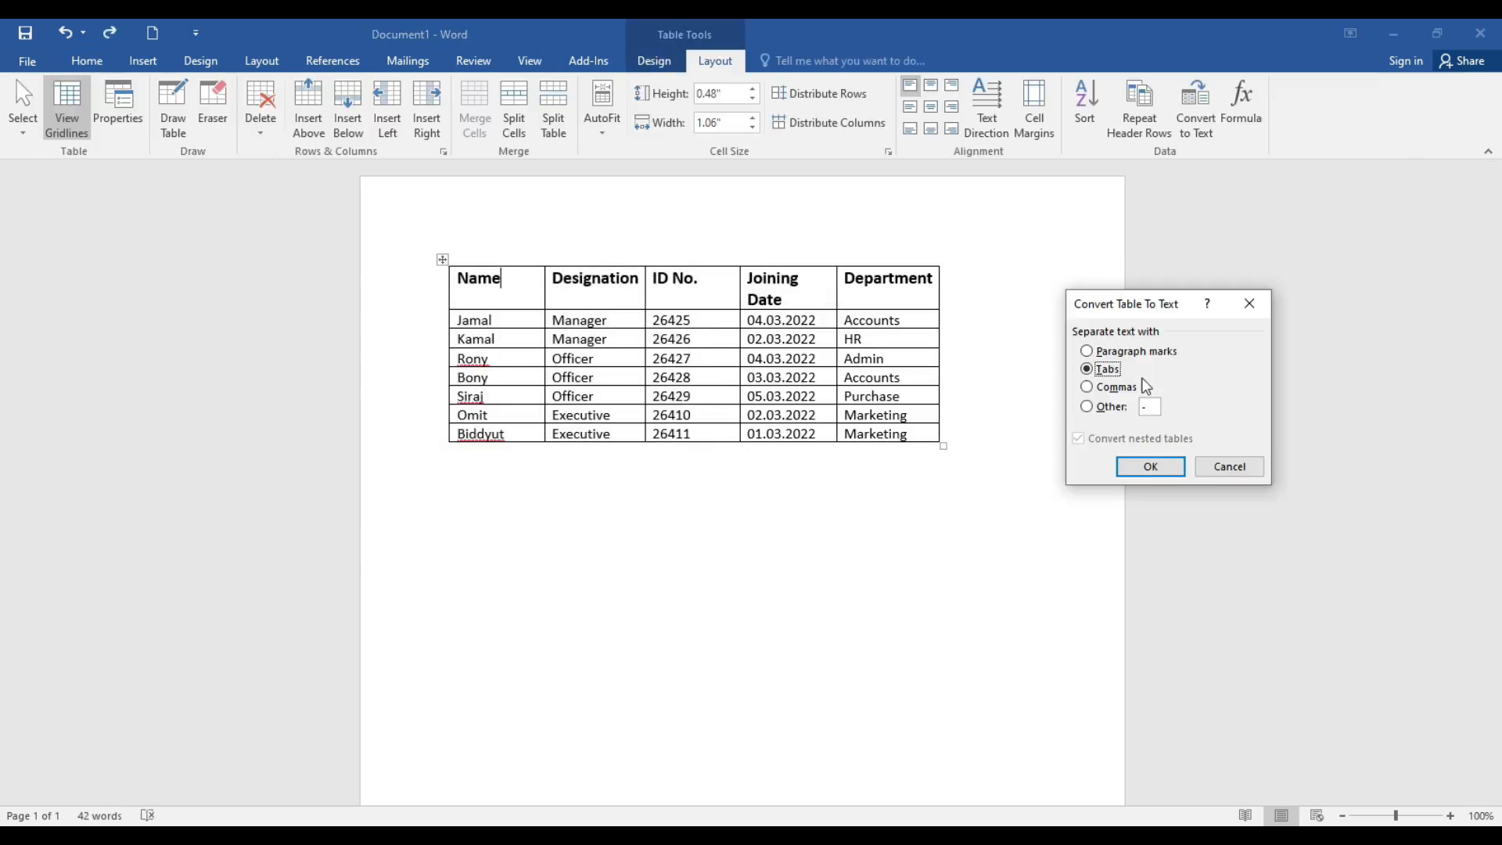
# - Convert the employee table to text separated by paragraph marks, including nested tables, and undo the conversion
pyautogui.click(1087, 368)
pyautogui.click(1087, 350)
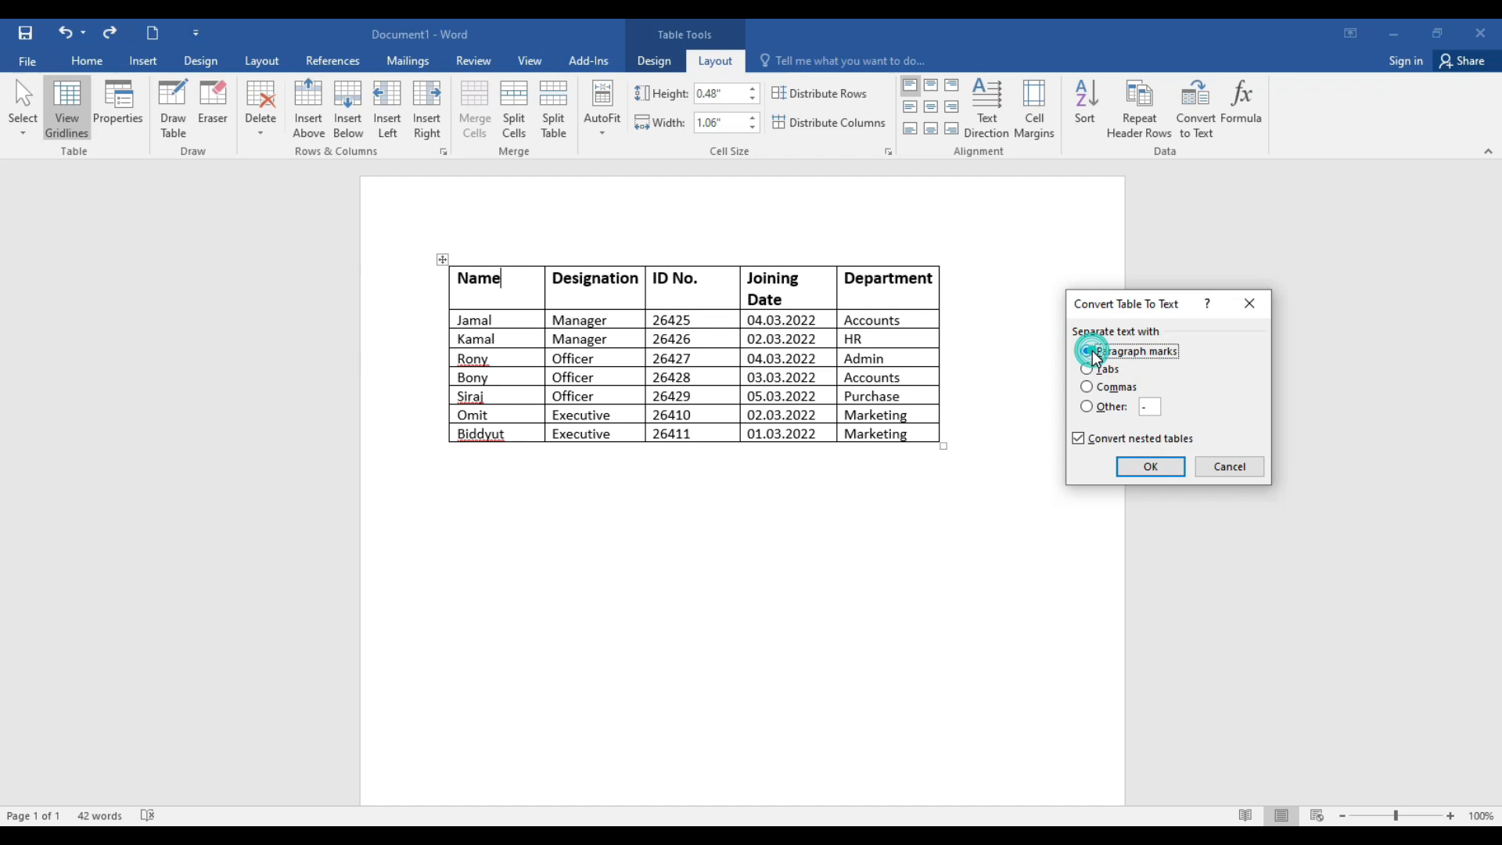
pyautogui.click(1152, 468)
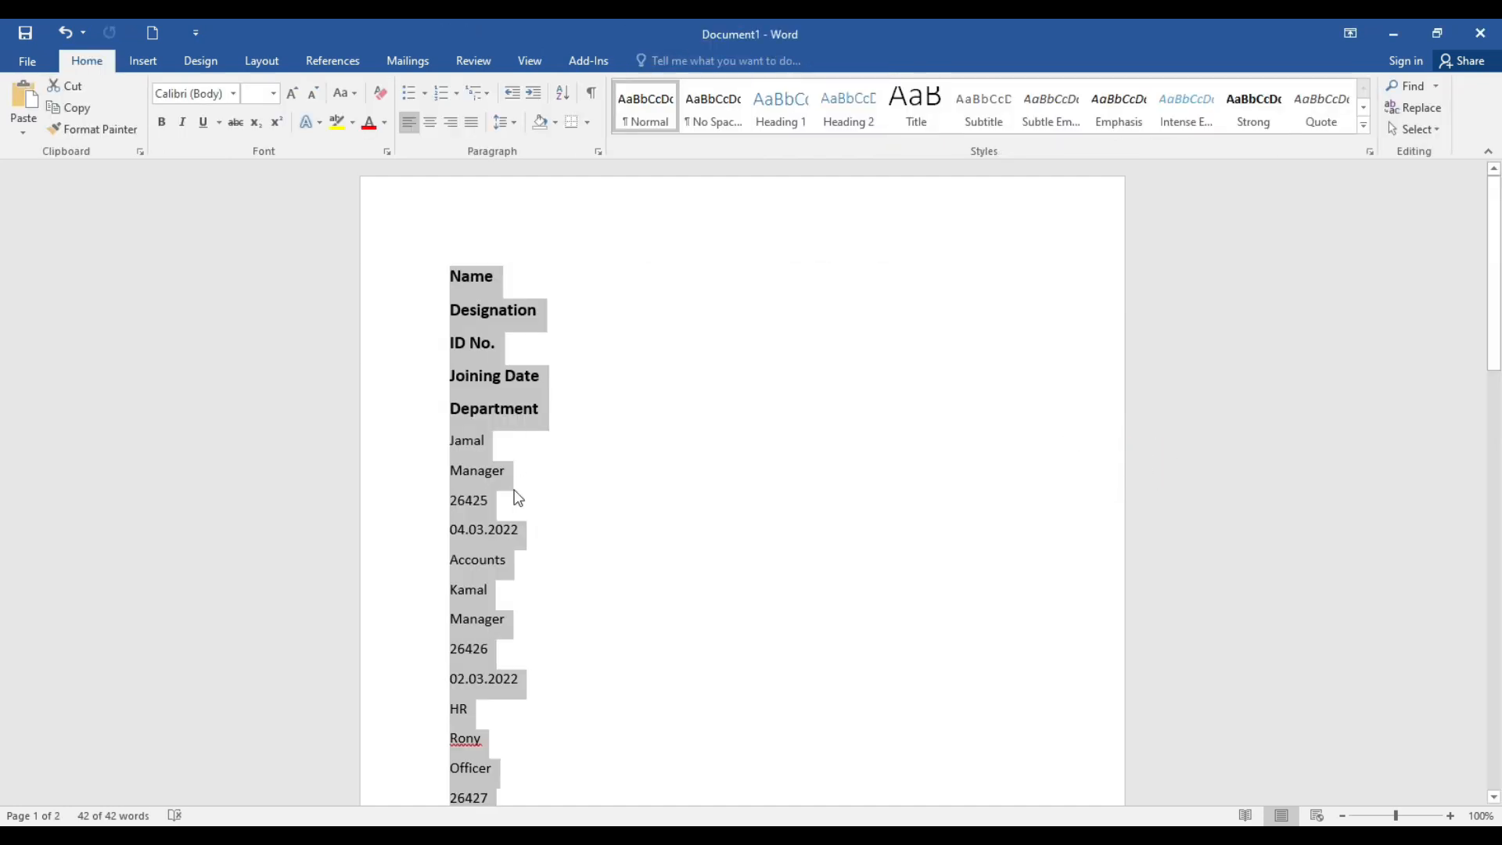
pyautogui.scroll(-2, 571, 575)
pyautogui.hotkey('ctrl', 'z')
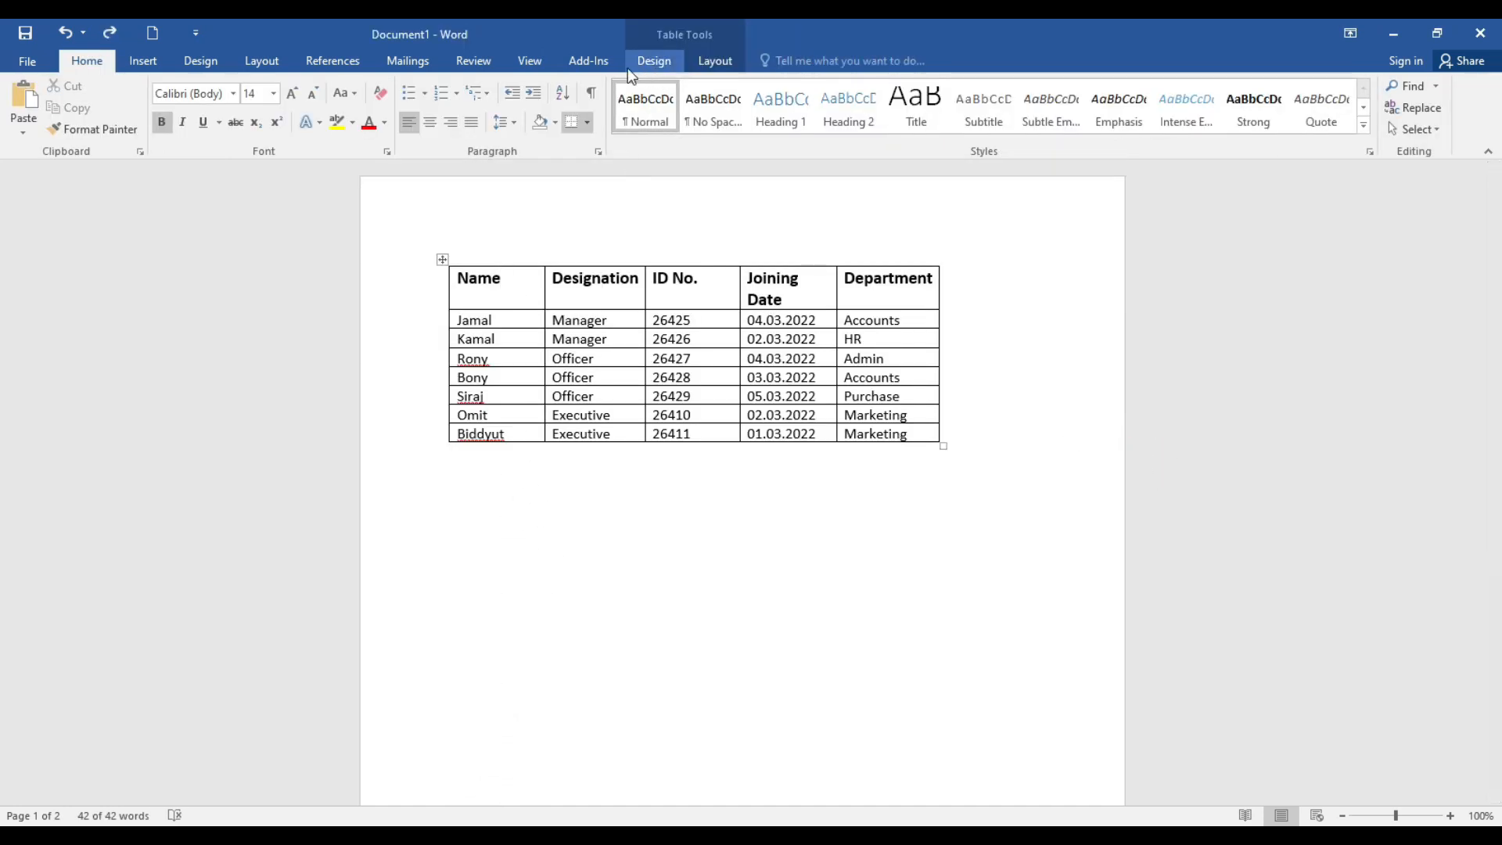
# - Convert the employee table to text using the custom hyphen separator between columns
pyautogui.click(715, 60)
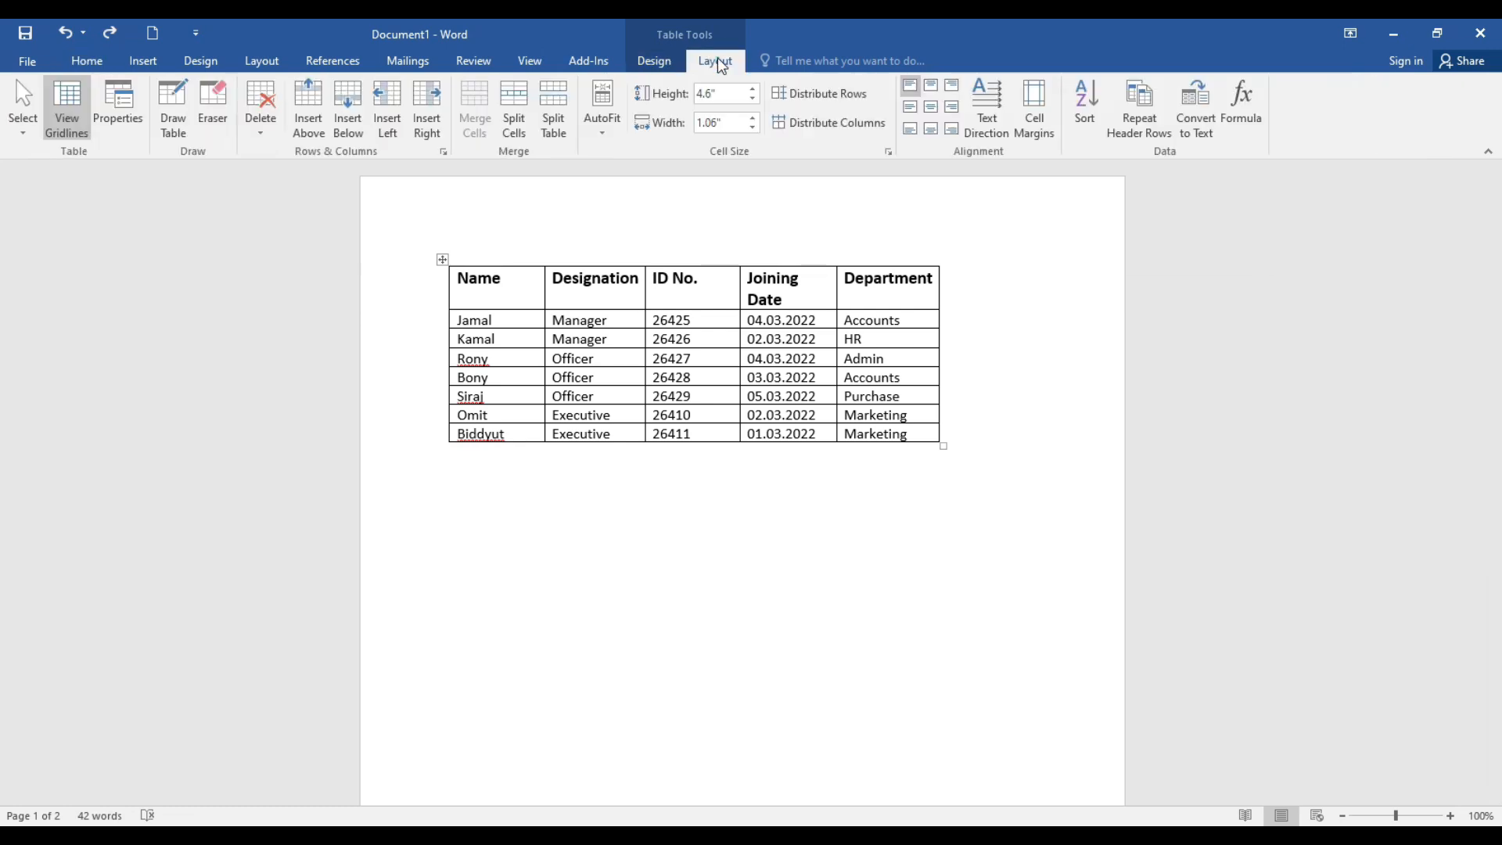
pyautogui.click(1195, 109)
pyautogui.click(1102, 407)
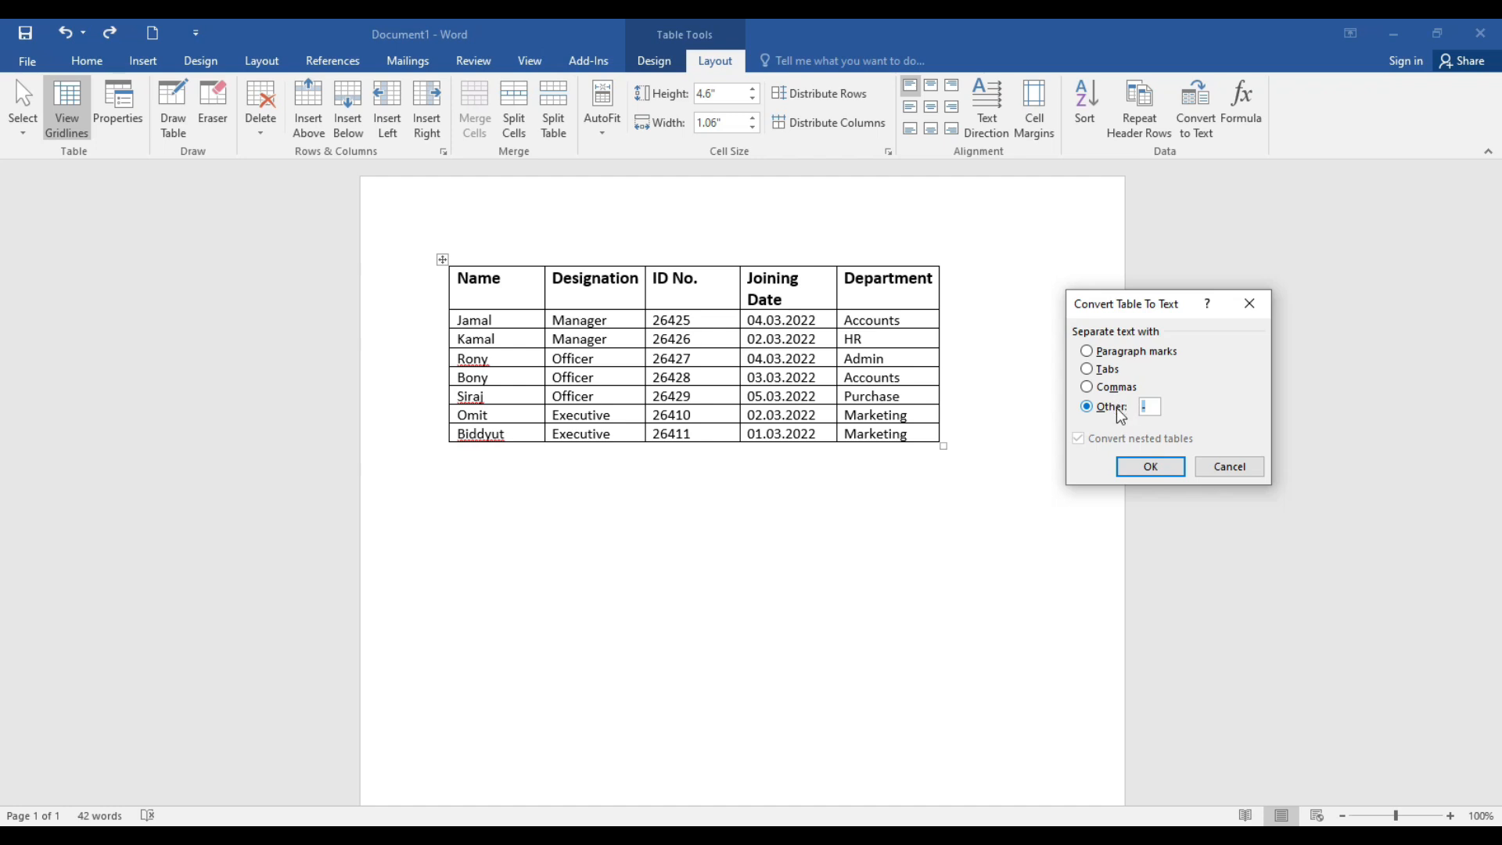
pyautogui.click(1166, 468)
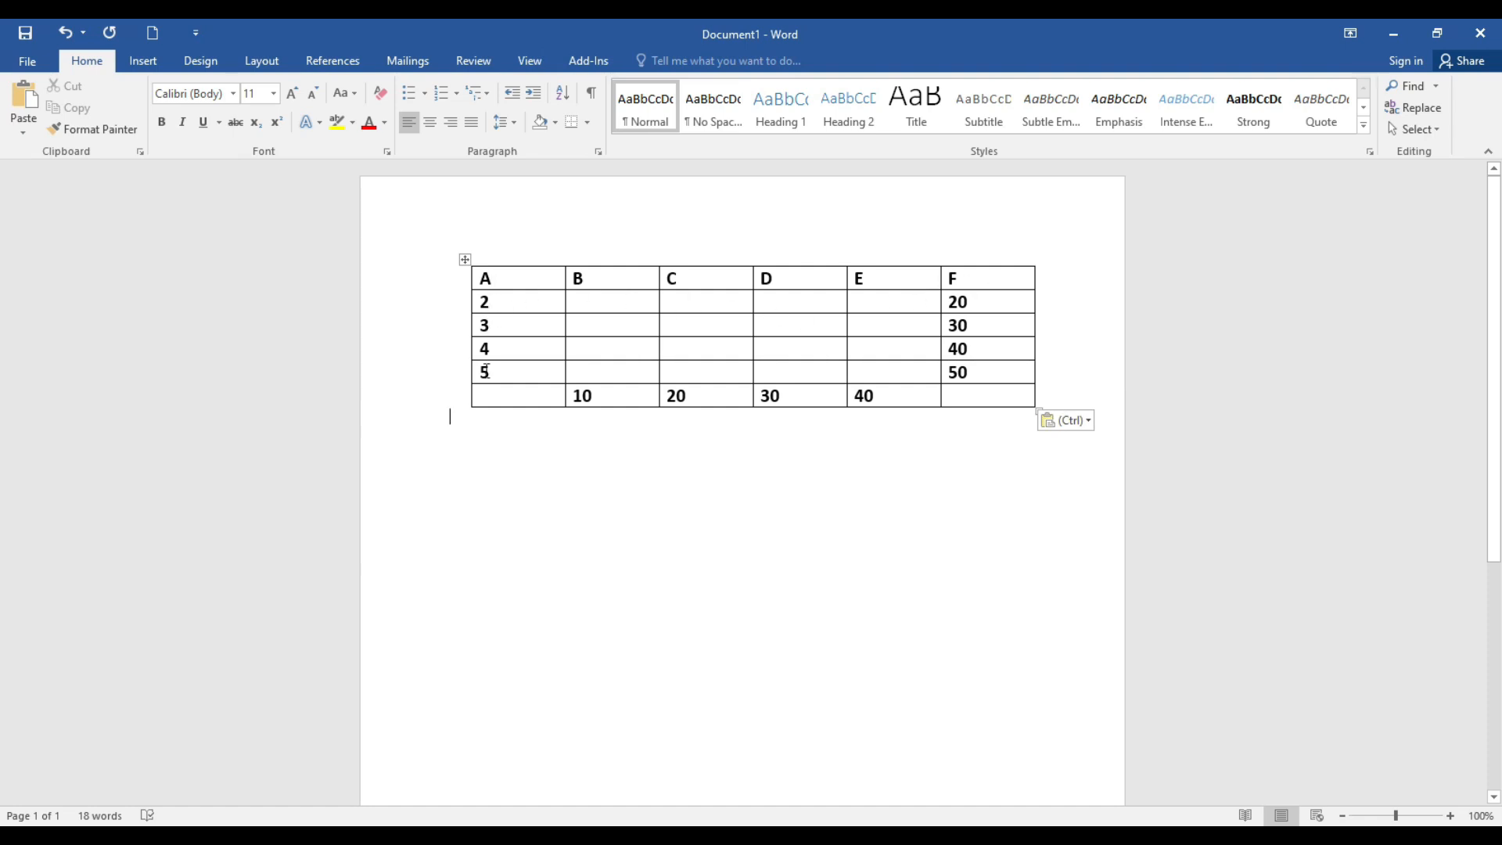
# - Add up the numbers in column F in its empty bottom cell with the formula =sum(above)
pyautogui.click(493, 398)
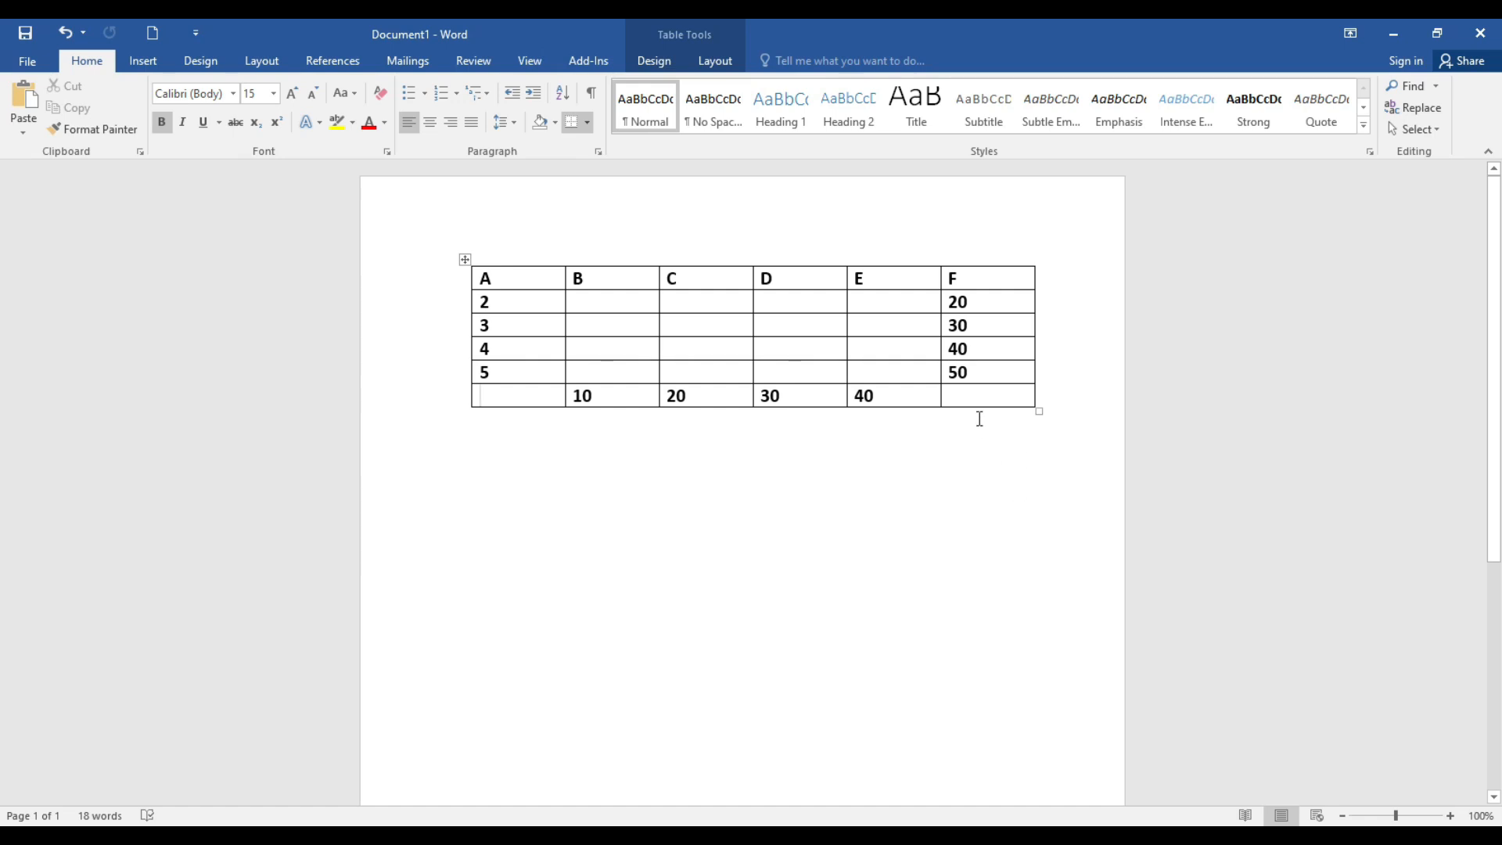
pyautogui.click(968, 394)
pyautogui.click(713, 61)
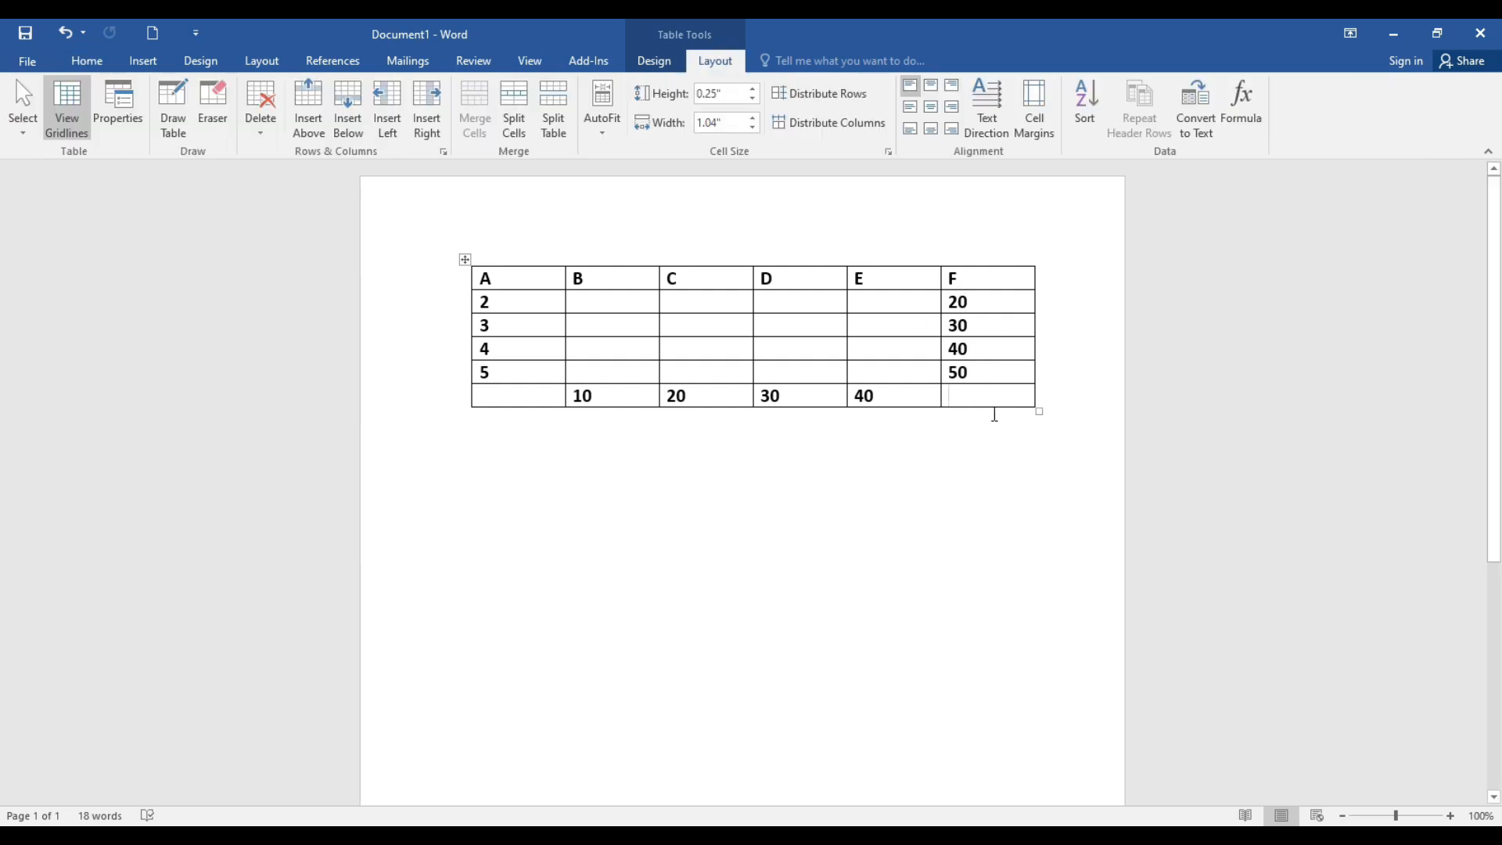
pyautogui.click(1241, 121)
pyautogui.write('=f2*f3')
pyautogui.moveTo(692, 337); pyautogui.dragTo(1157, 264)
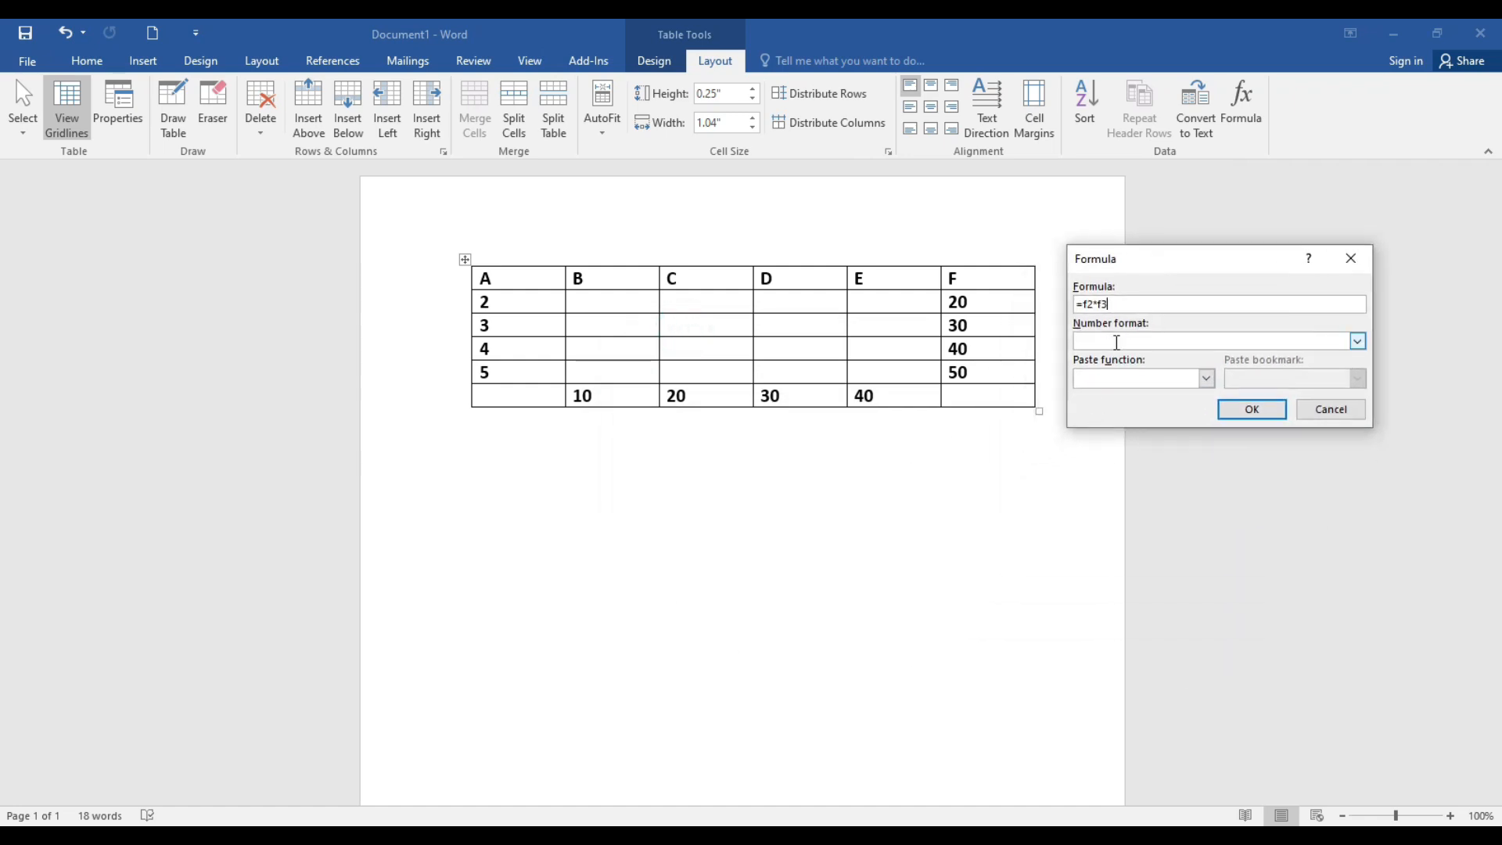
pyautogui.doubleClick(1117, 303)
pyautogui.press('BackSpace')
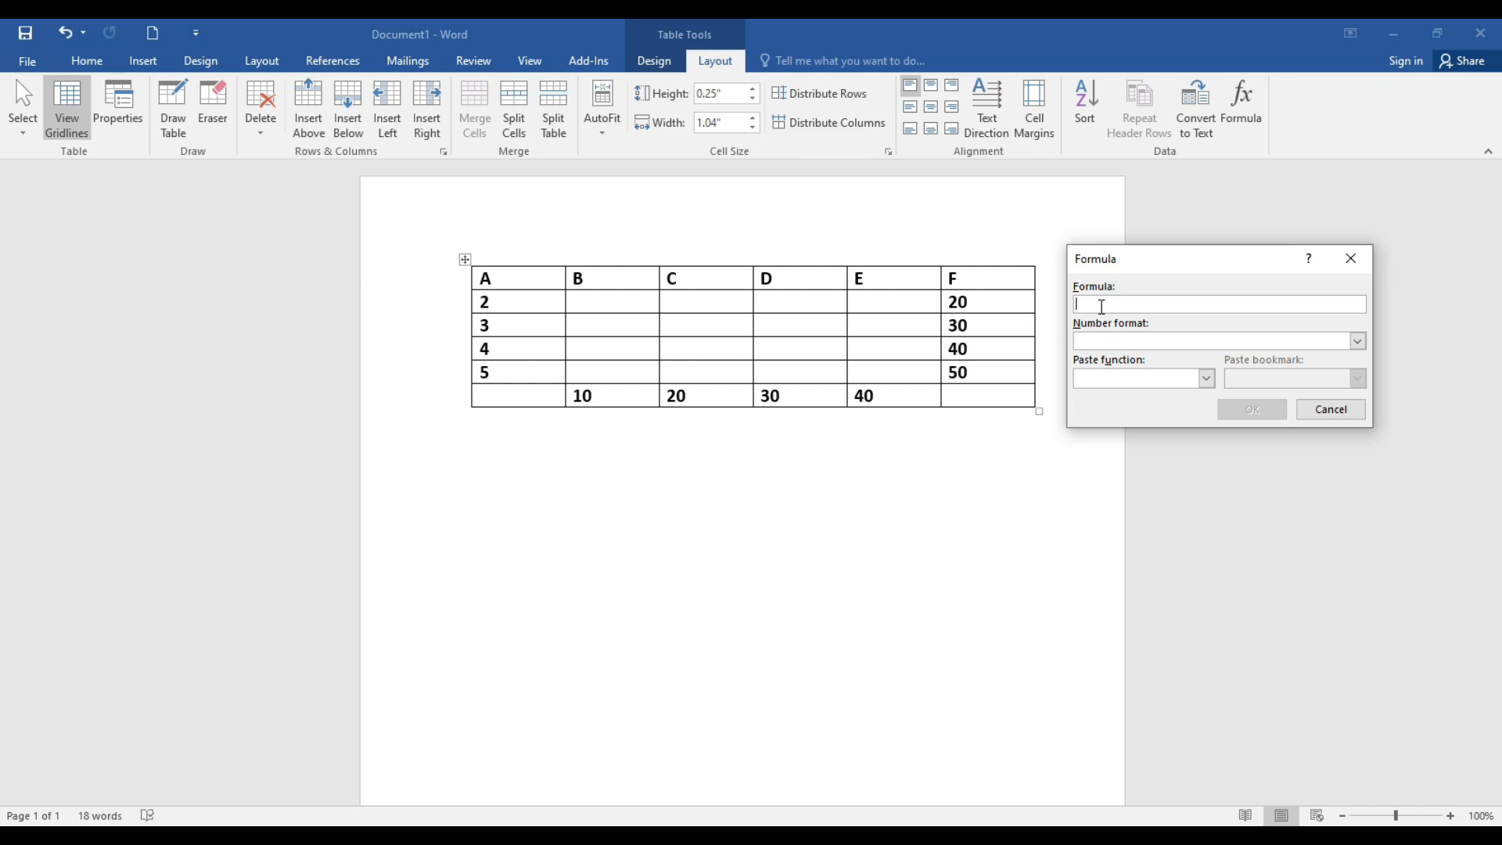
pyautogui.write('su')
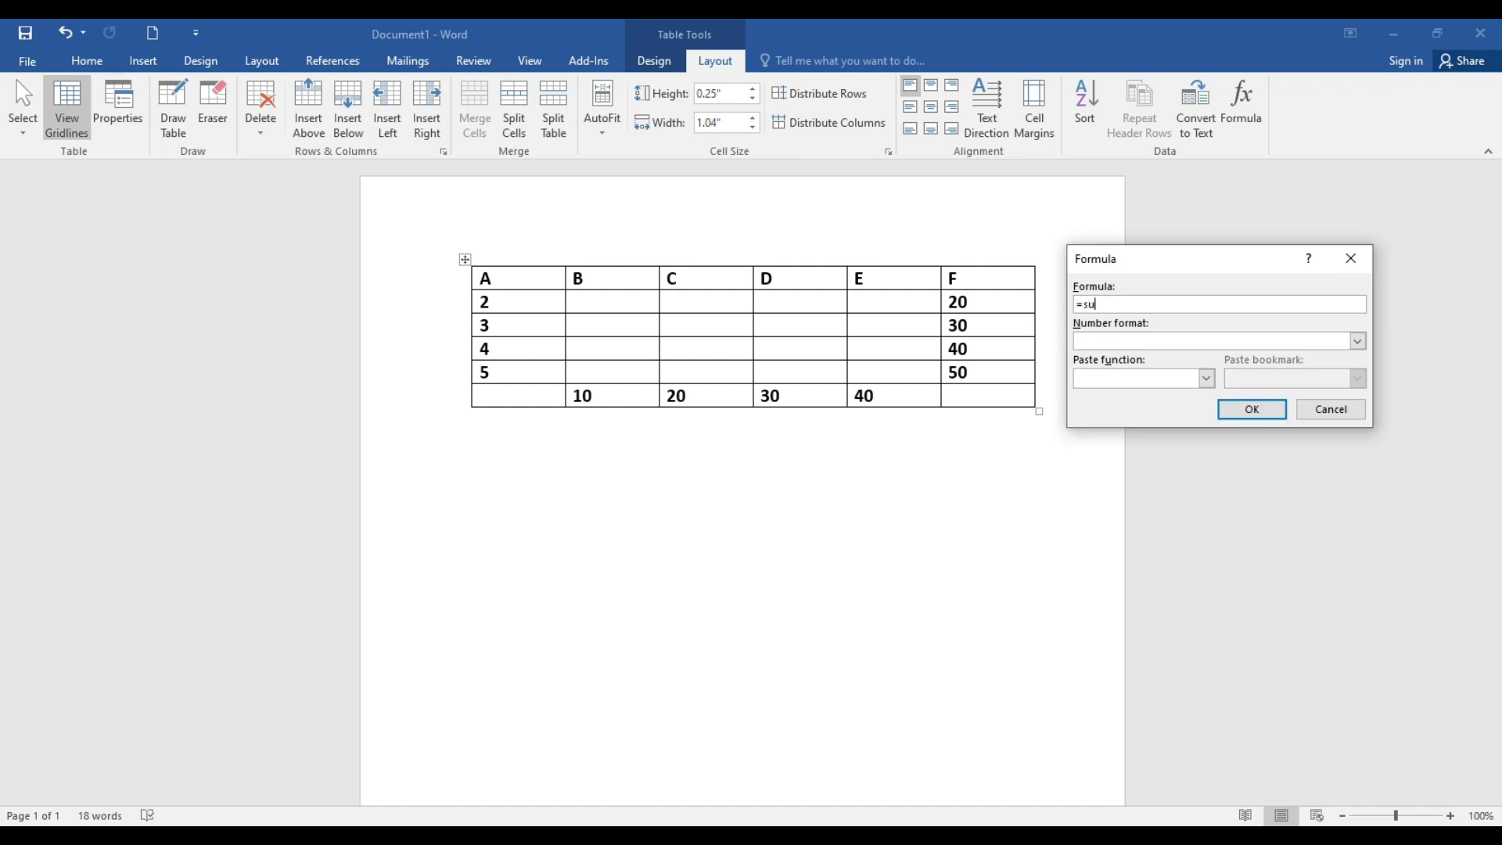
pyautogui.write('m(')
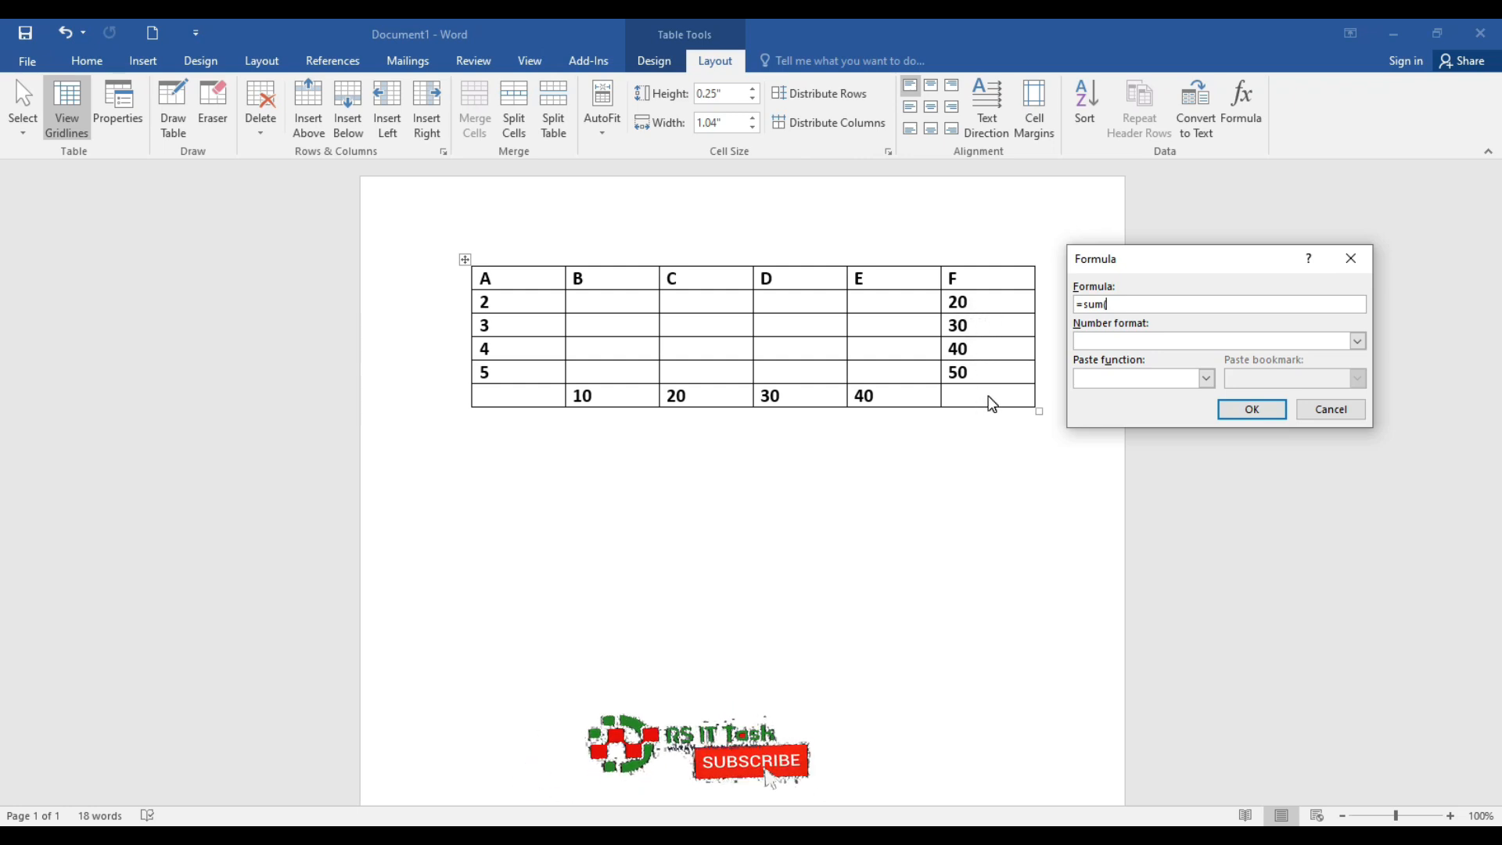
pyautogui.write('a')
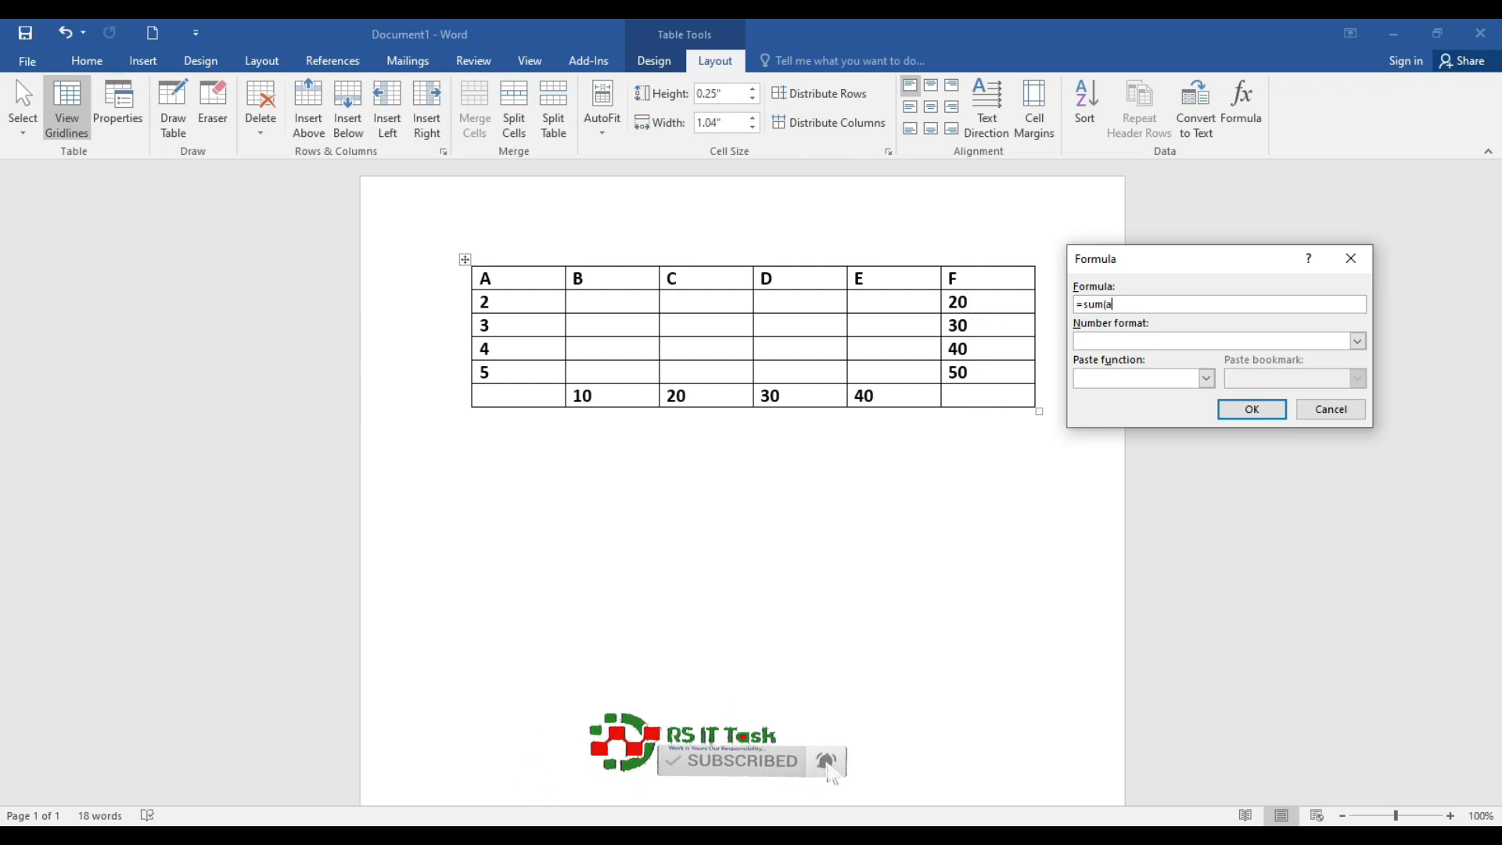
pyautogui.write('bove)')
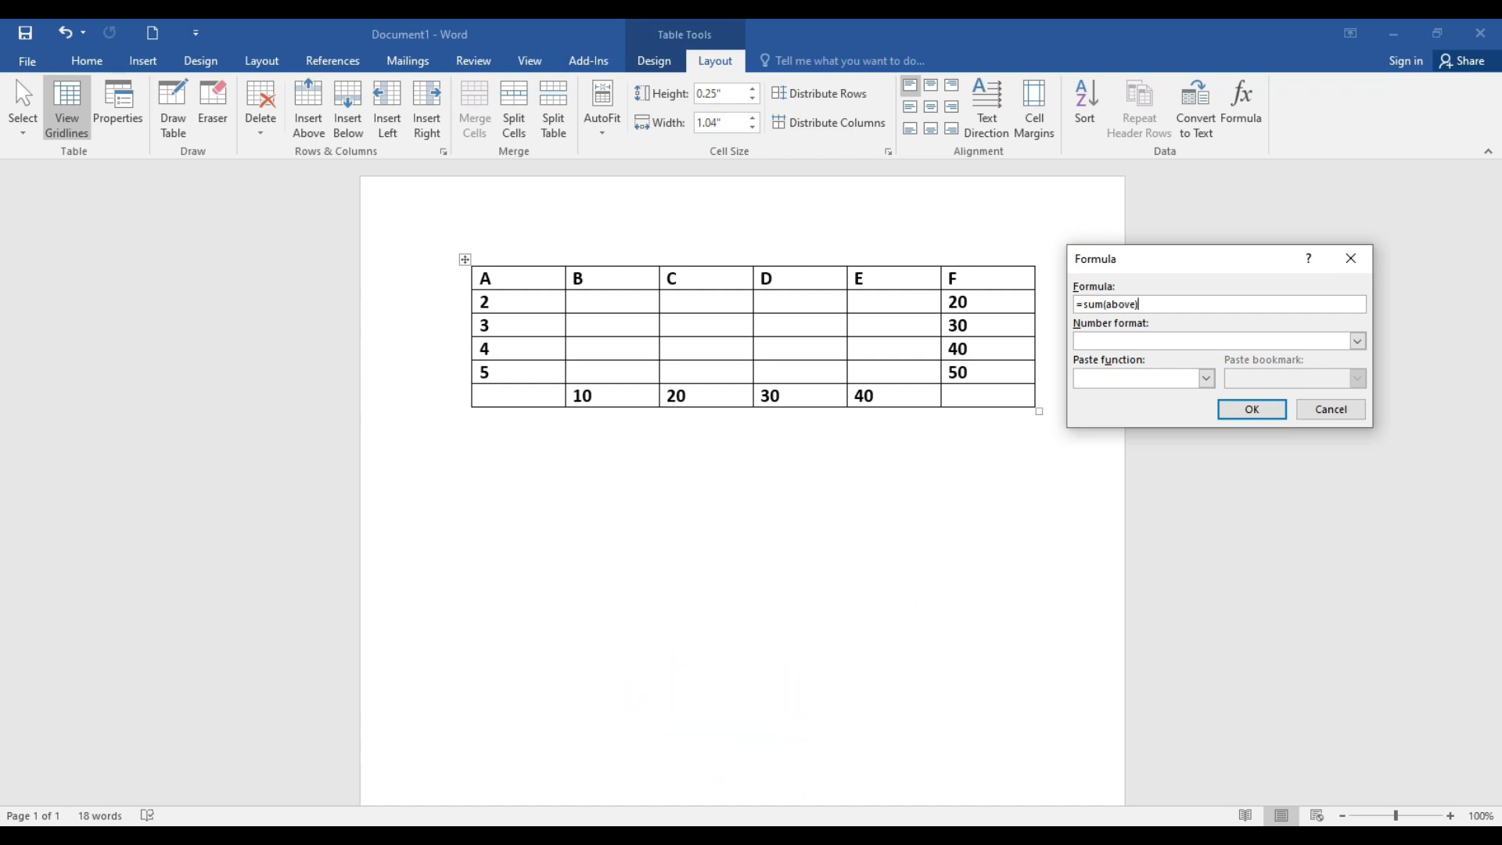
pyautogui.click(1252, 410)
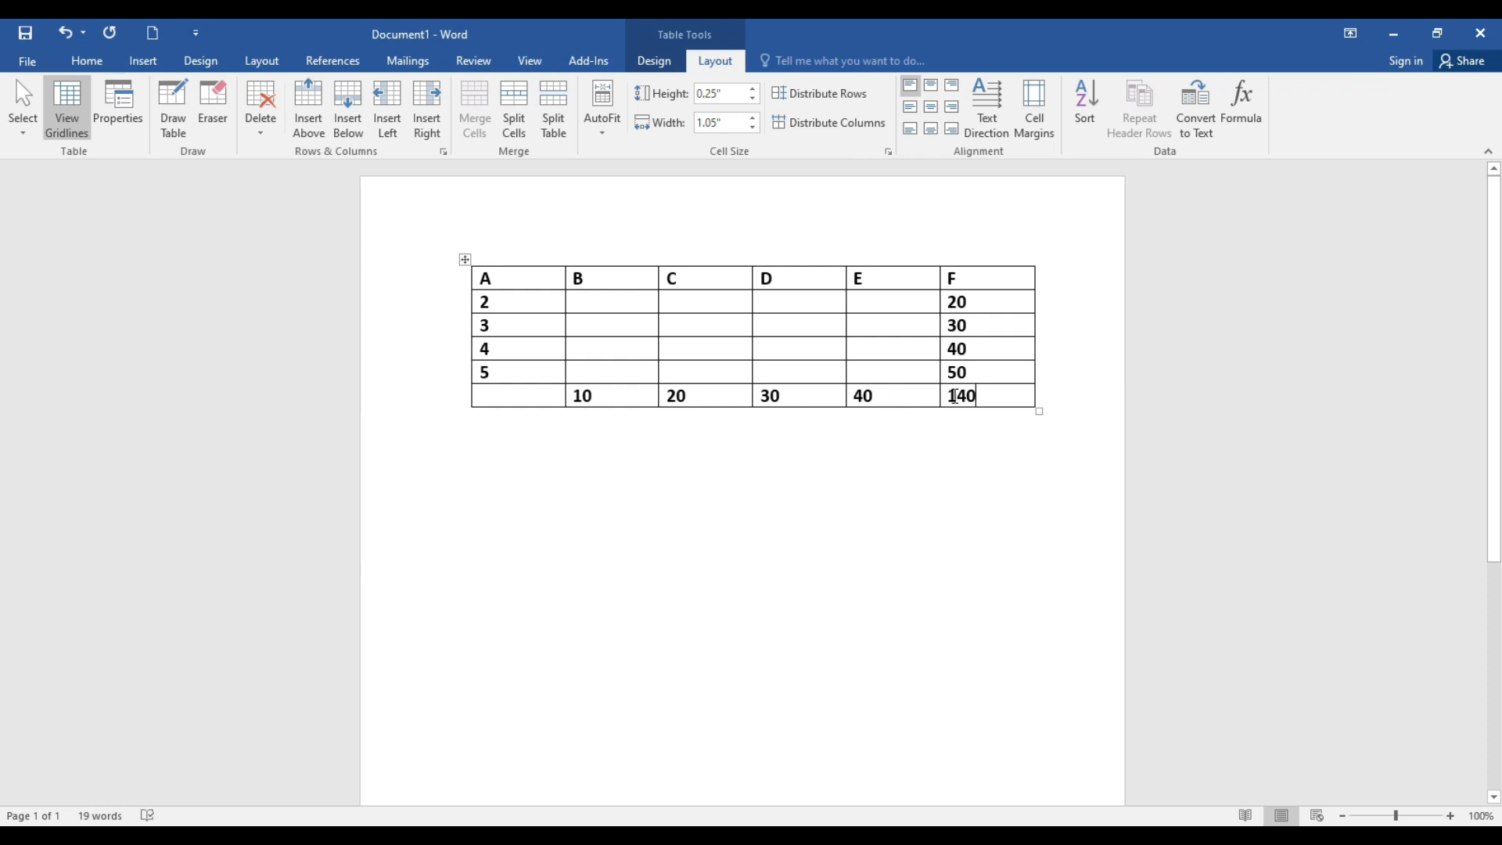
# - Replace the result in column F's bottom cell with the formula =sum(left) to total the last row
pyautogui.press('BackSpace')
pyautogui.press('BackSpace')
pyautogui.press('BackSpace')
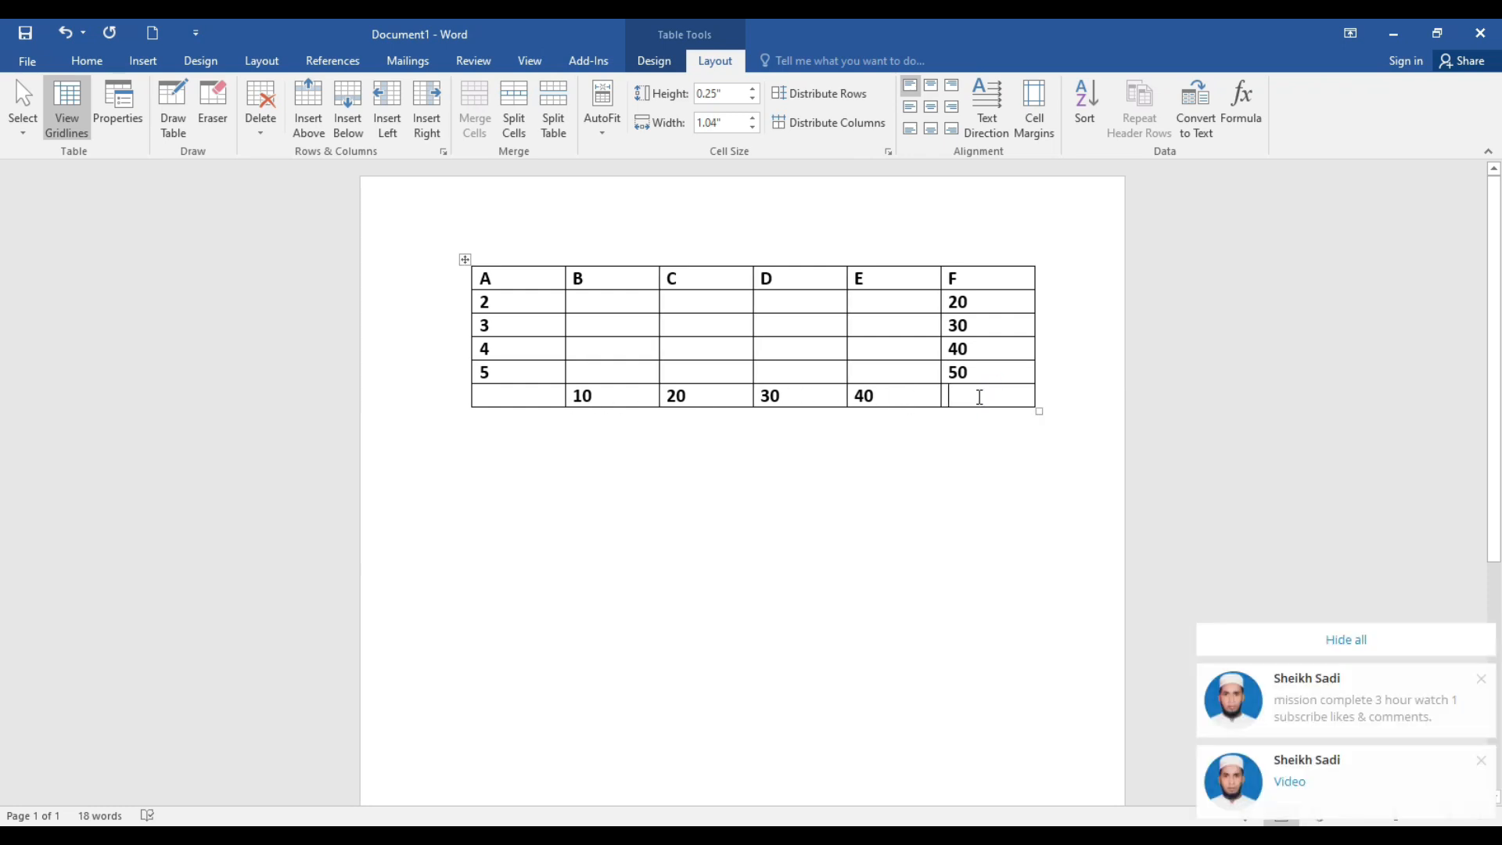
pyautogui.click(1242, 106)
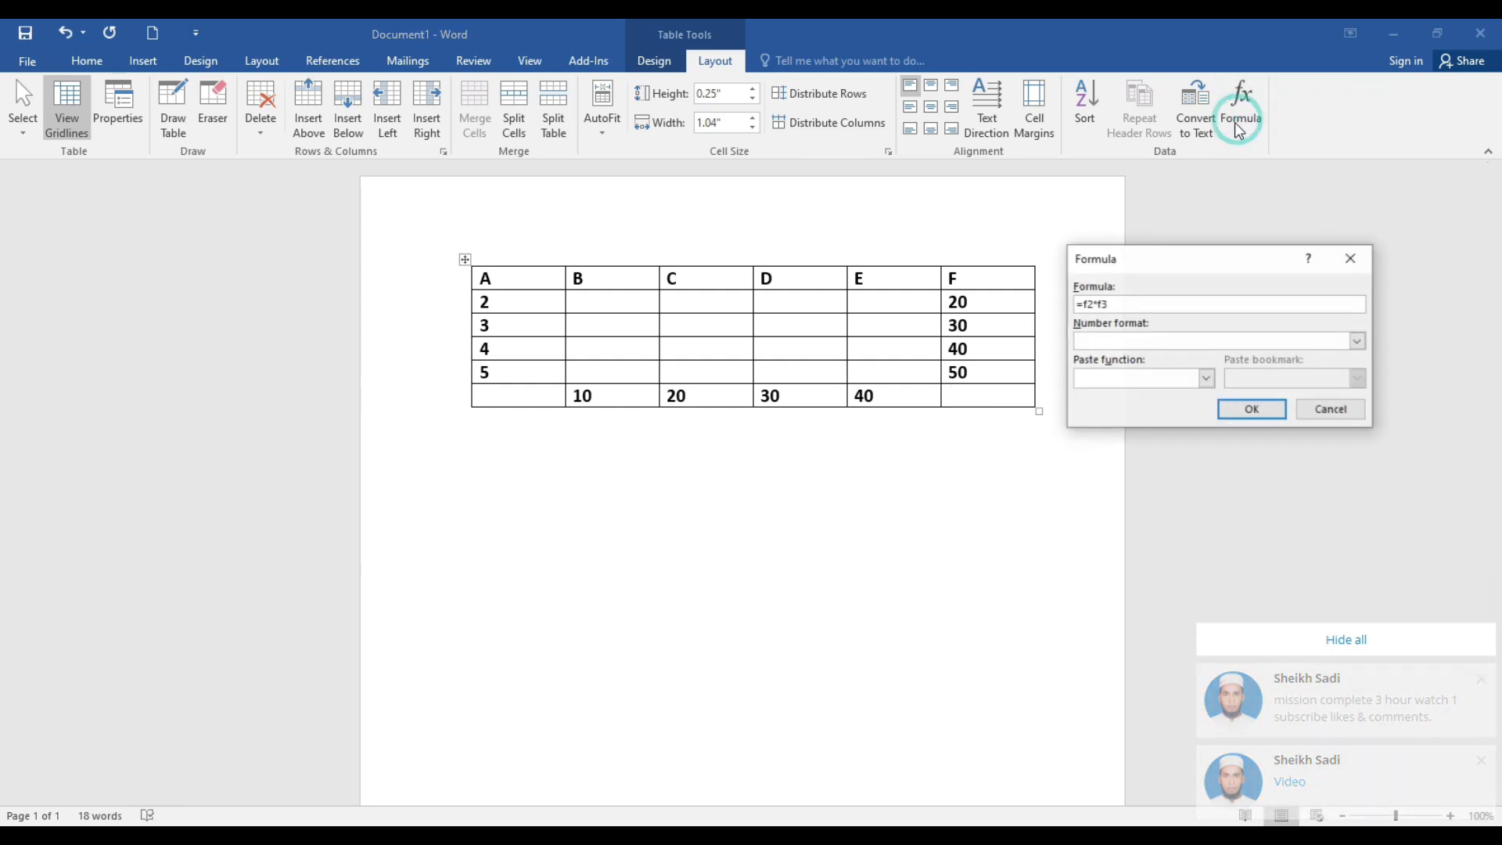
pyautogui.press('BackSpace')
pyautogui.press('BackSpace')
pyautogui.press('BackSpace')
pyautogui.press('BackSpace')
pyautogui.press('BackSpace')
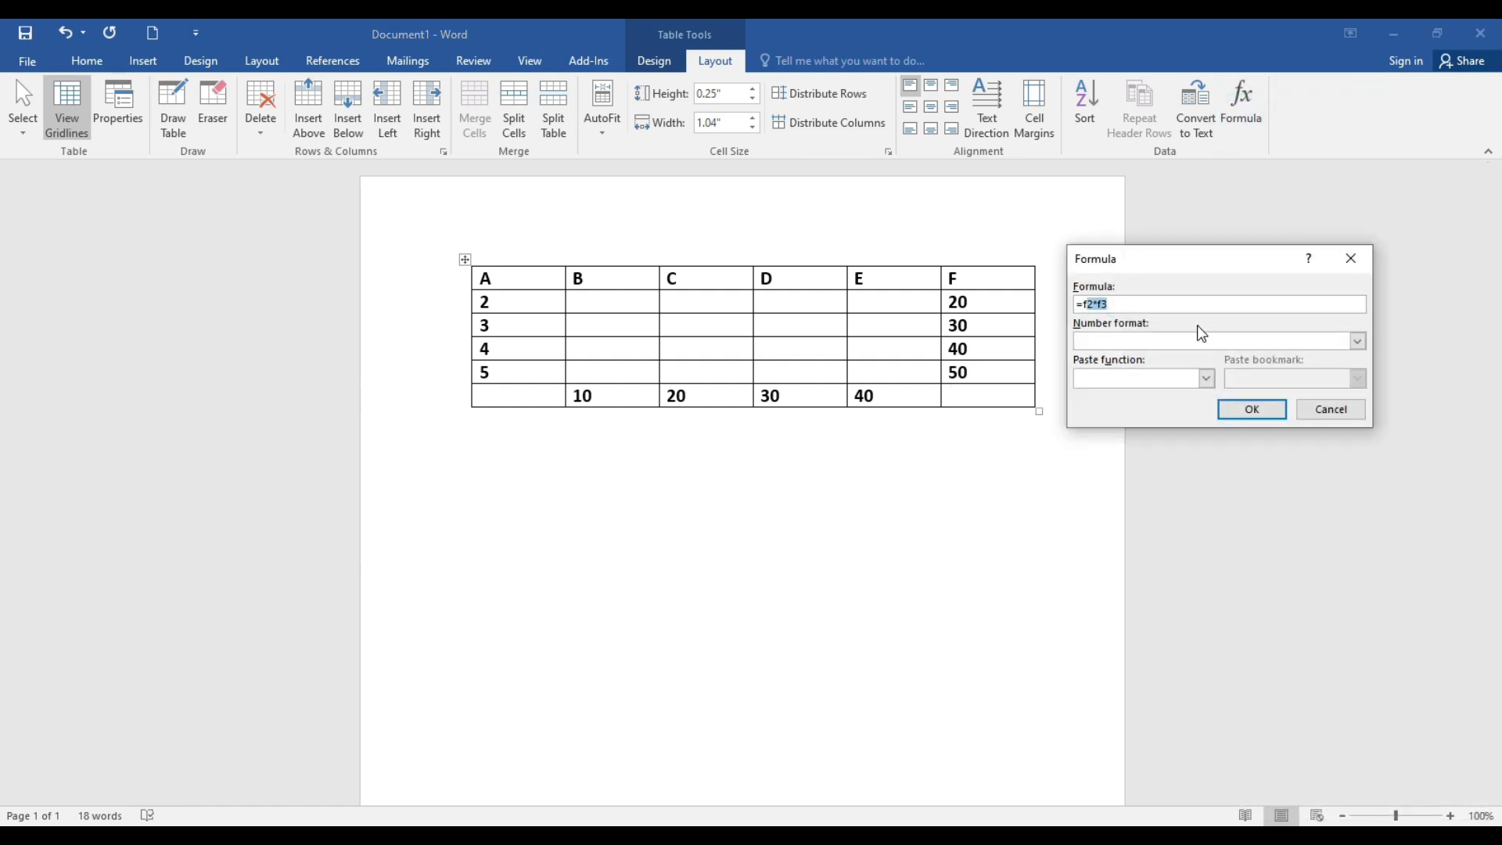
pyautogui.write('sum(left')
pyautogui.click(1252, 411)
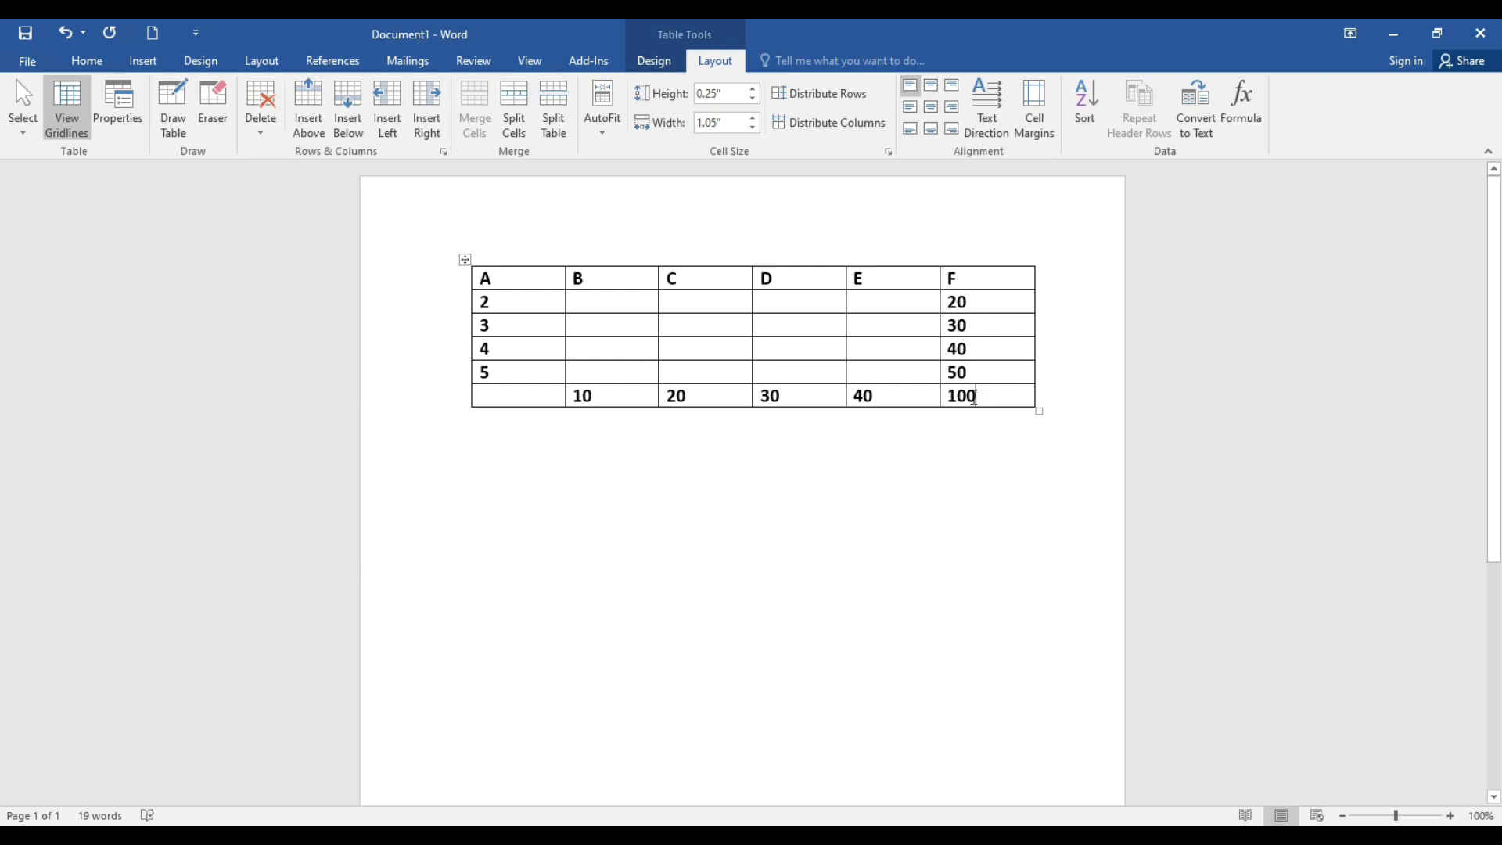
# - Insert the formula =f2*f3 in the second-row cell of column D
pyautogui.click(807, 331)
pyautogui.click(834, 308)
pyautogui.click(1243, 109)
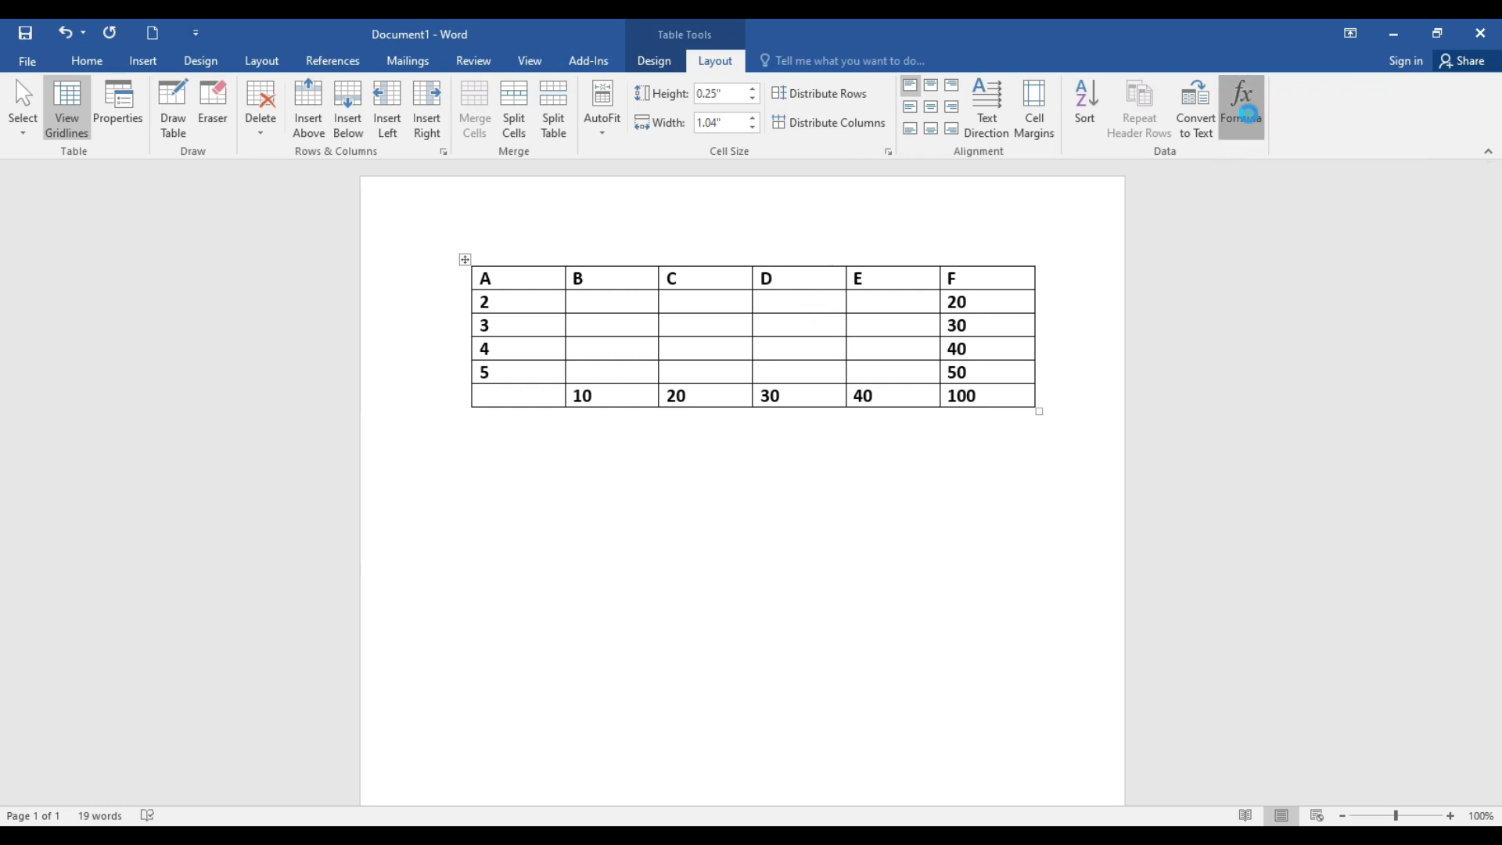
pyautogui.moveTo(1141, 305); pyautogui.dragTo(1092, 306)
pyautogui.press('BackSpace')
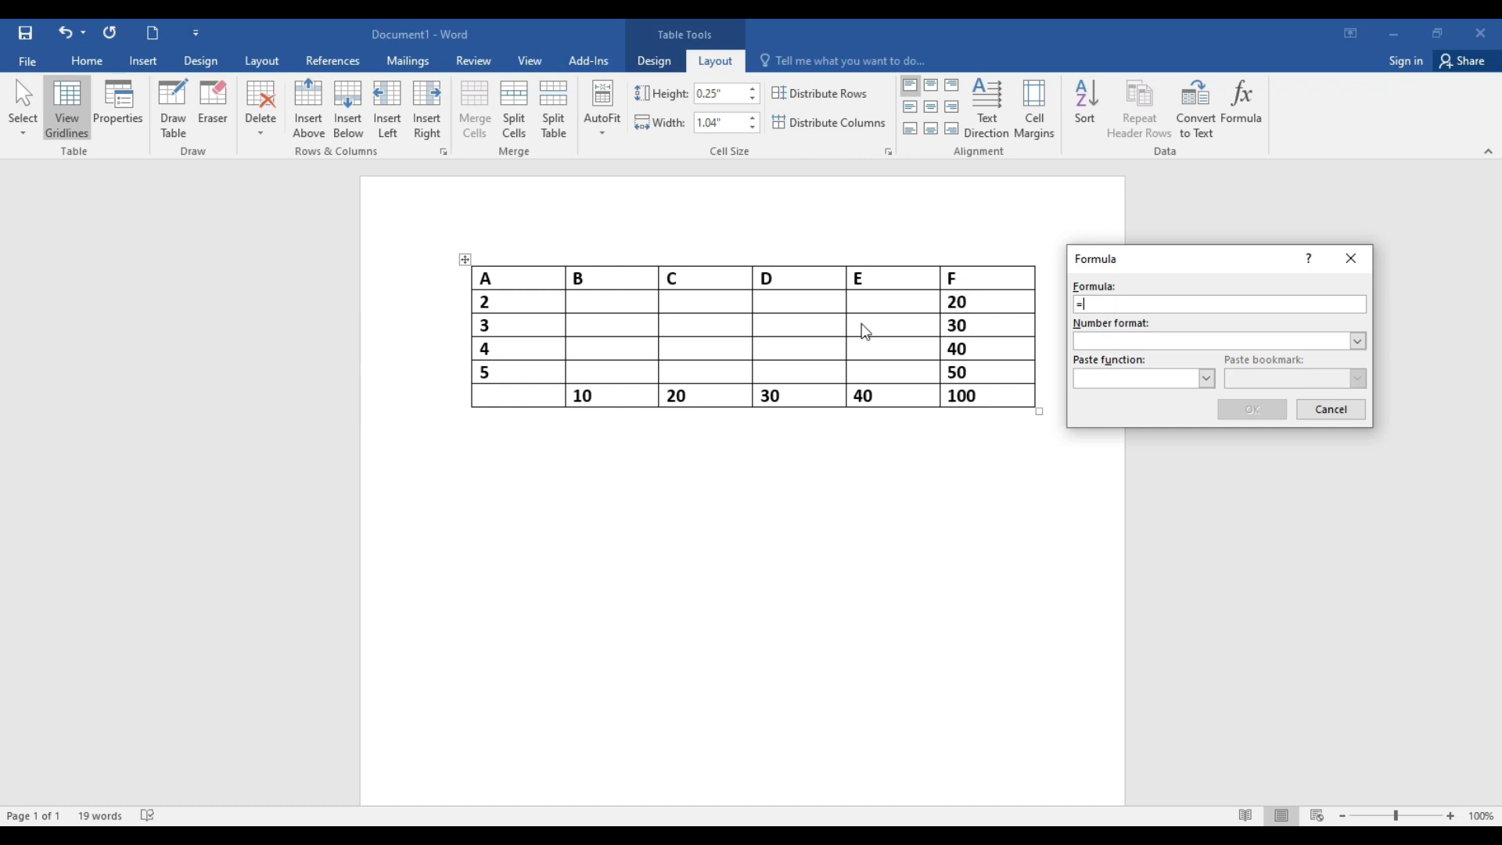
pyautogui.write('f2')
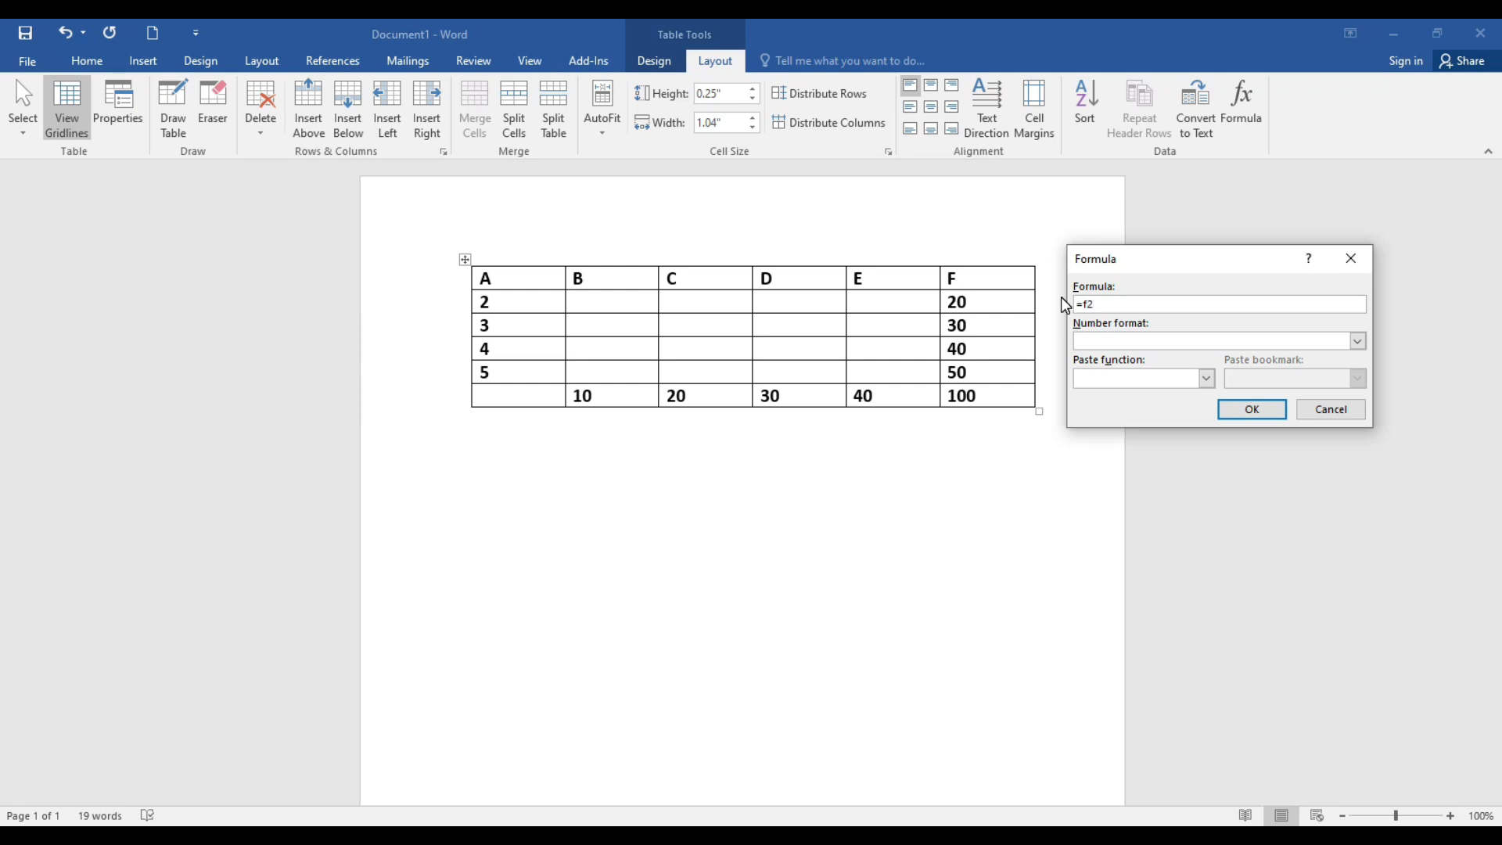
pyautogui.write('*')
pyautogui.write('f3')
pyautogui.click(1261, 414)
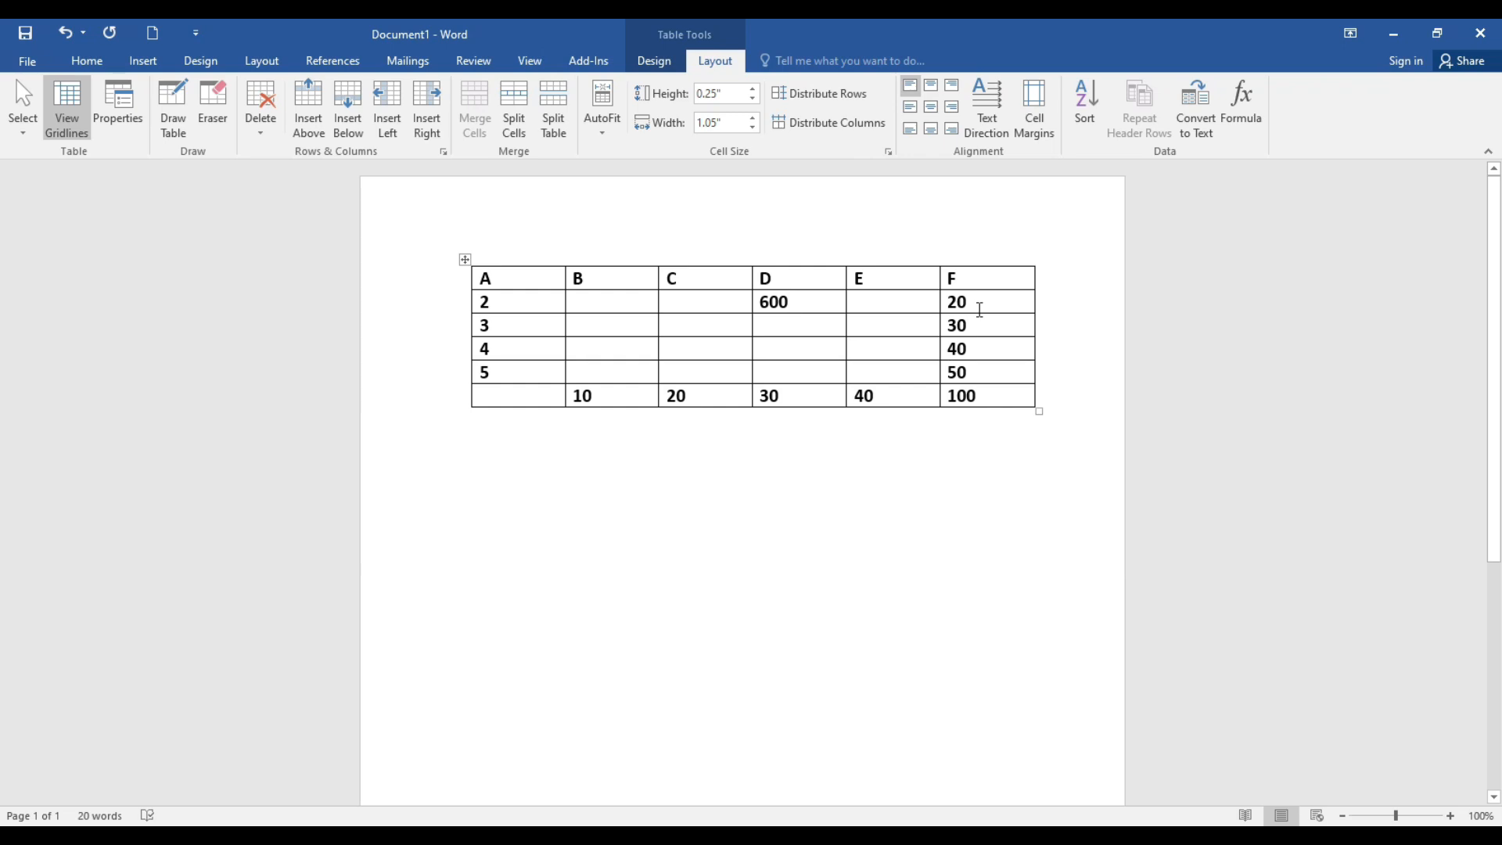
# - Insert the formula =f5-f2 in the second-row cell of column C
pyautogui.click(707, 304)
pyautogui.click(1247, 107)
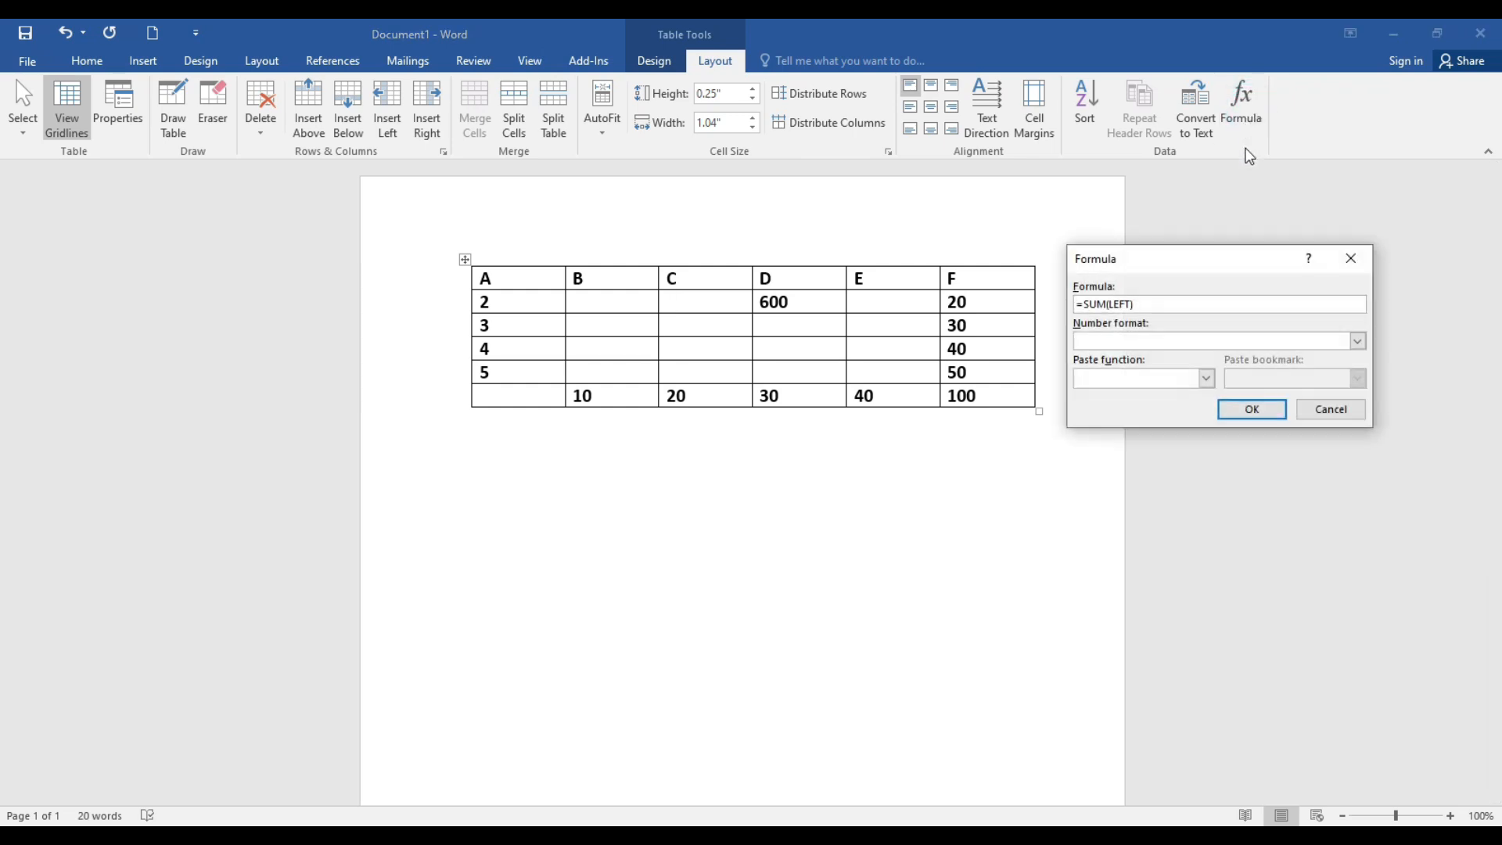
pyautogui.moveTo(1150, 305); pyautogui.dragTo(1087, 308)
pyautogui.press('BackSpace')
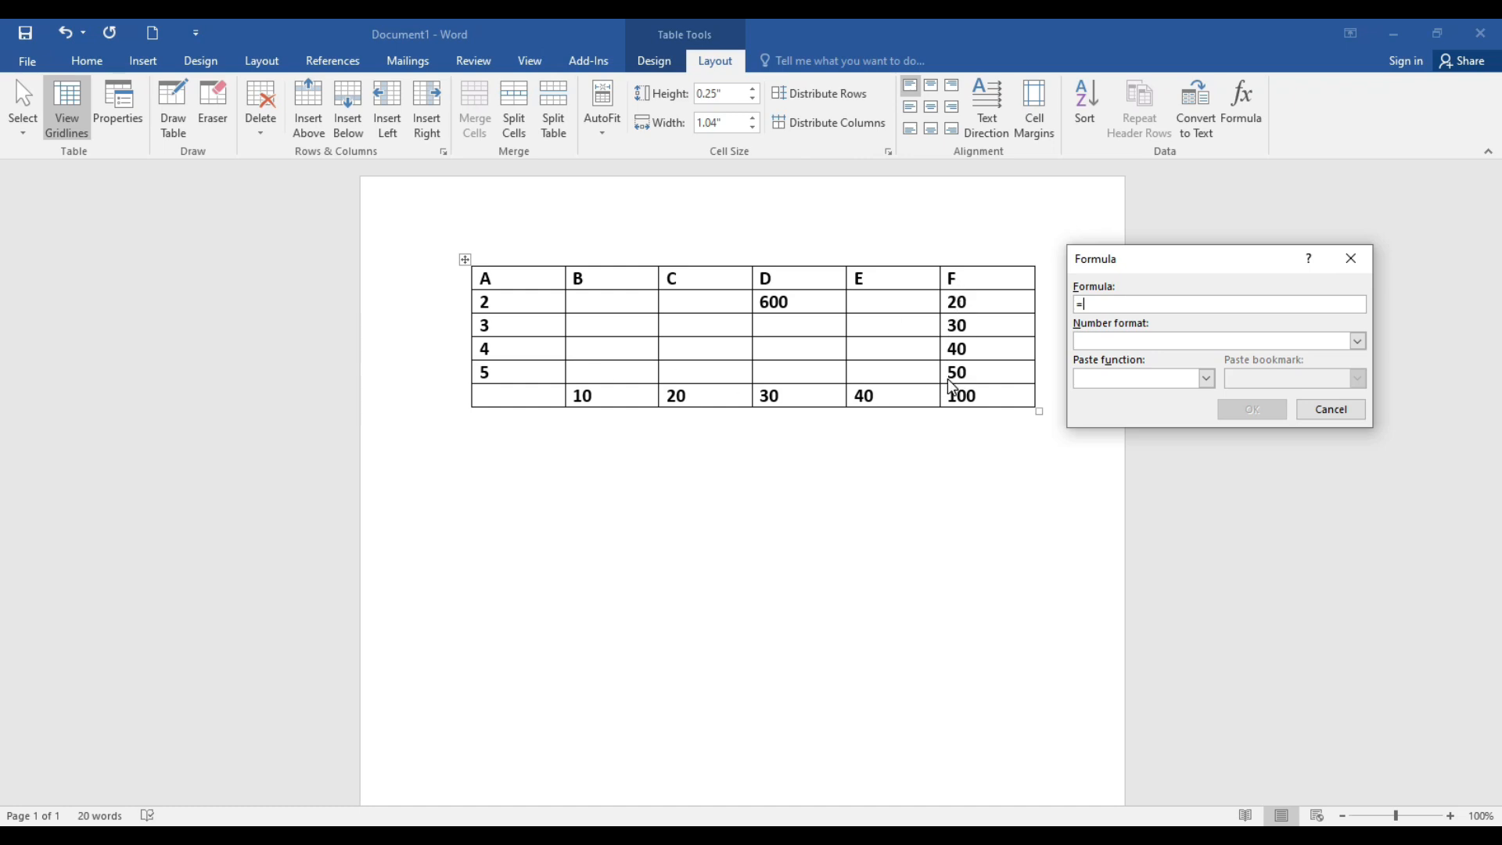
pyautogui.write('f5')
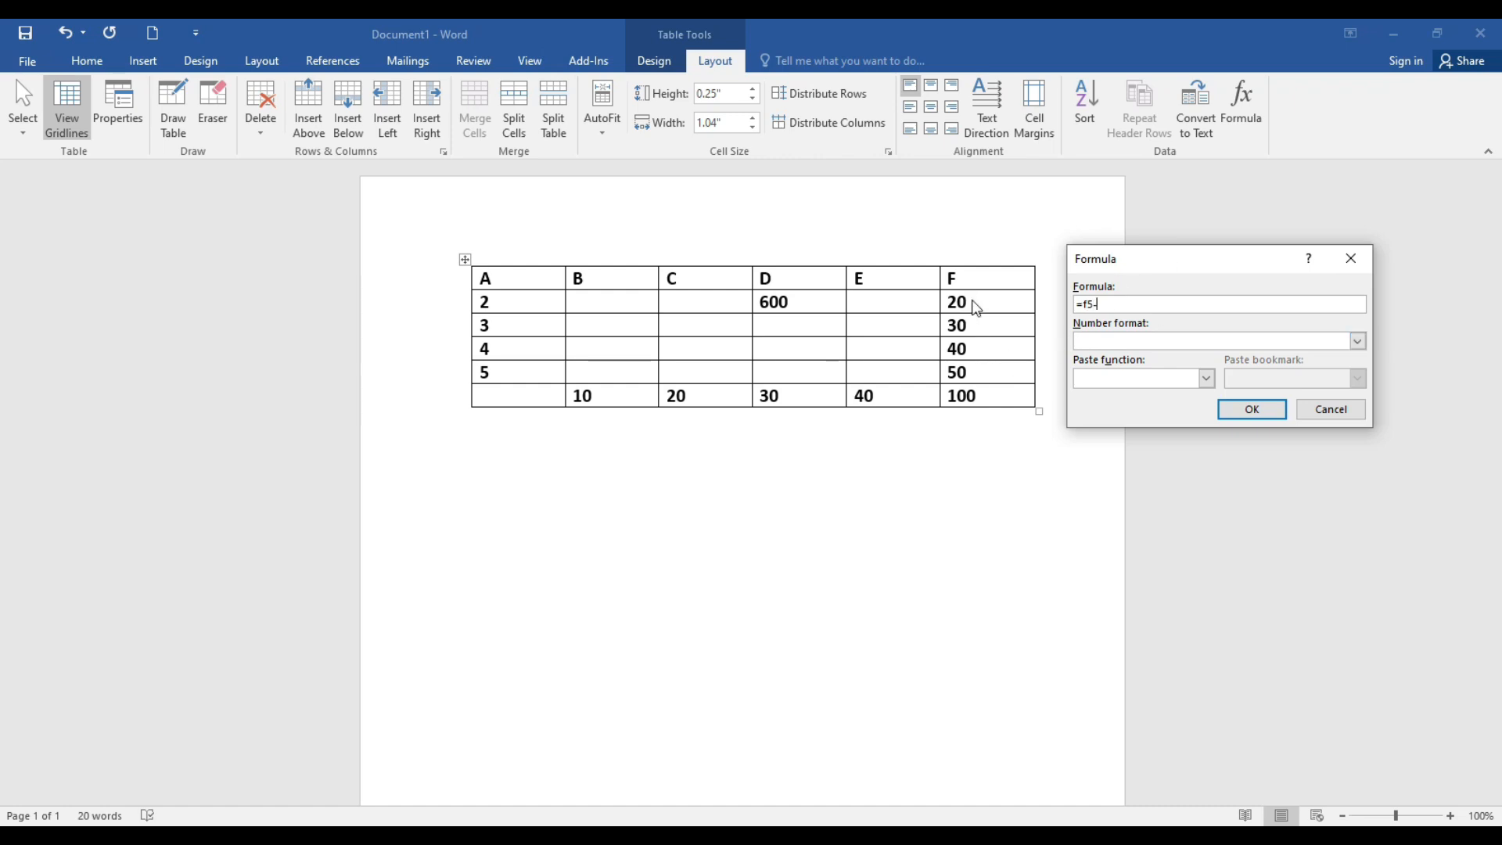
pyautogui.write('-f2')
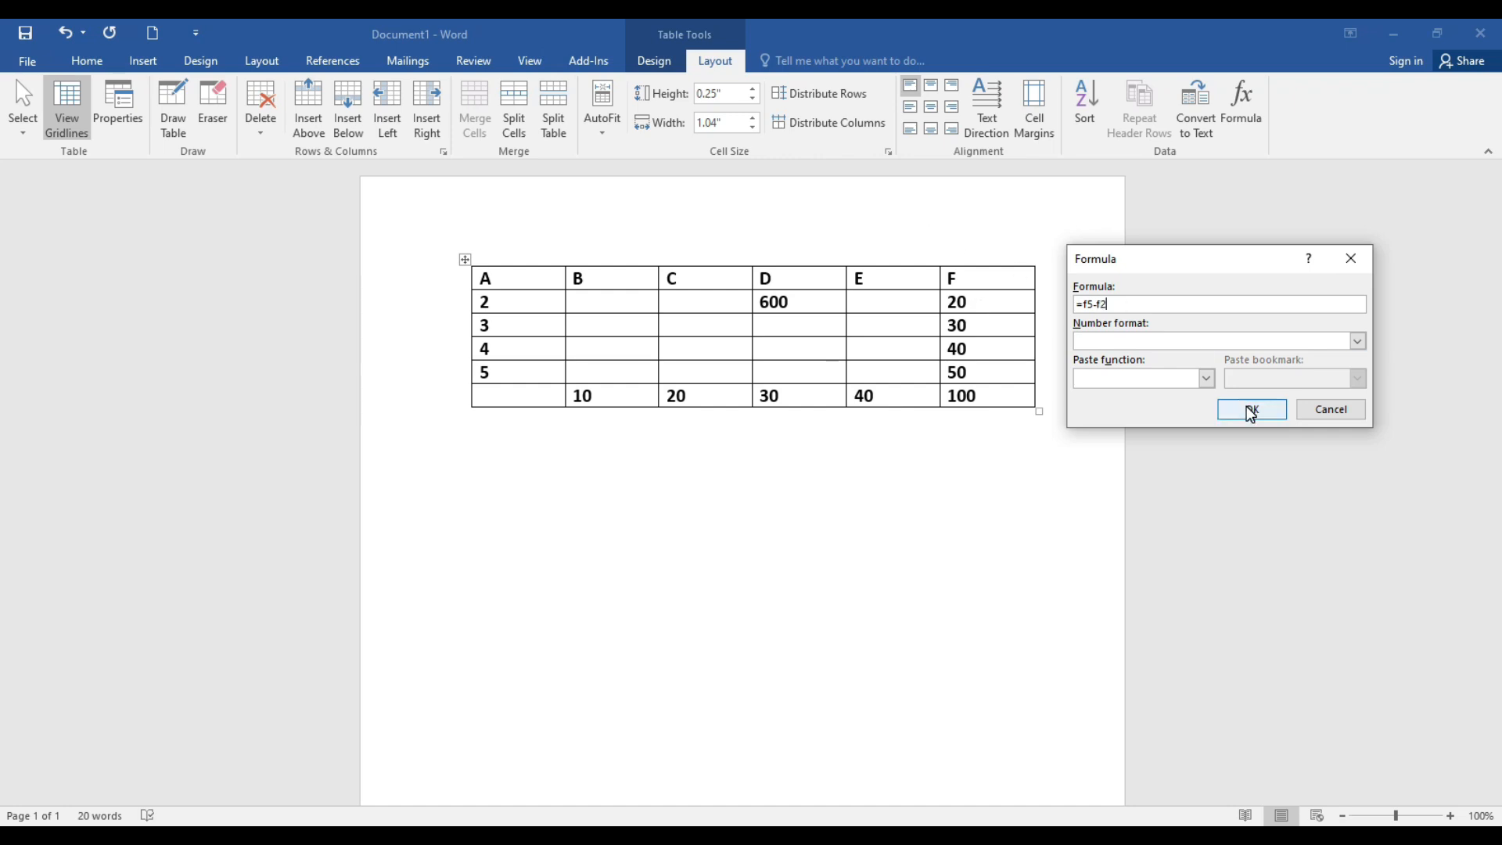
pyautogui.click(1252, 410)
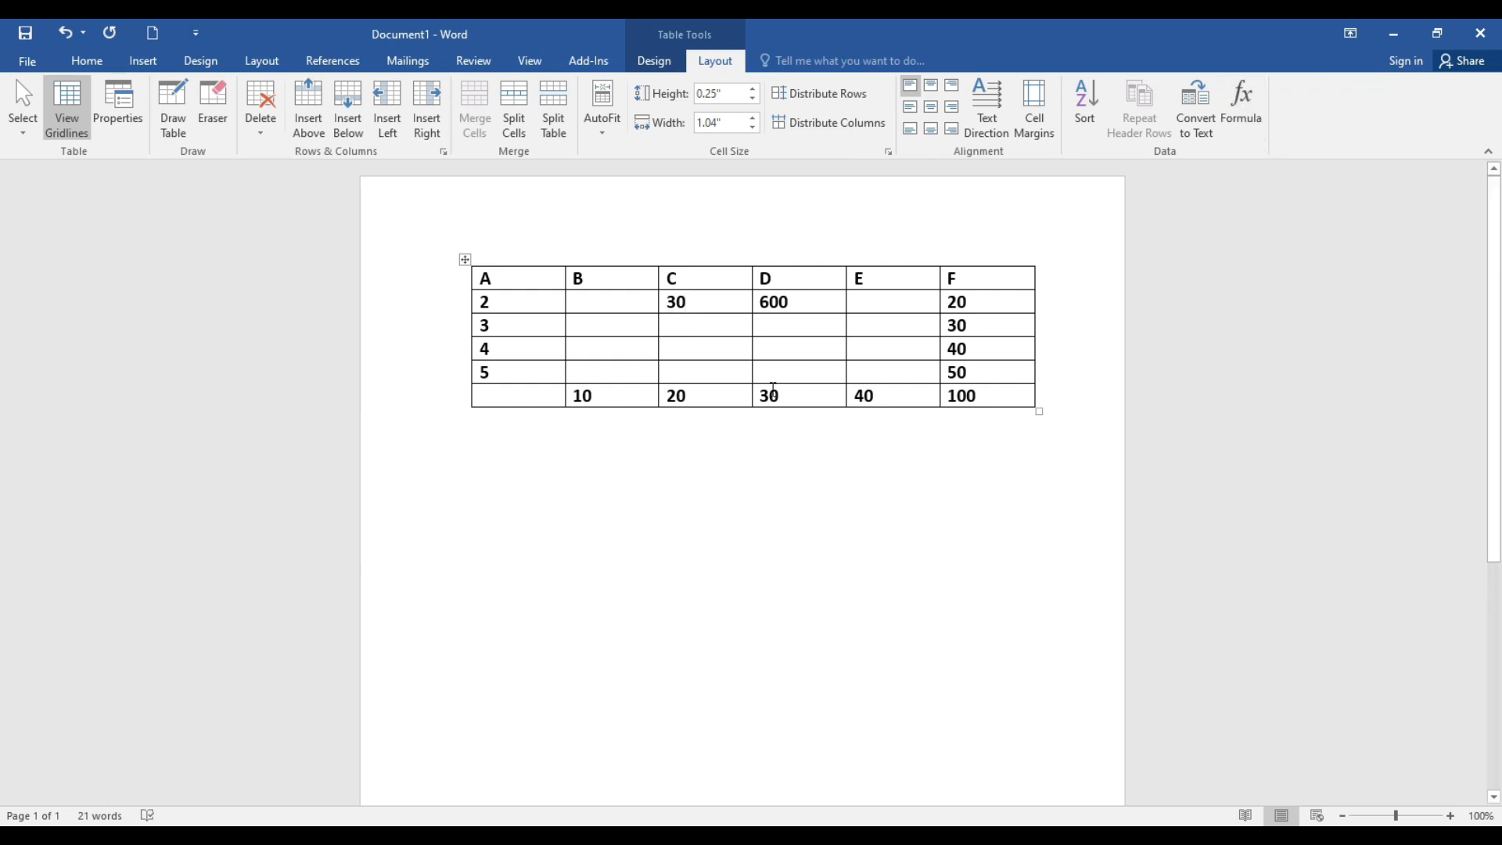
# - Insert the division formula =f3/f2 in the second-row cell of column B
pyautogui.click(601, 300)
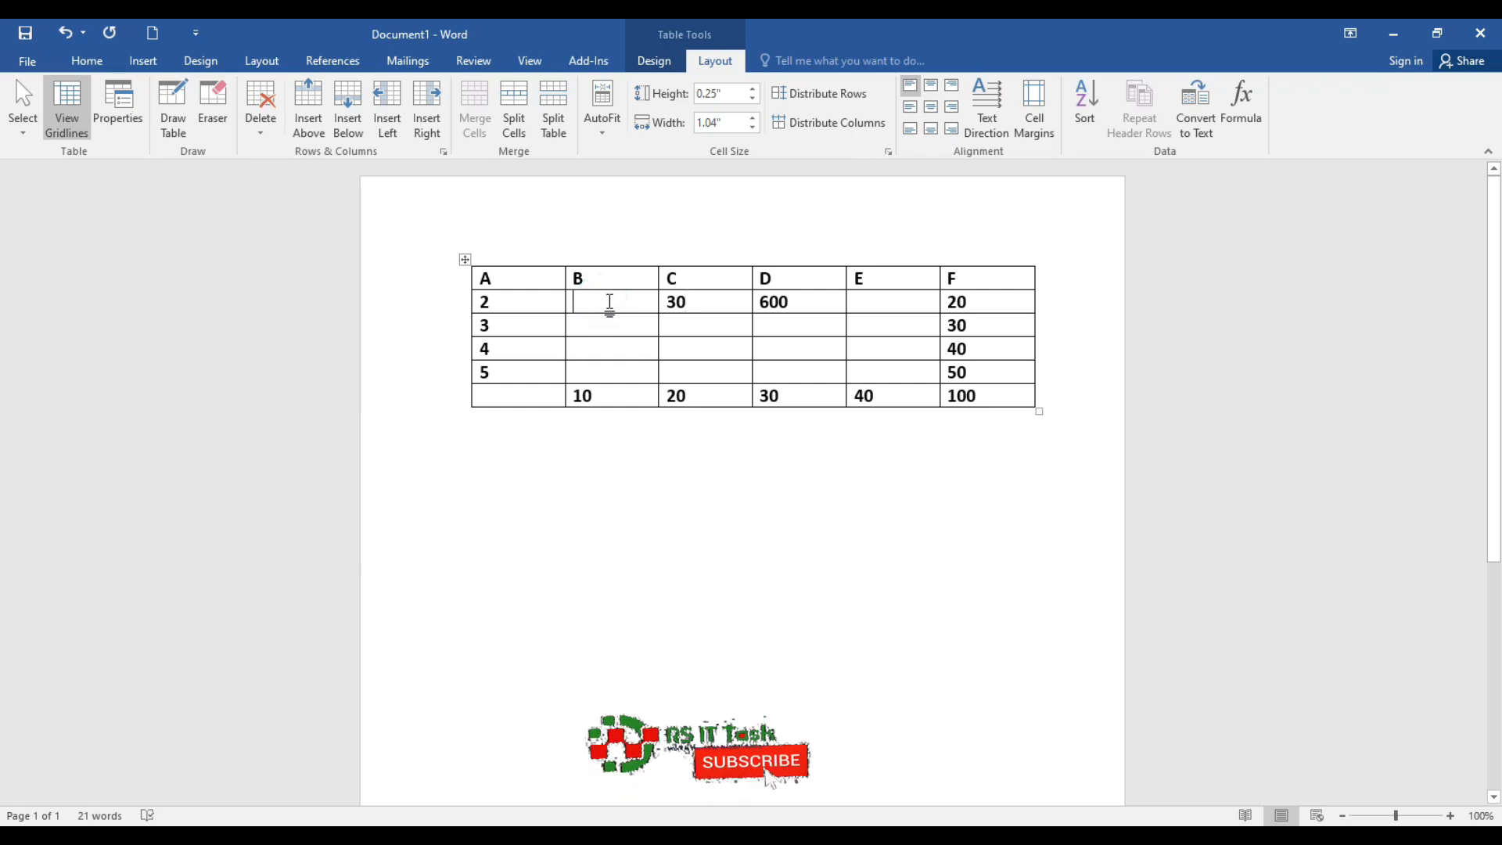
pyautogui.click(1237, 110)
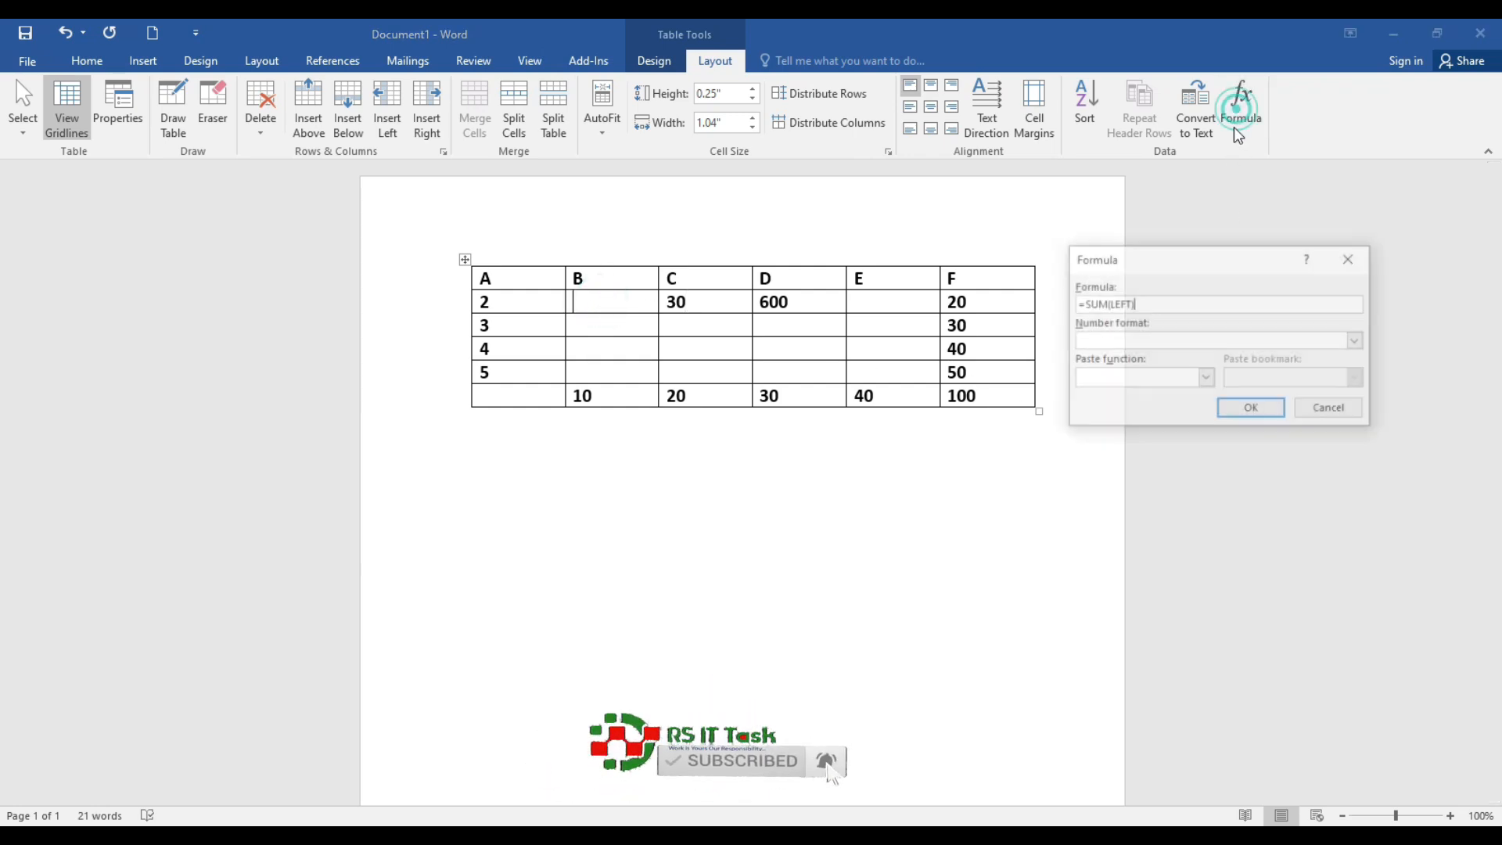
pyautogui.moveTo(1150, 297); pyautogui.dragTo(1083, 304)
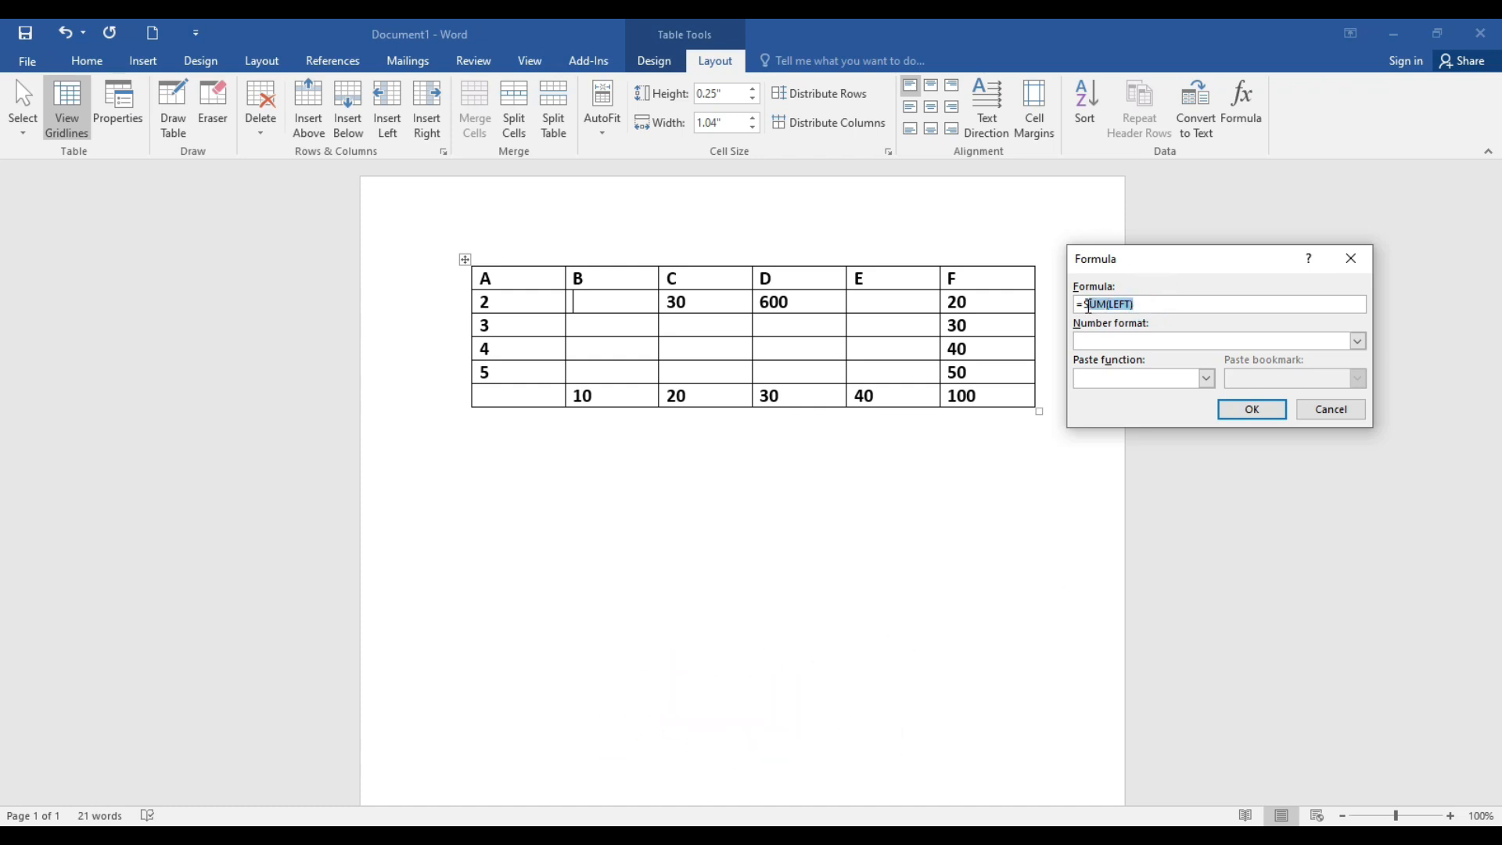
pyautogui.press('BackSpace')
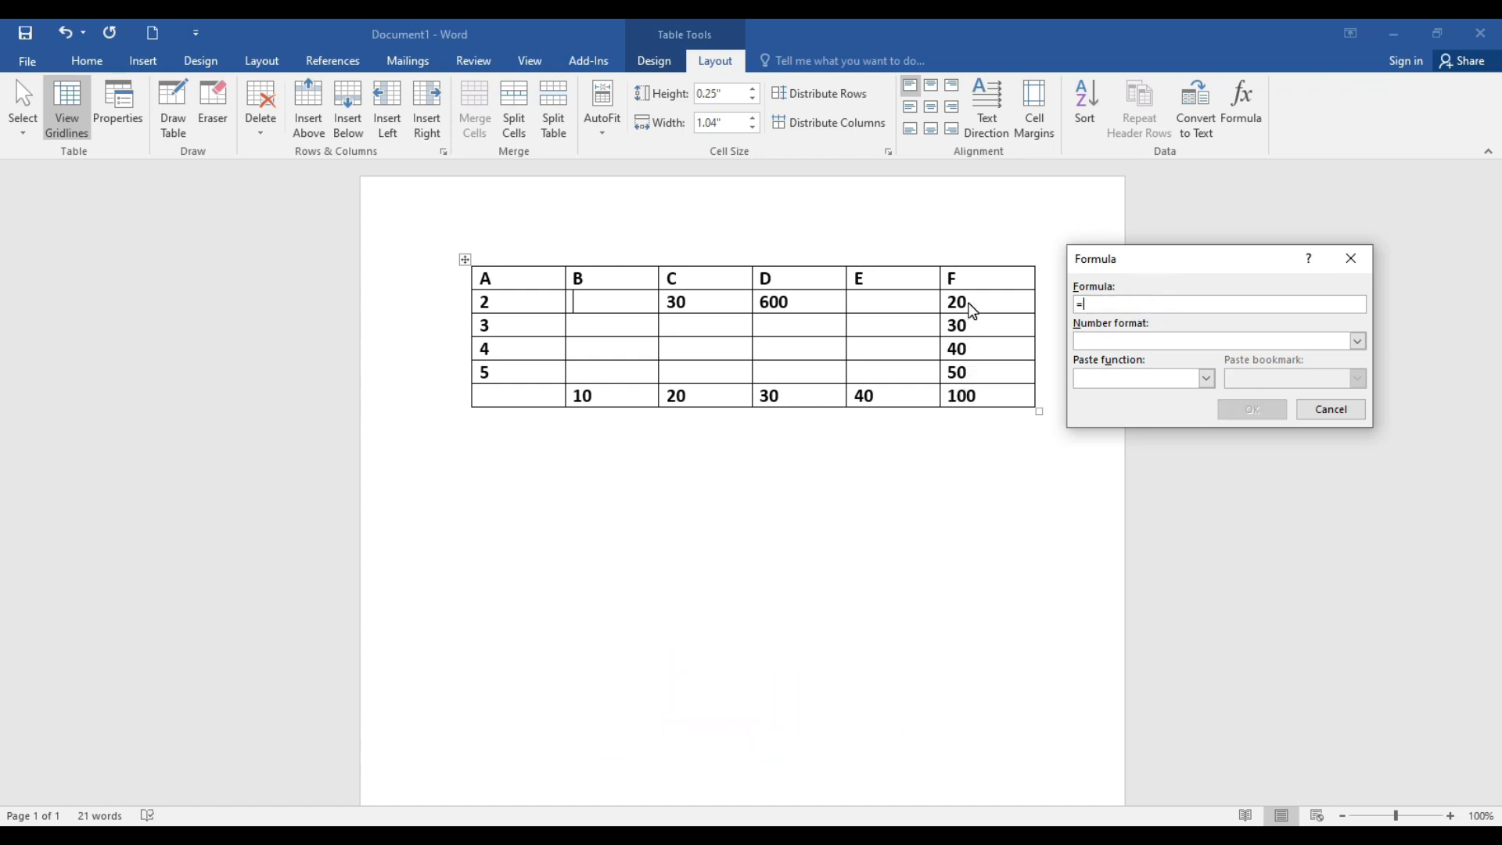
pyautogui.write('f3/')
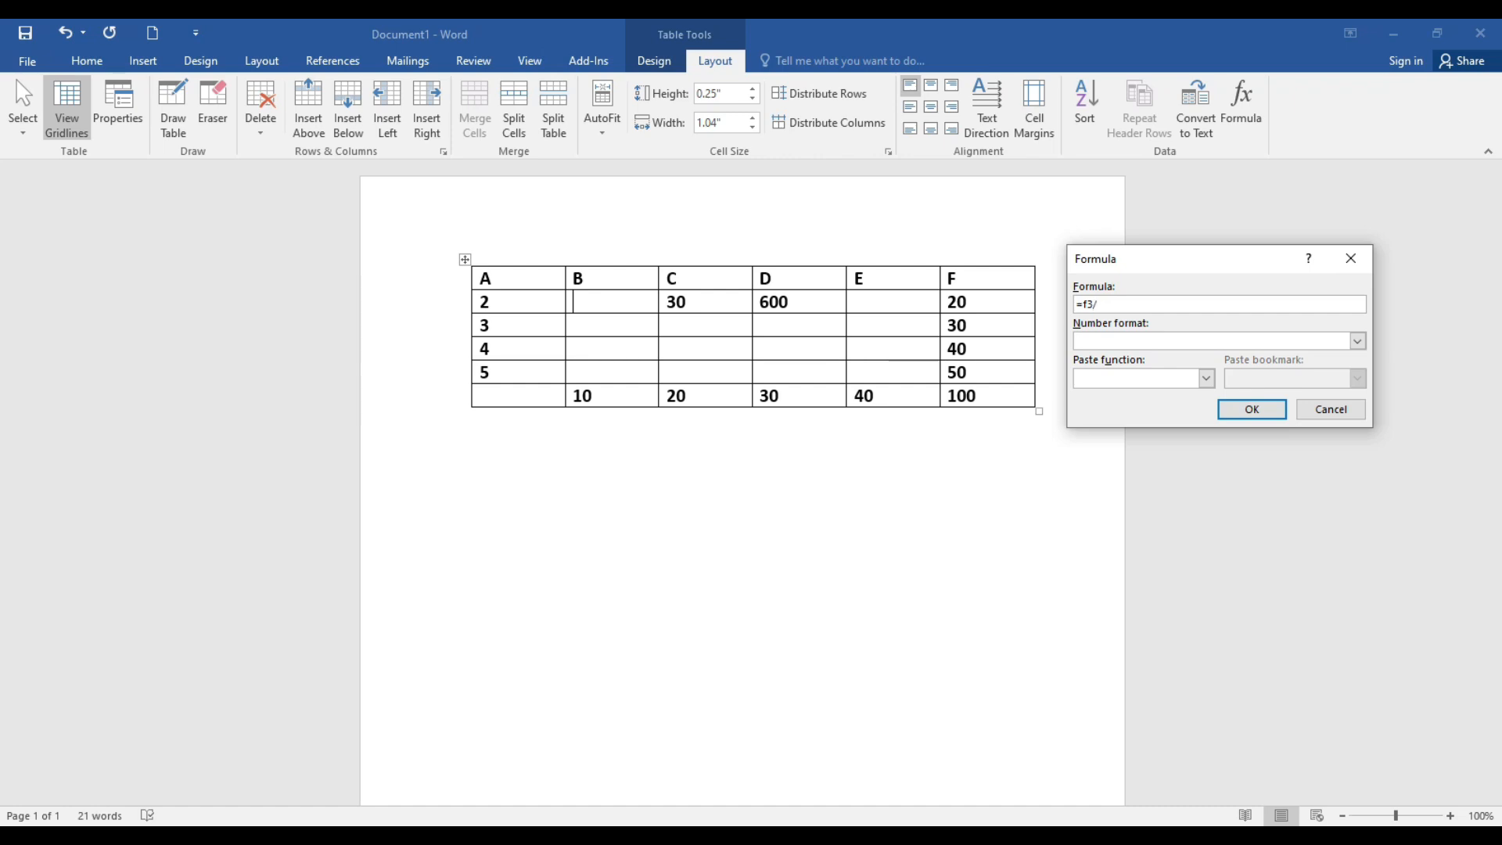
pyautogui.write('2')
pyautogui.click(1251, 409)
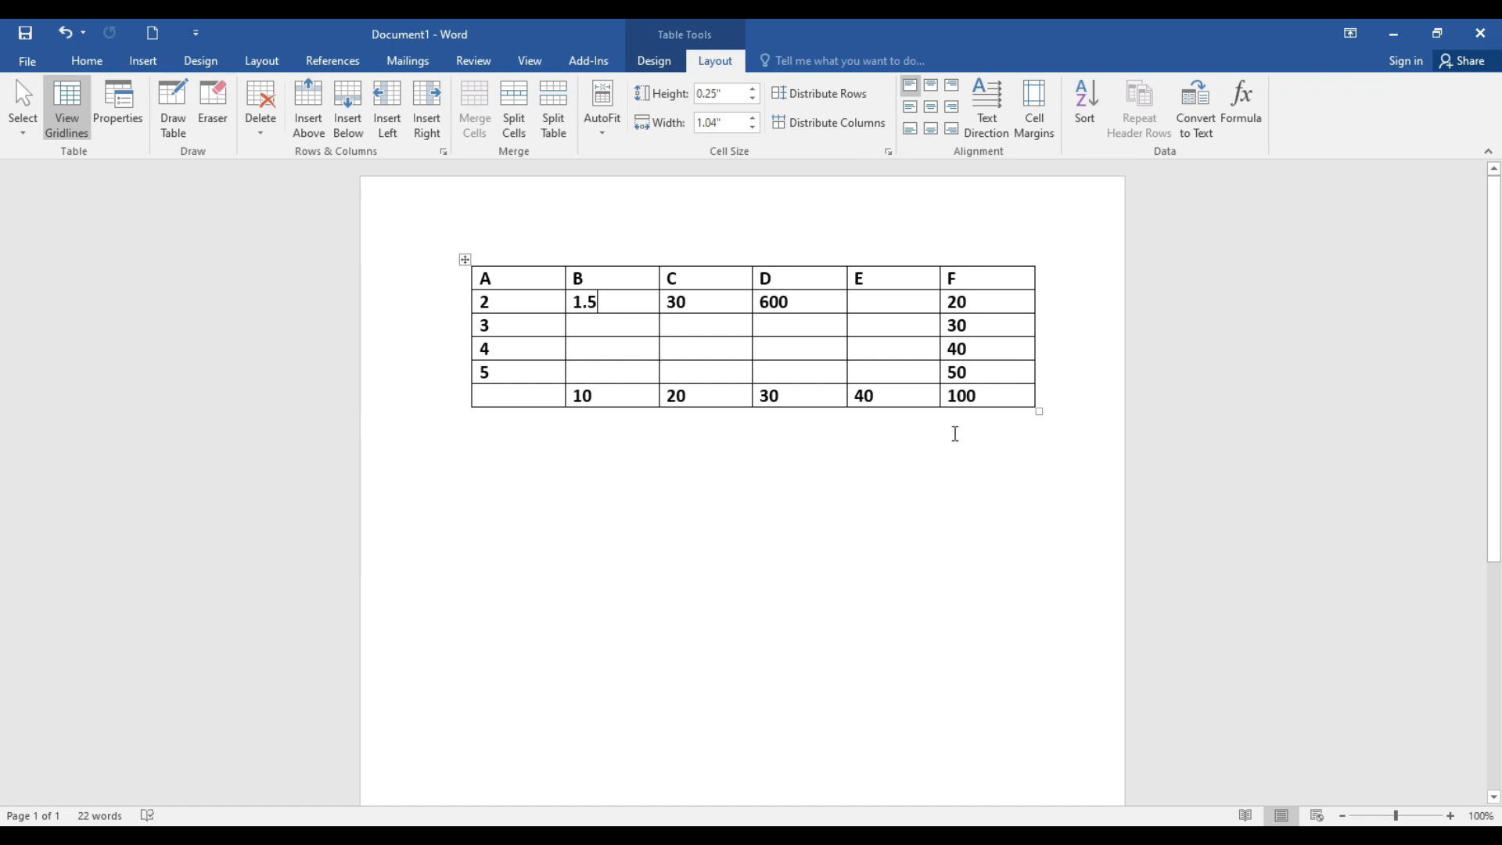
# - Open the Formula dialog and look through the list of functions that can be pasted
pyautogui.hotkey('alt', 'j')
pyautogui.press('l')
pyautogui.press('u')
pyautogui.press('l')
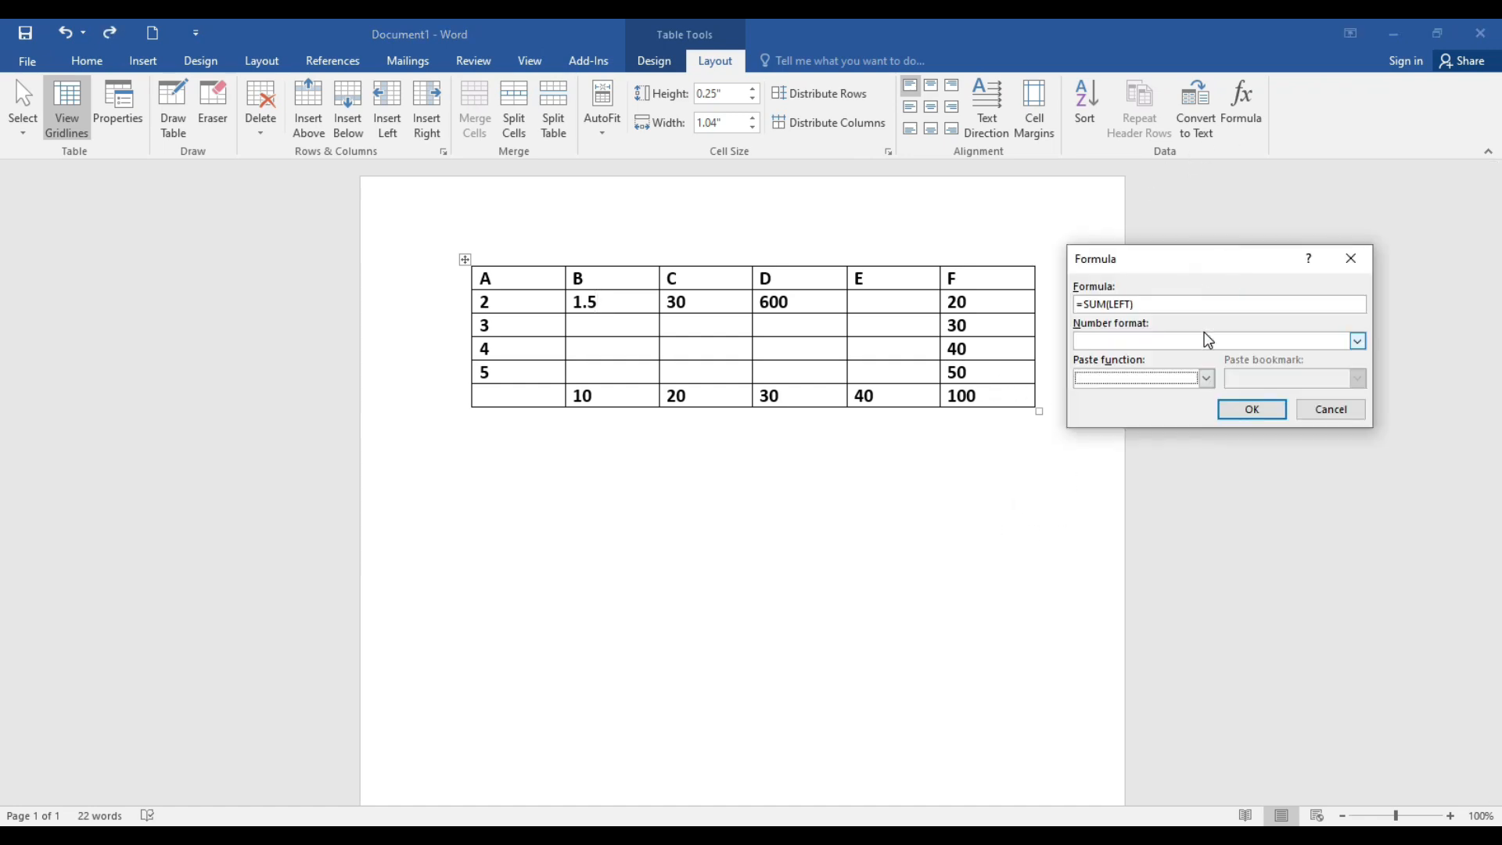
pyautogui.click(1207, 378)
pyautogui.scroll(-2, 1137, 438)
pyautogui.scroll(-2, 1137, 442)
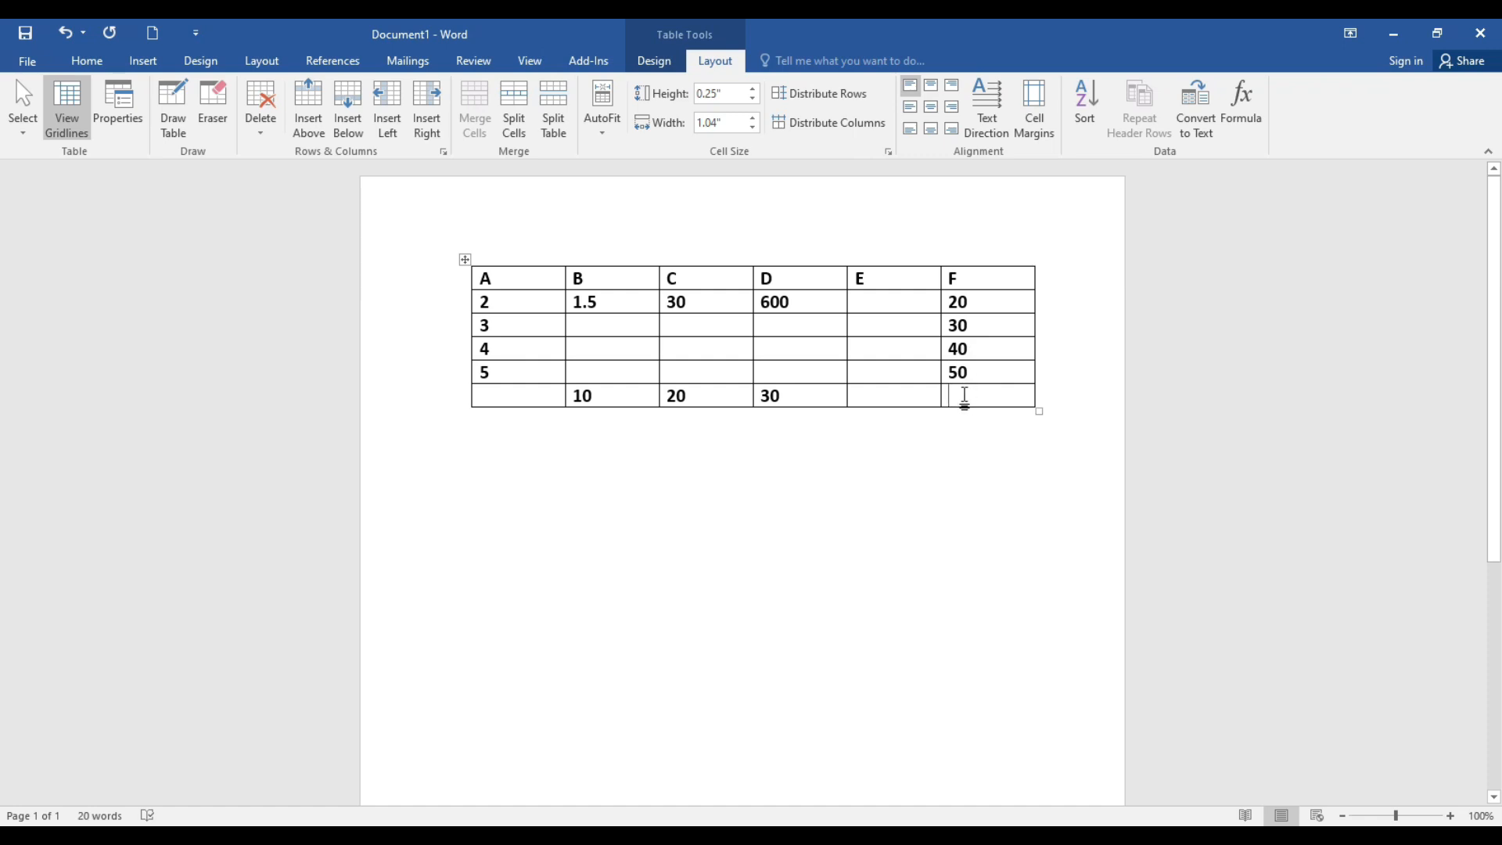
# - Try to get the largest number of column F in its empty bottom cell using the pasted function MAX(above)
pyautogui.click(1247, 114)
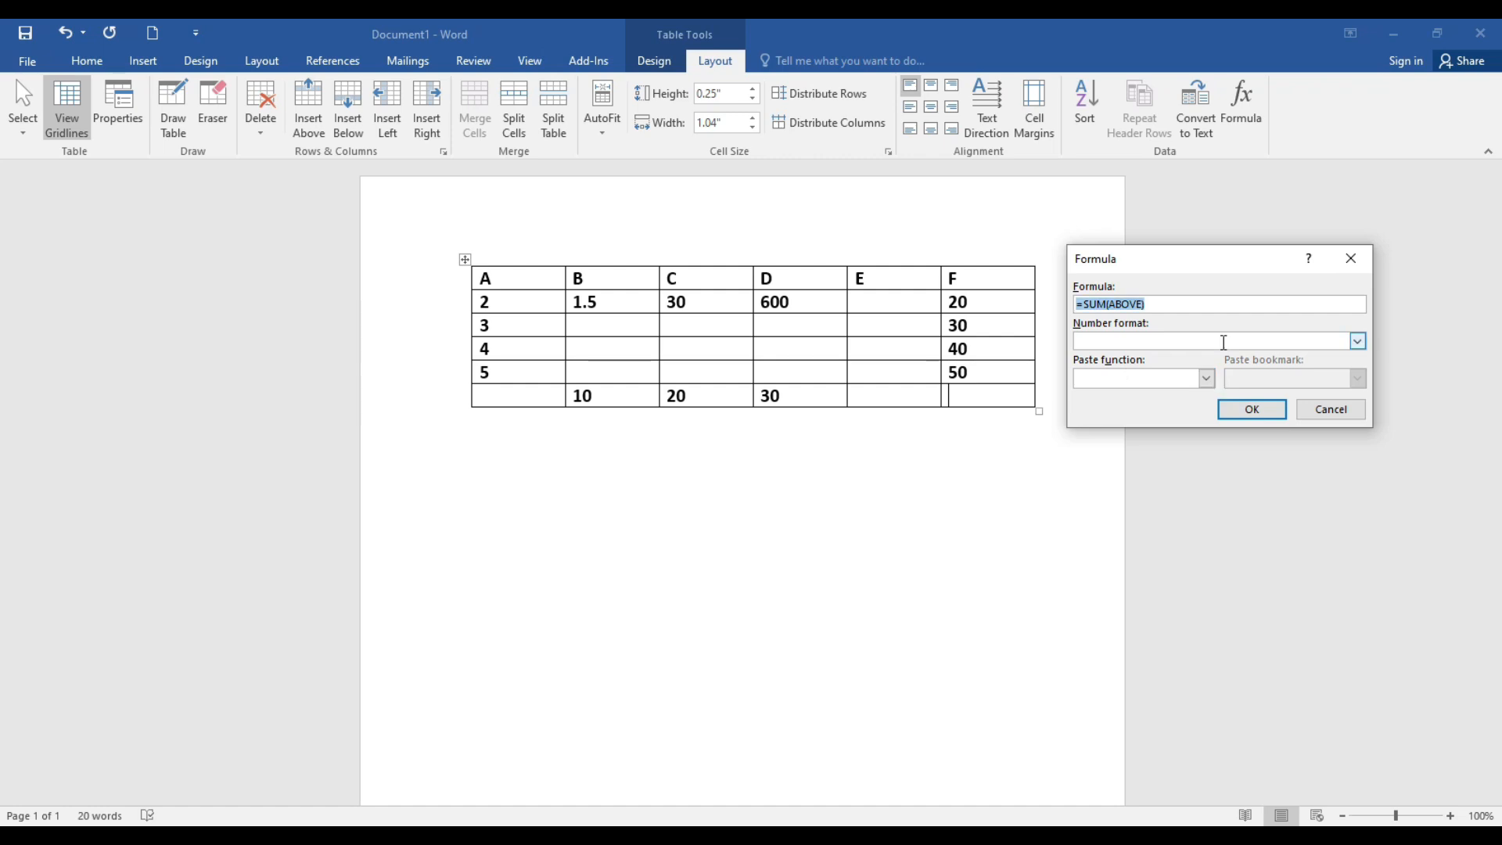
pyautogui.press('BackSpace')
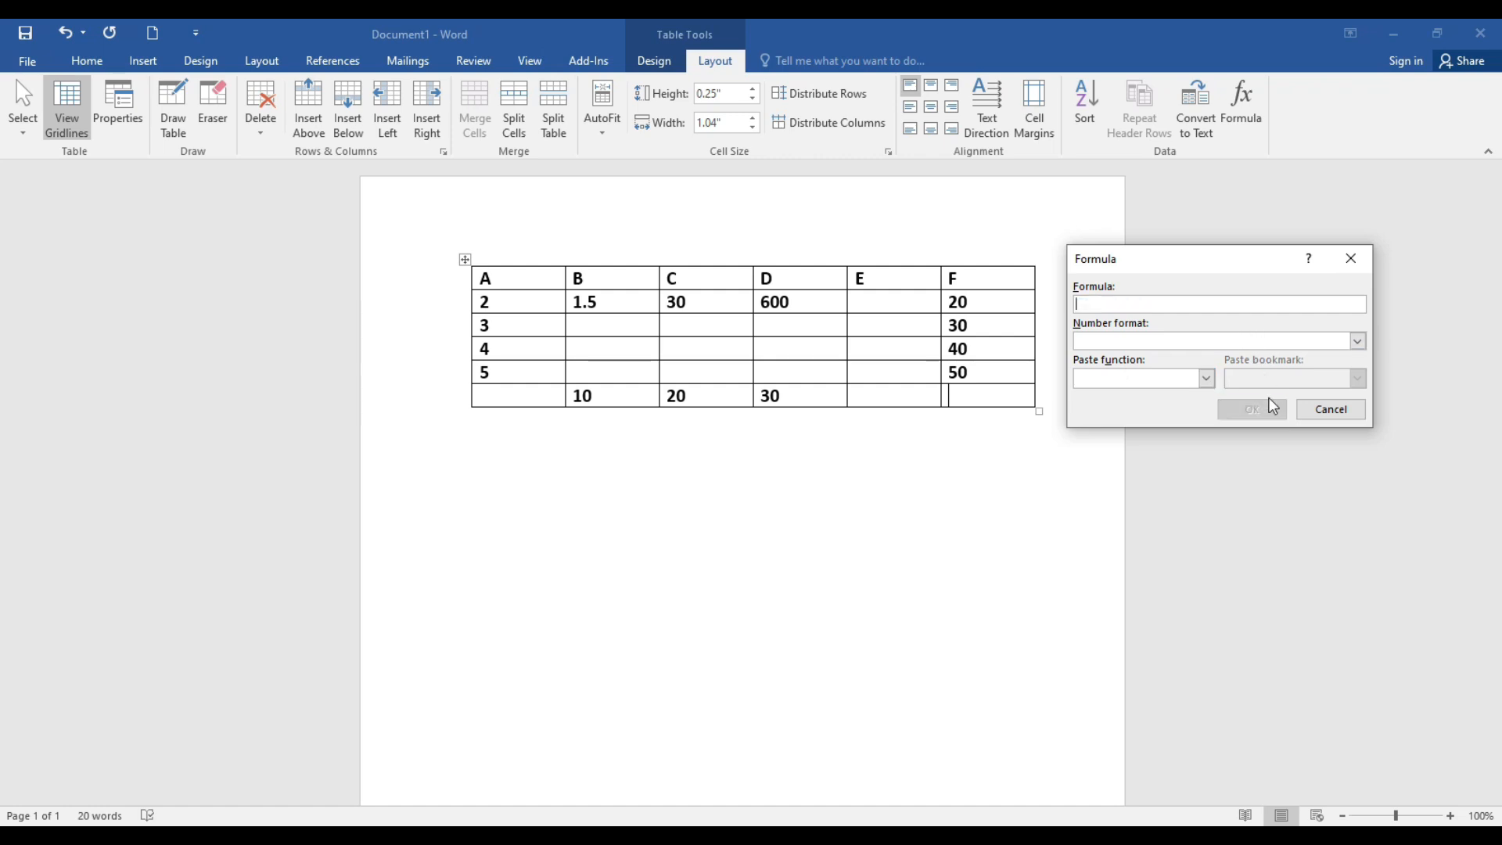
pyautogui.click(1207, 379)
pyautogui.scroll(-1, 1127, 459)
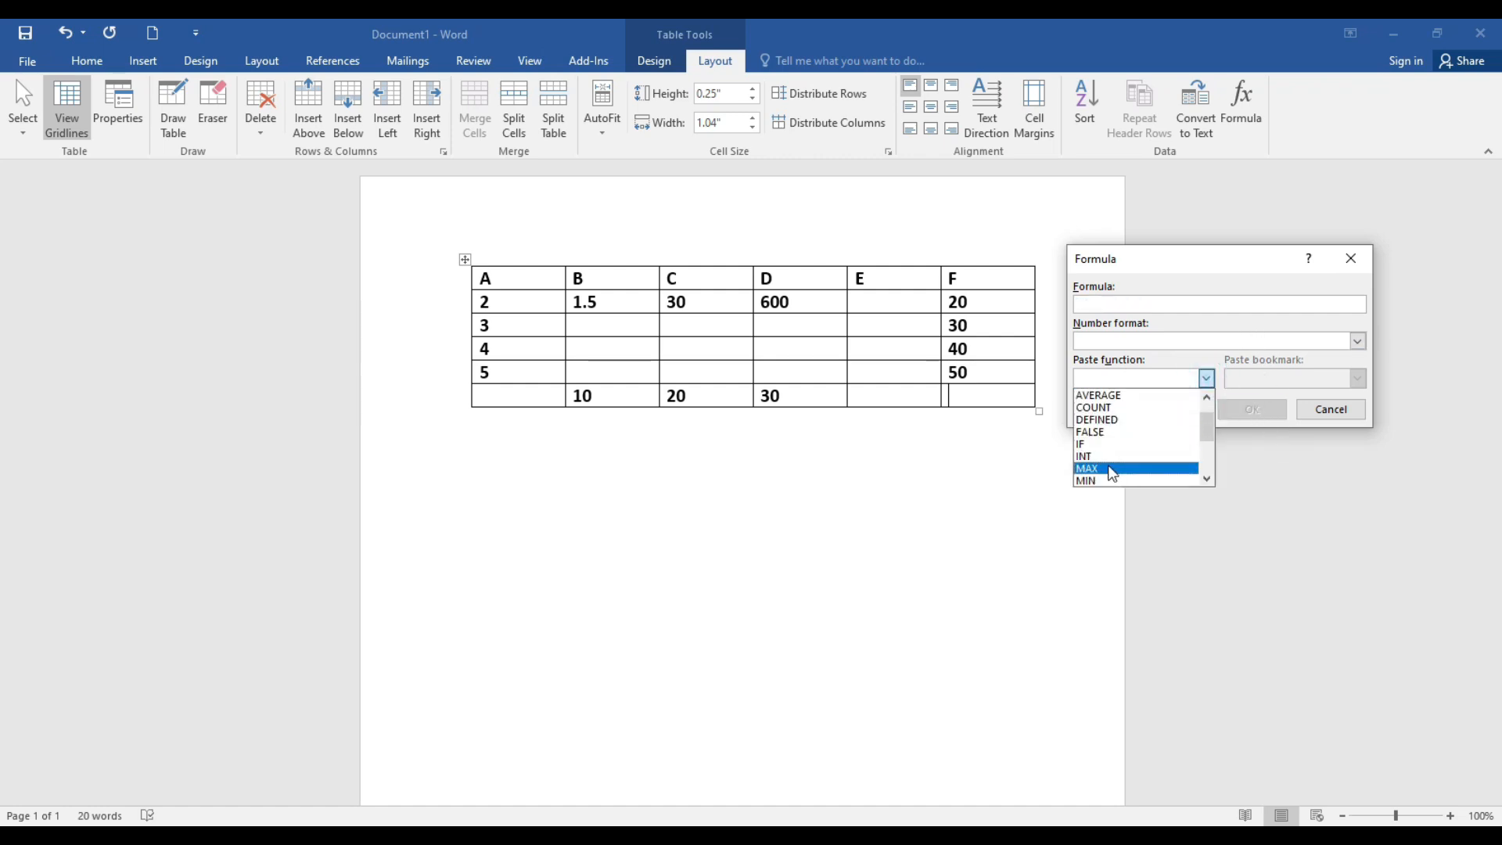
pyautogui.click(1111, 470)
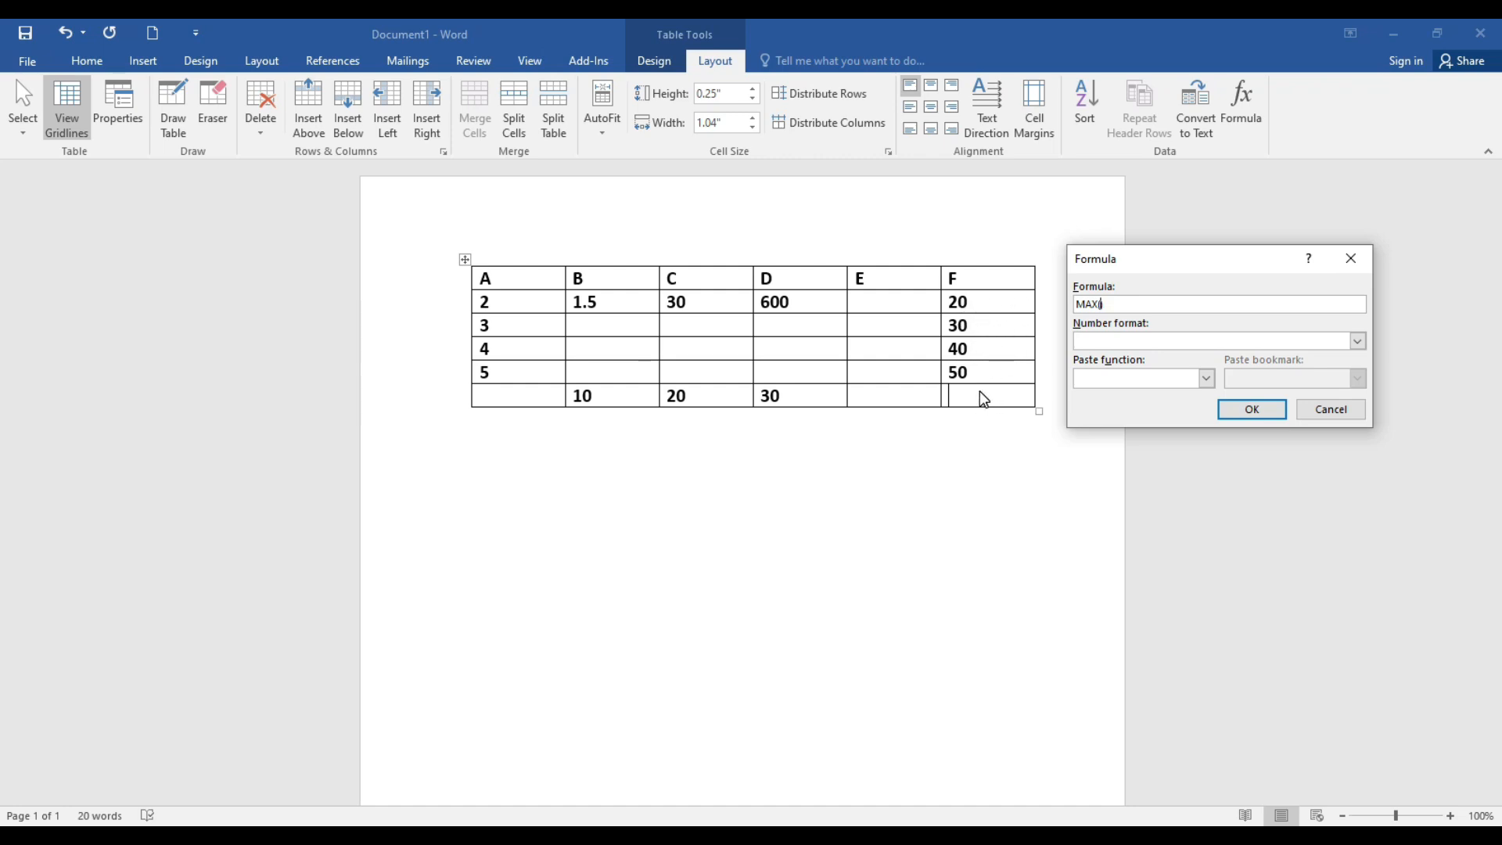
pyautogui.write('above')
pyautogui.click(1239, 407)
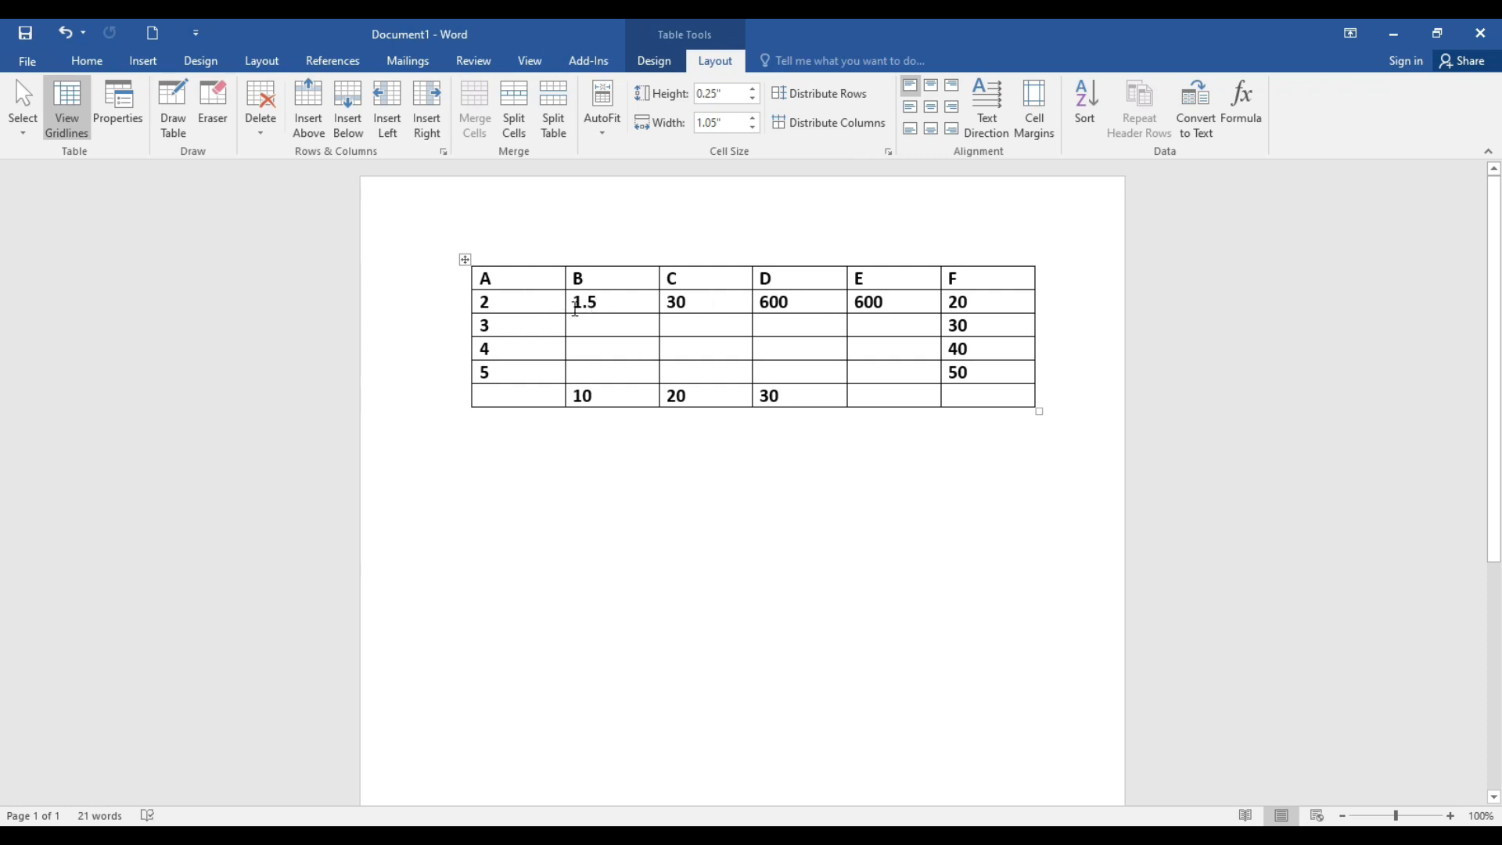
# - Insert the formula =MIN(LEFT) in column E's bottom cell to get the smallest number of the last row
pyautogui.click(860, 395)
pyautogui.click(1242, 112)
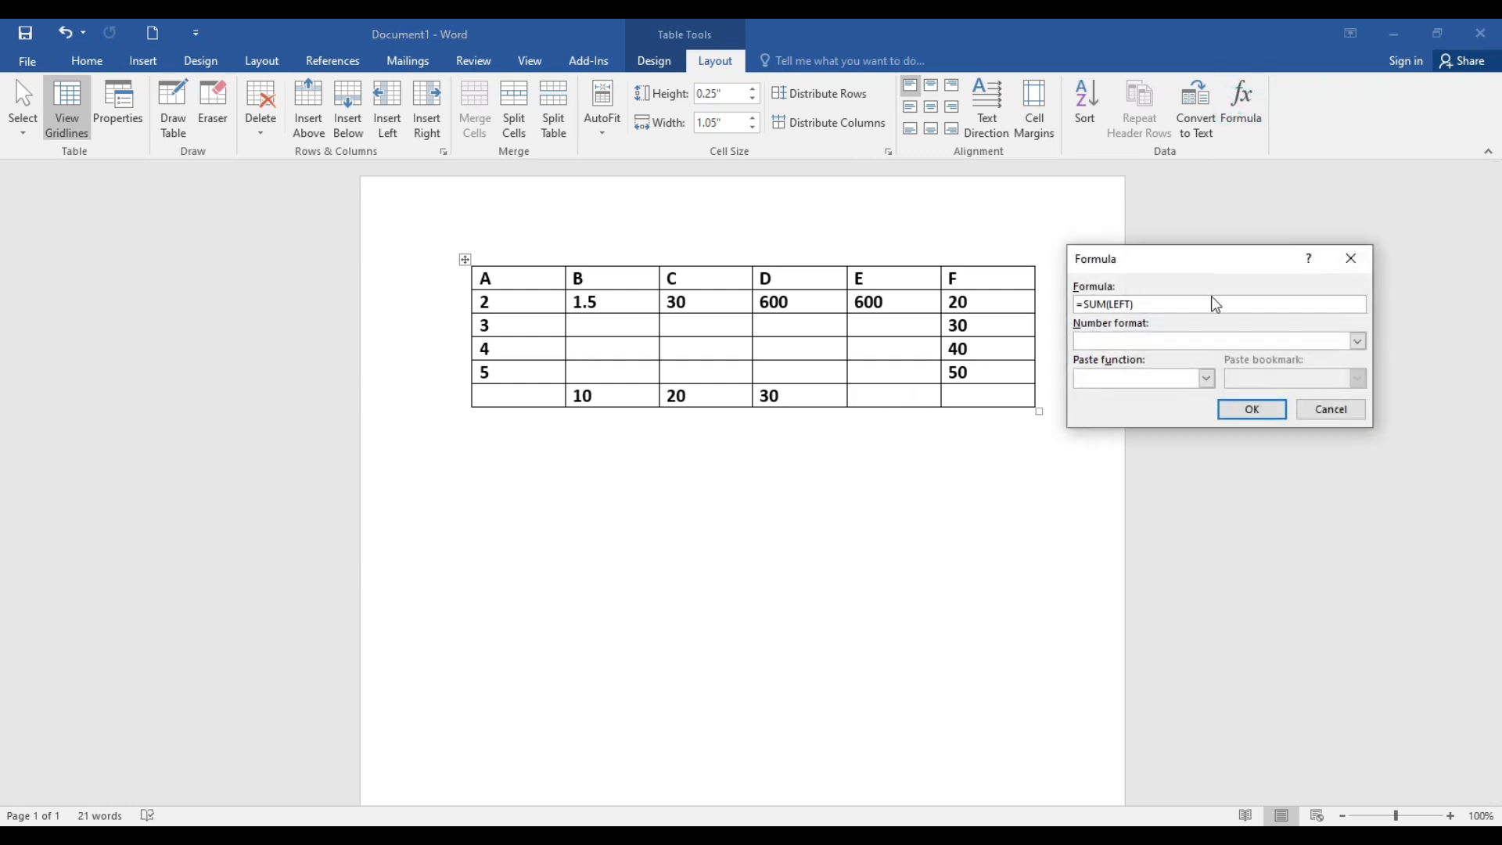
pyautogui.click(1205, 379)
pyautogui.scroll(-1, 1150, 442)
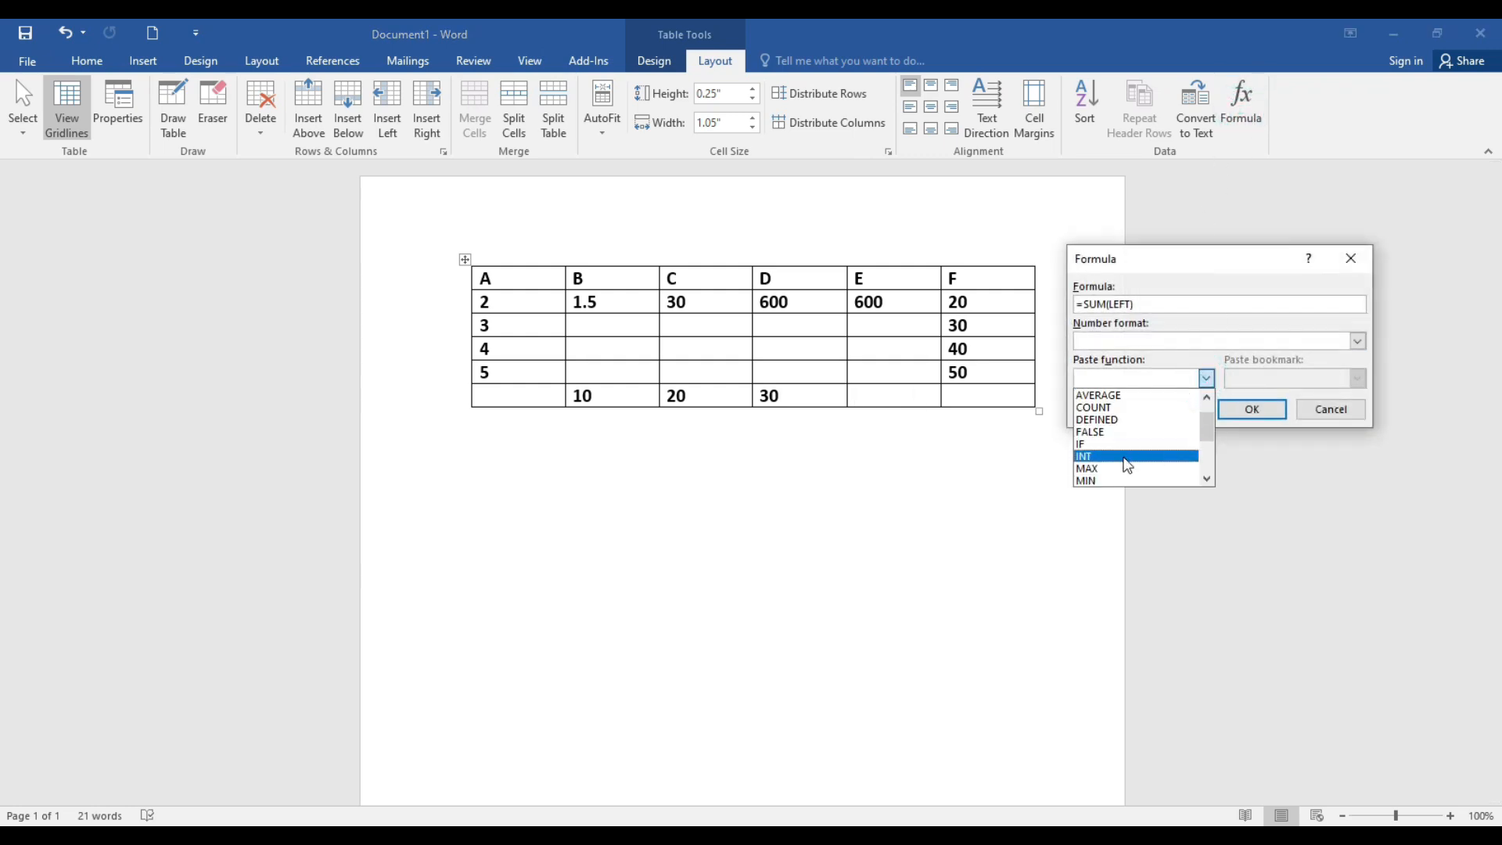
pyautogui.scroll(-1, 1123, 467)
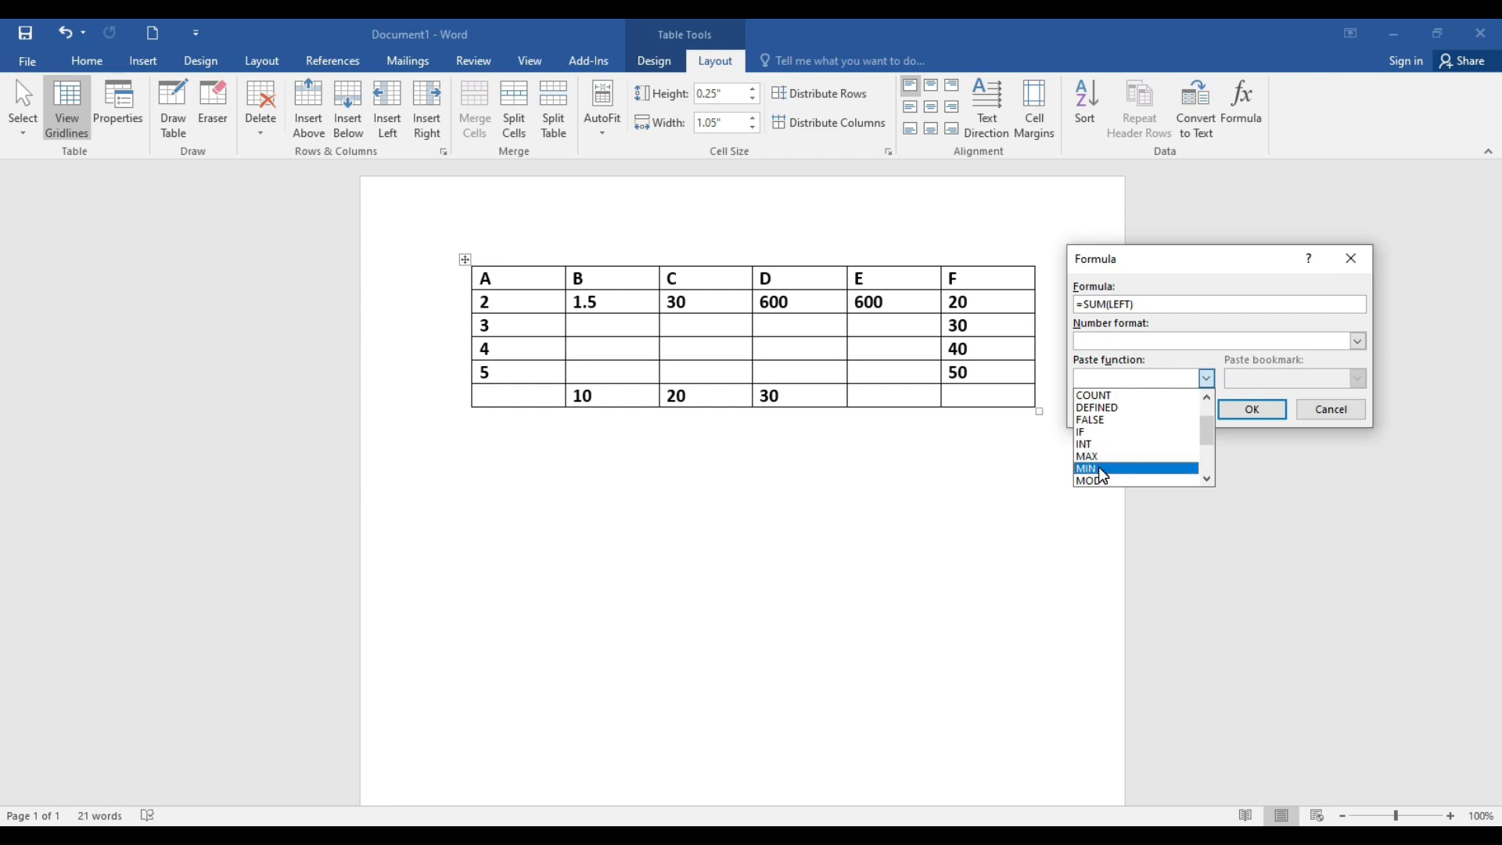
pyautogui.click(1099, 467)
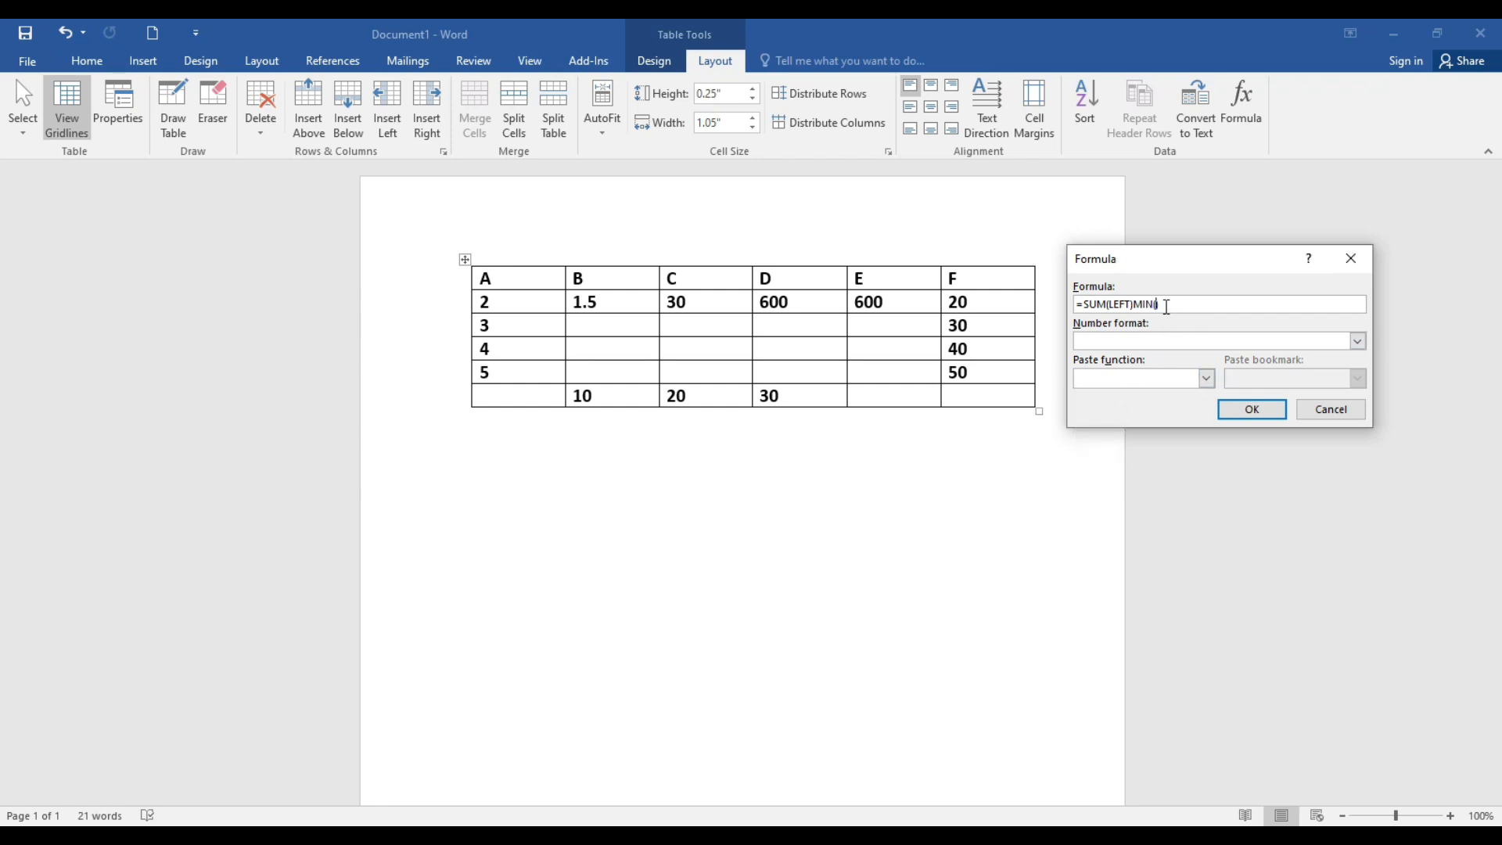
pyautogui.click(1100, 304)
pyautogui.press('BackSpace')
pyautogui.press('BackSpace')
pyautogui.press('BackSpace')
pyautogui.write('MIN')
pyautogui.press('End')
pyautogui.press('BackSpace')
pyautogui.press('BackSpace')
pyautogui.press('BackSpace')
pyautogui.press('BackSpace')
pyautogui.press('BackSpace')
pyautogui.click(1252, 410)
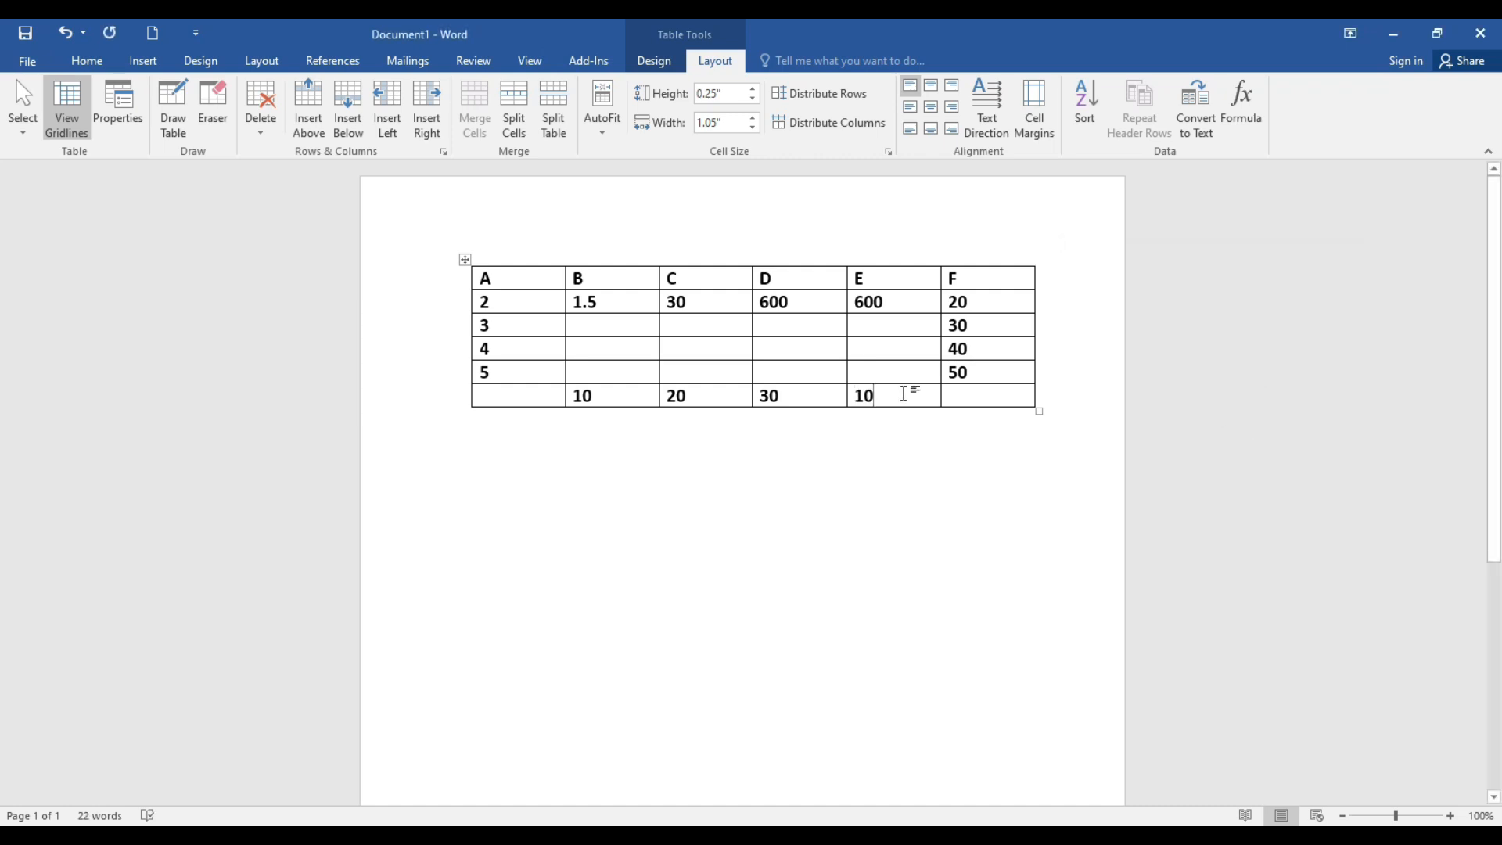